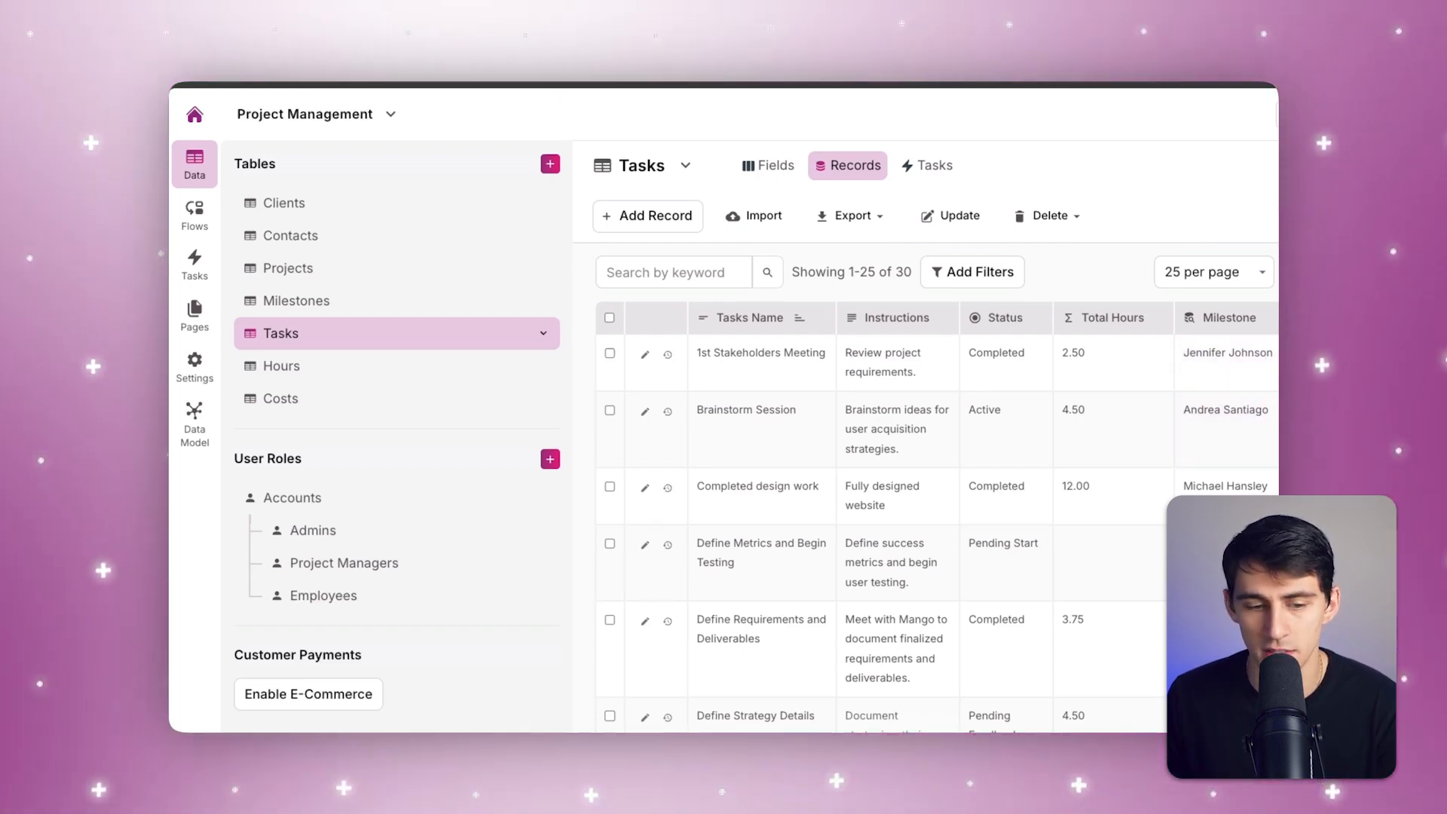
# Step: Open the Employees records and inspect the second employee's Slack ID, leaving the value unedited
pyautogui.click(367, 597)
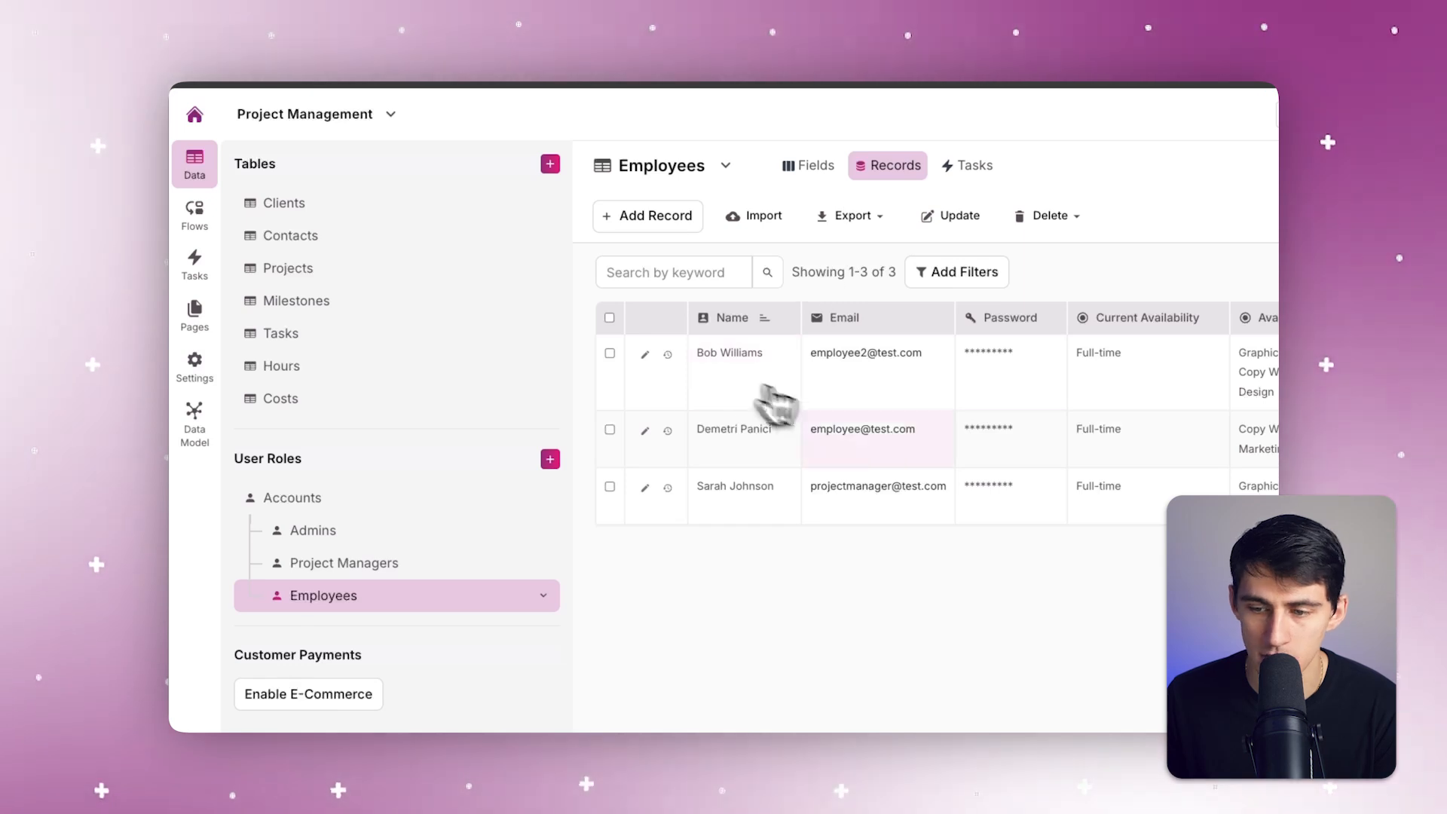
pyautogui.moveTo(1210, 436); pyautogui.dragTo(343, 456)
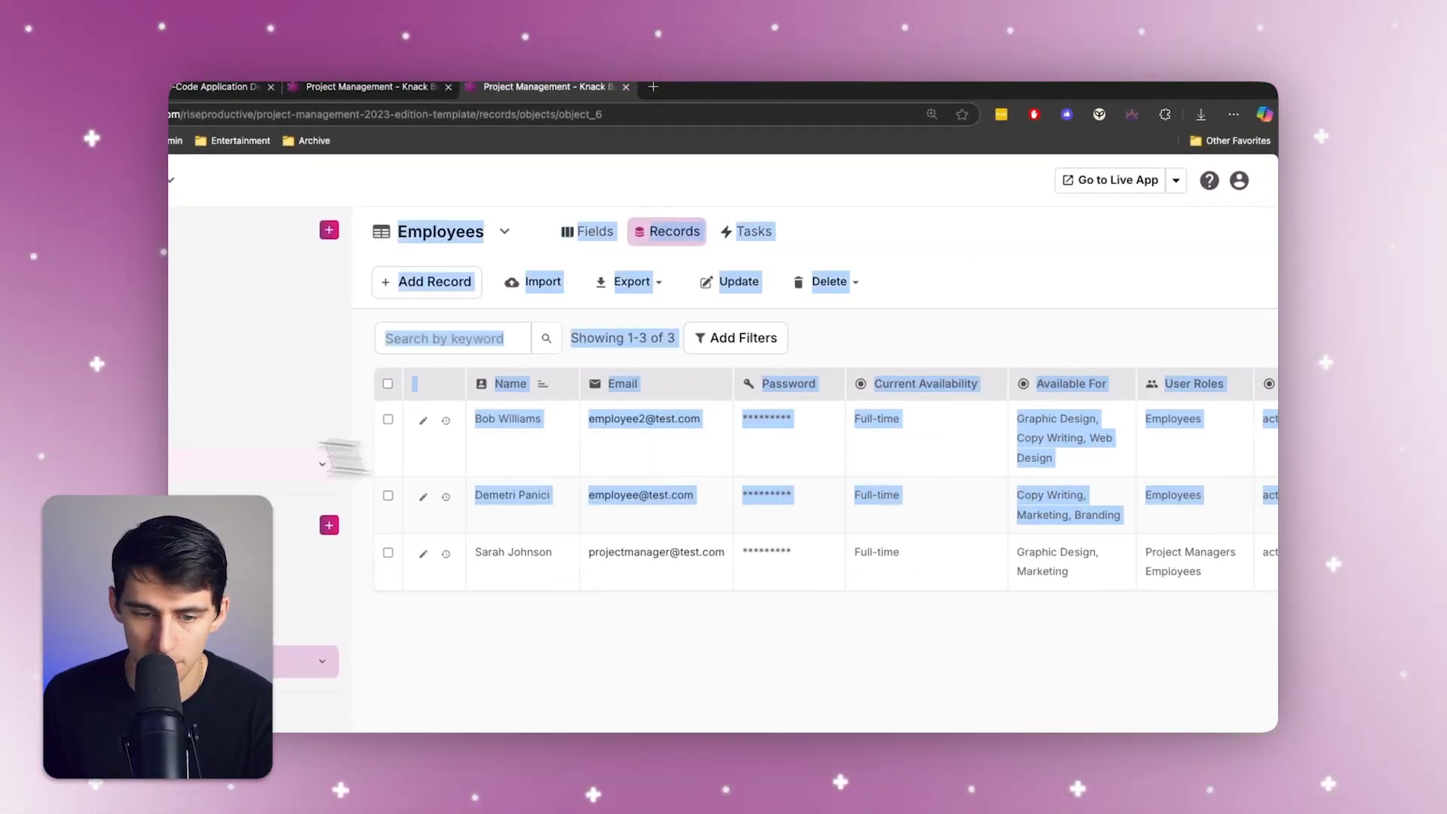
pyautogui.moveTo(473, 552); pyautogui.dragTo(1212, 531)
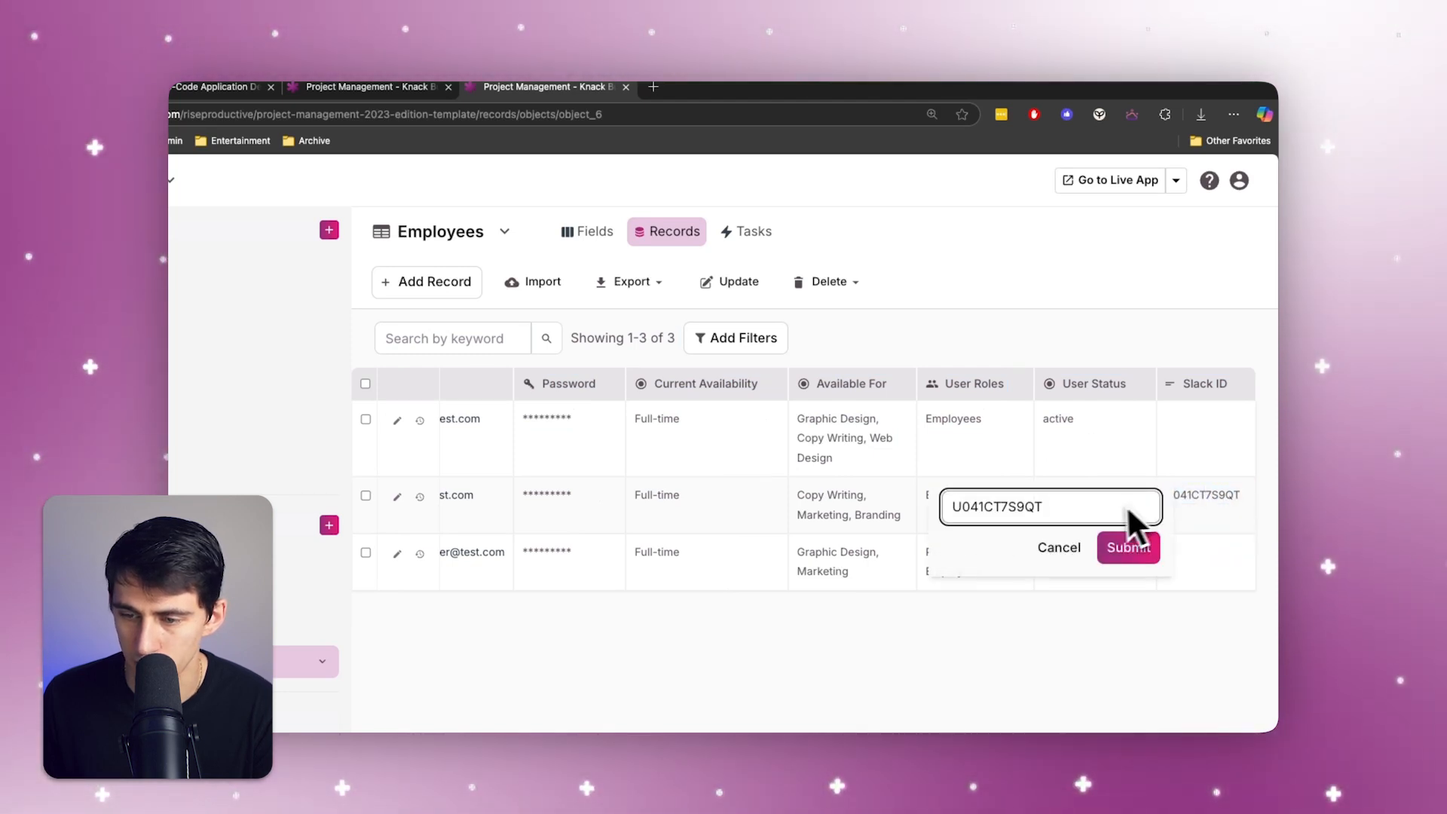
pyautogui.click(1061, 546)
pyautogui.moveTo(1246, 500); pyautogui.dragTo(330, 488)
pyautogui.moveTo(515, 499); pyautogui.dragTo(480, 456)
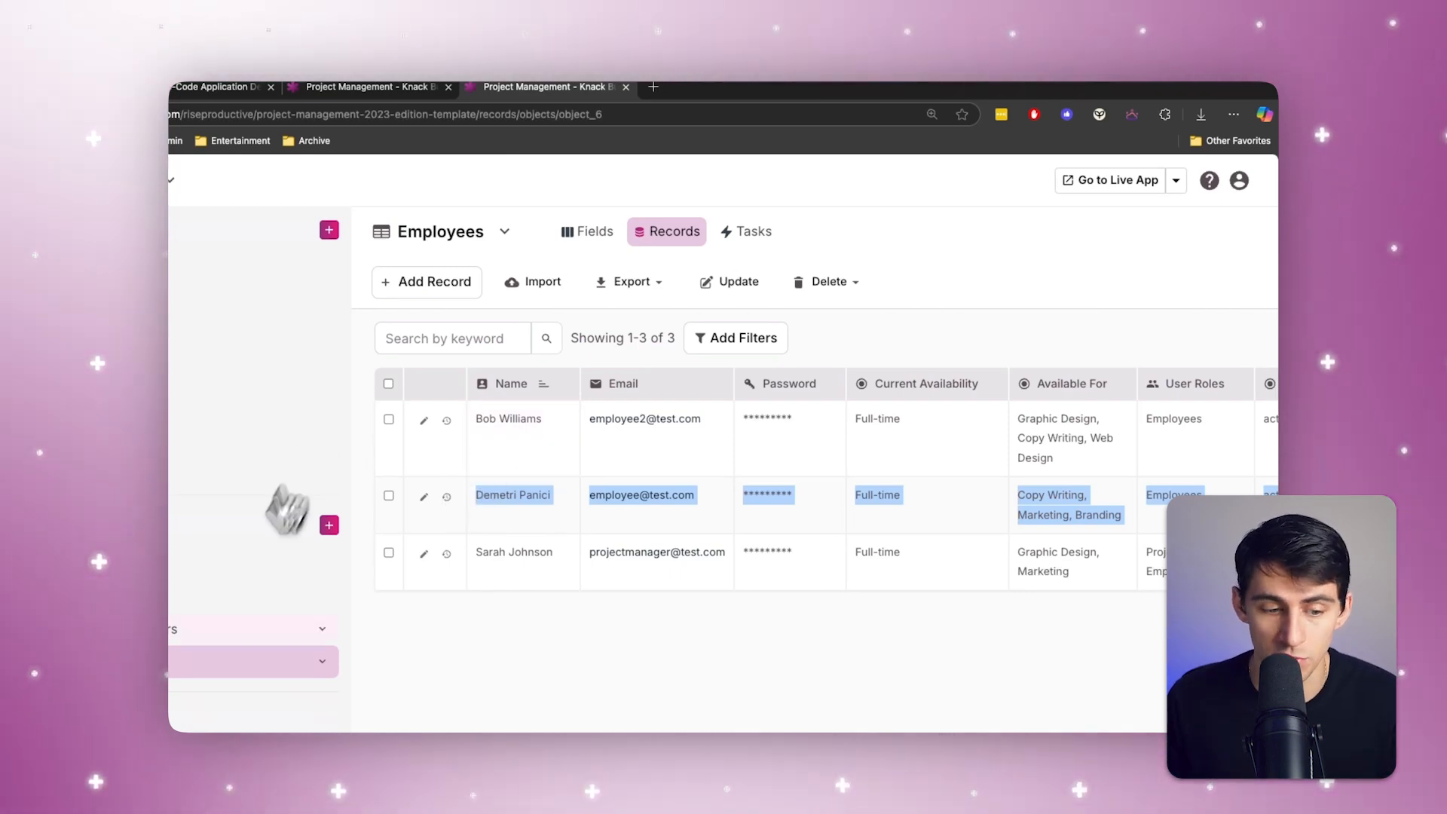
# Step: Open the Tasks records and view the form for adding a task, closing it without saving
pyautogui.click(270, 359)
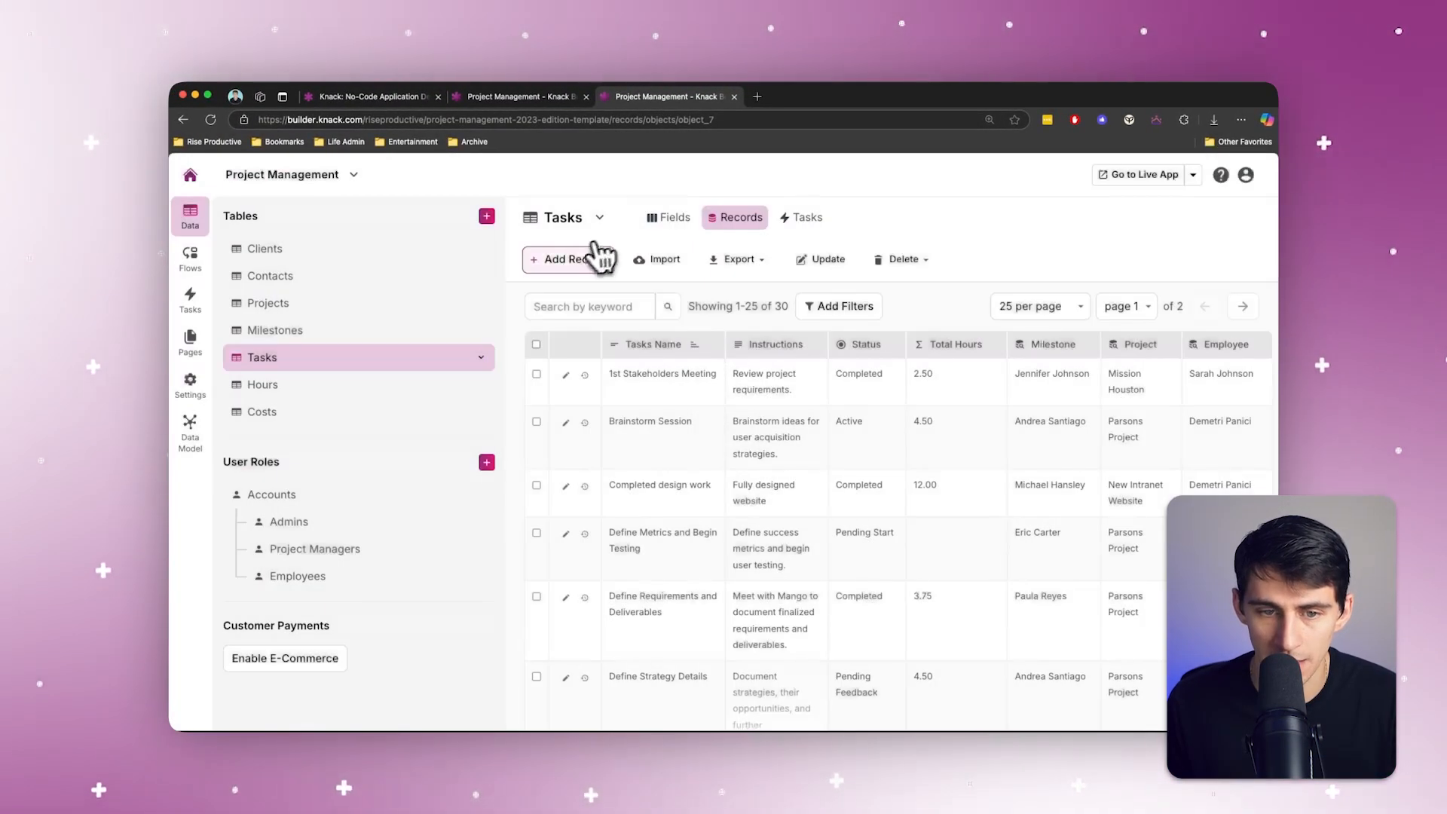
pyautogui.click(590, 258)
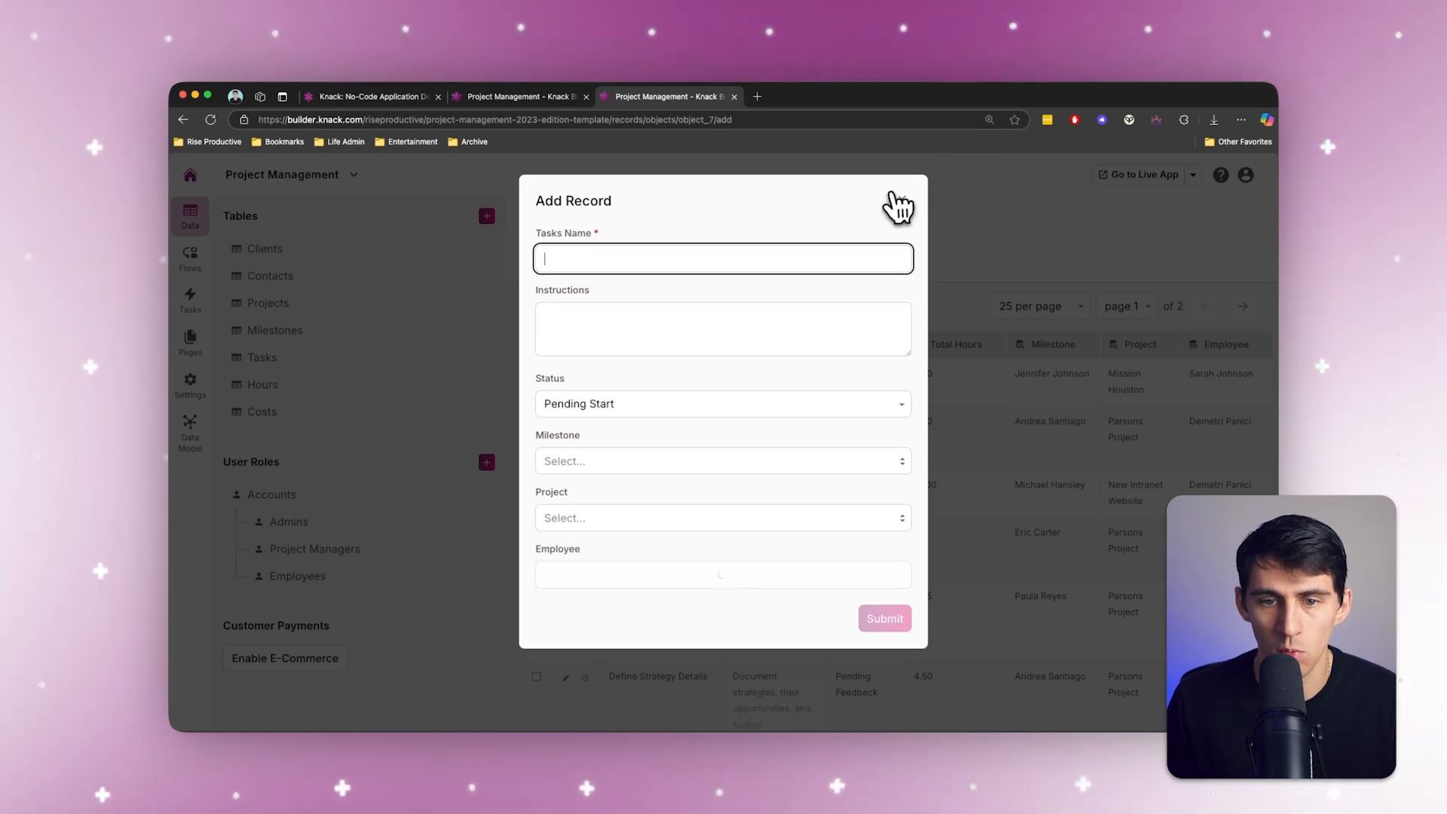
pyautogui.click(901, 200)
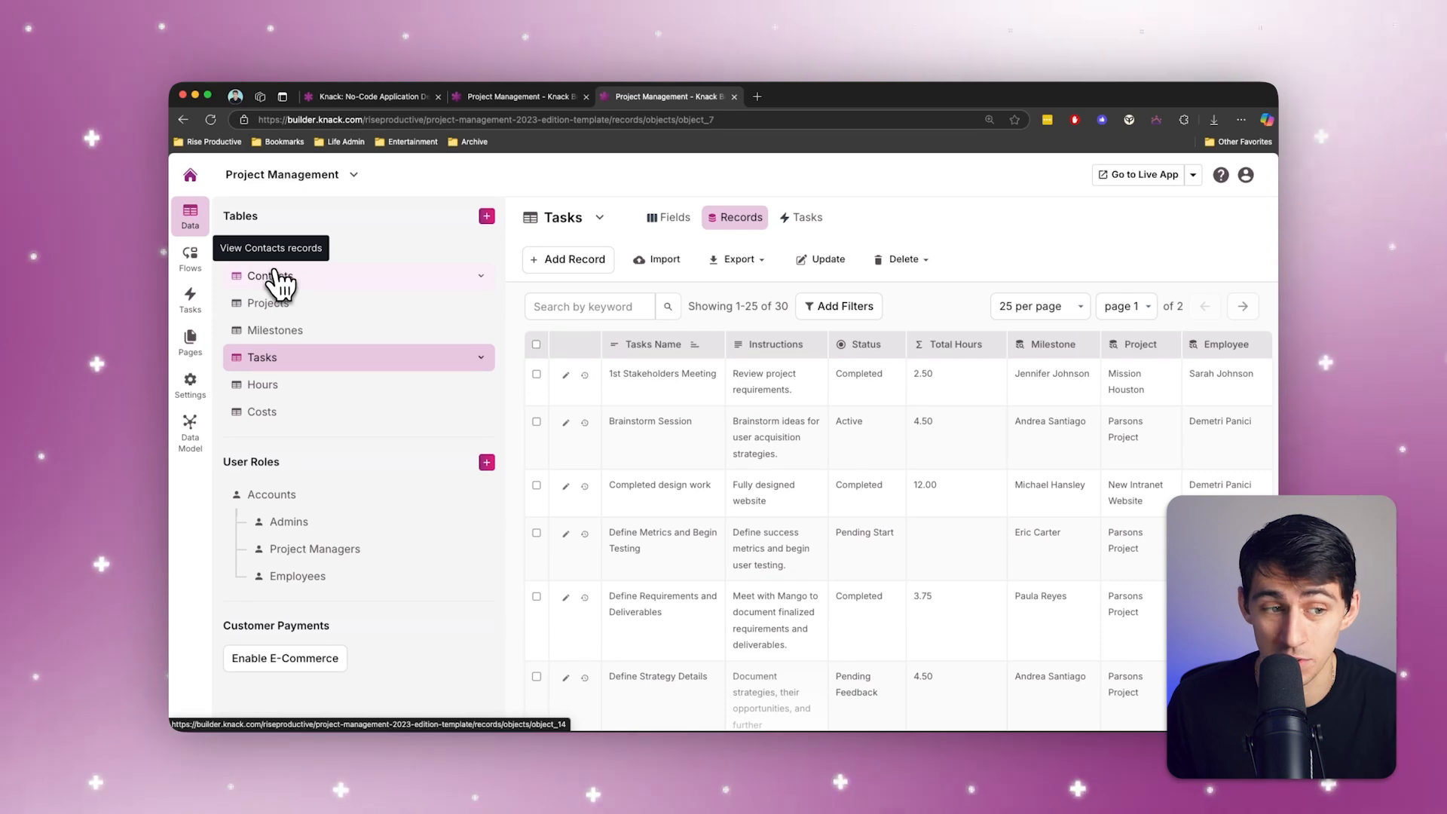
# Step: Open the existing Notify You Have Been Assigned a Task flow and review its steps
pyautogui.click(199, 258)
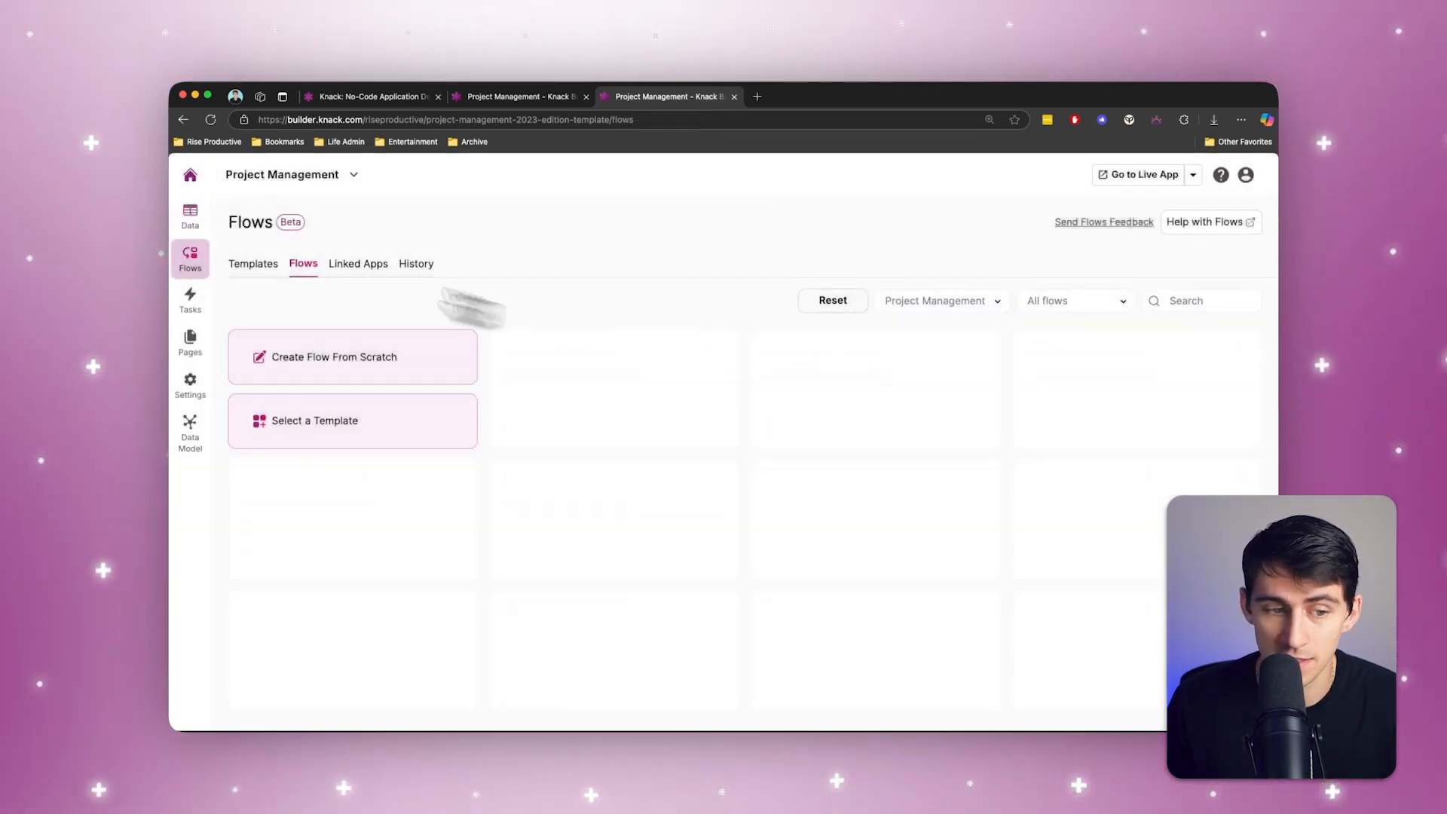
pyautogui.click(630, 354)
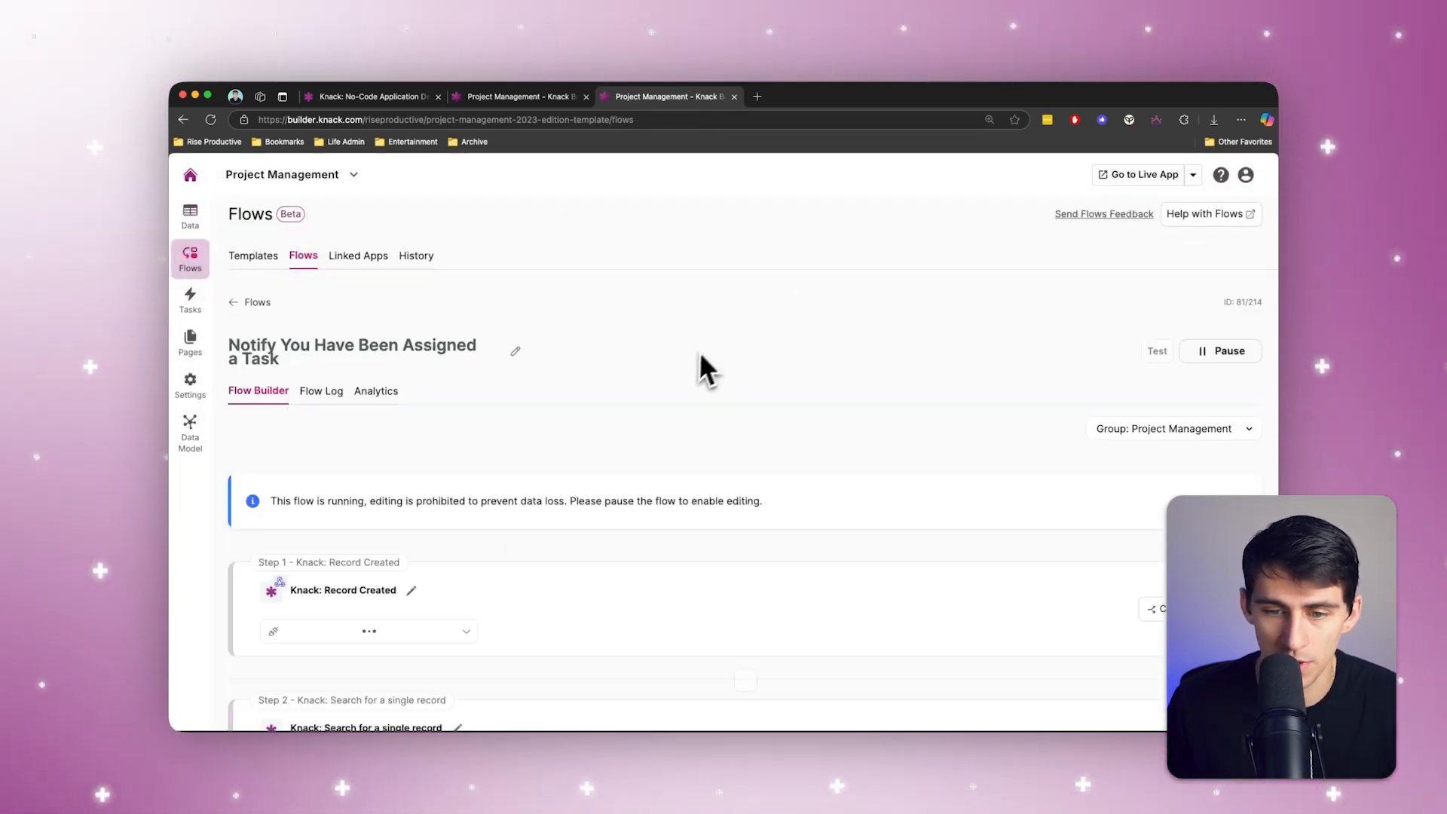
pyautogui.scroll(-5, 700, 354)
pyautogui.scroll(2, 829, 396)
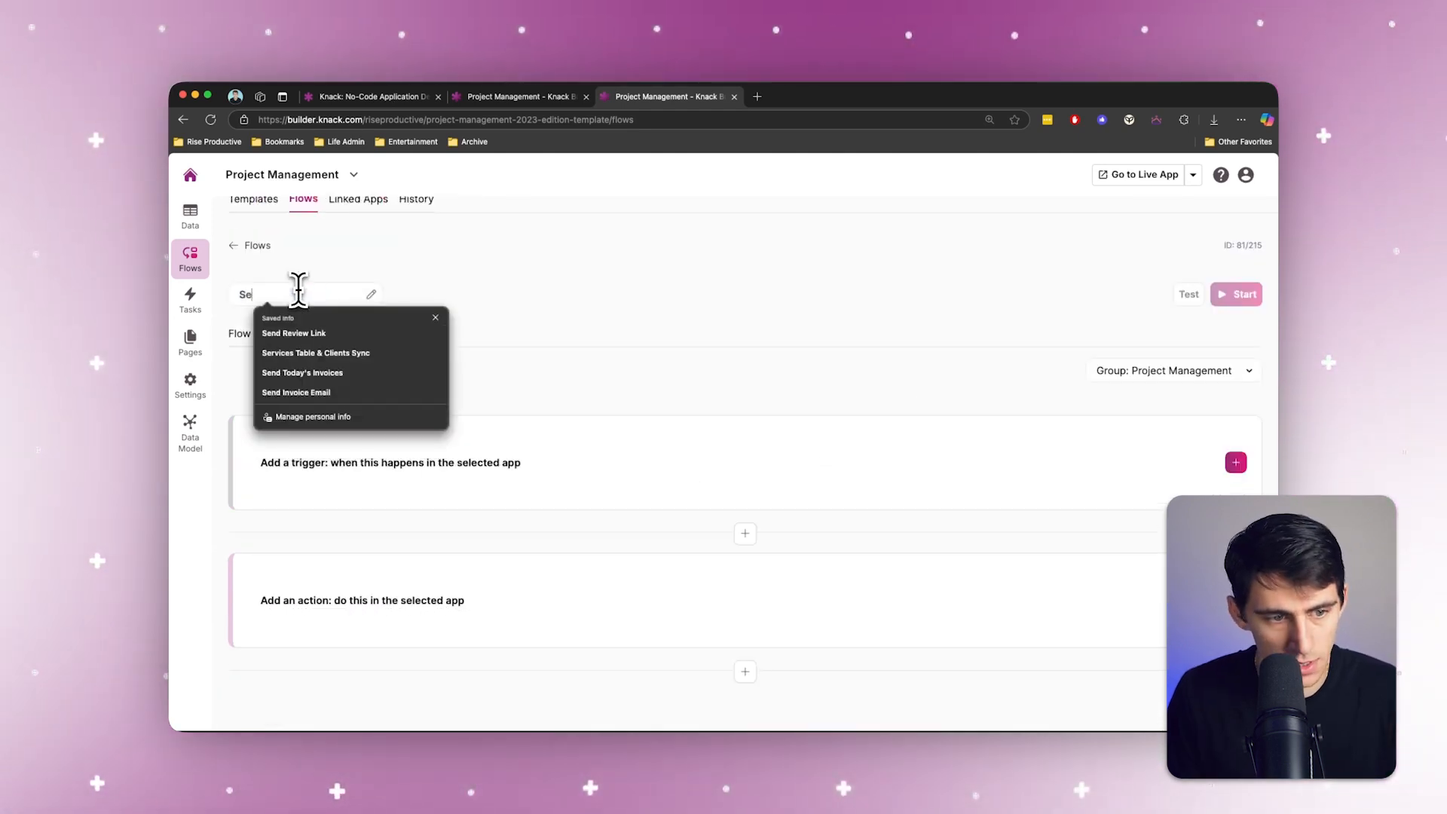
# Step: Name the new flow Send Private Message to New Assignees
pyautogui.write('nd Private Message to New Assignees')
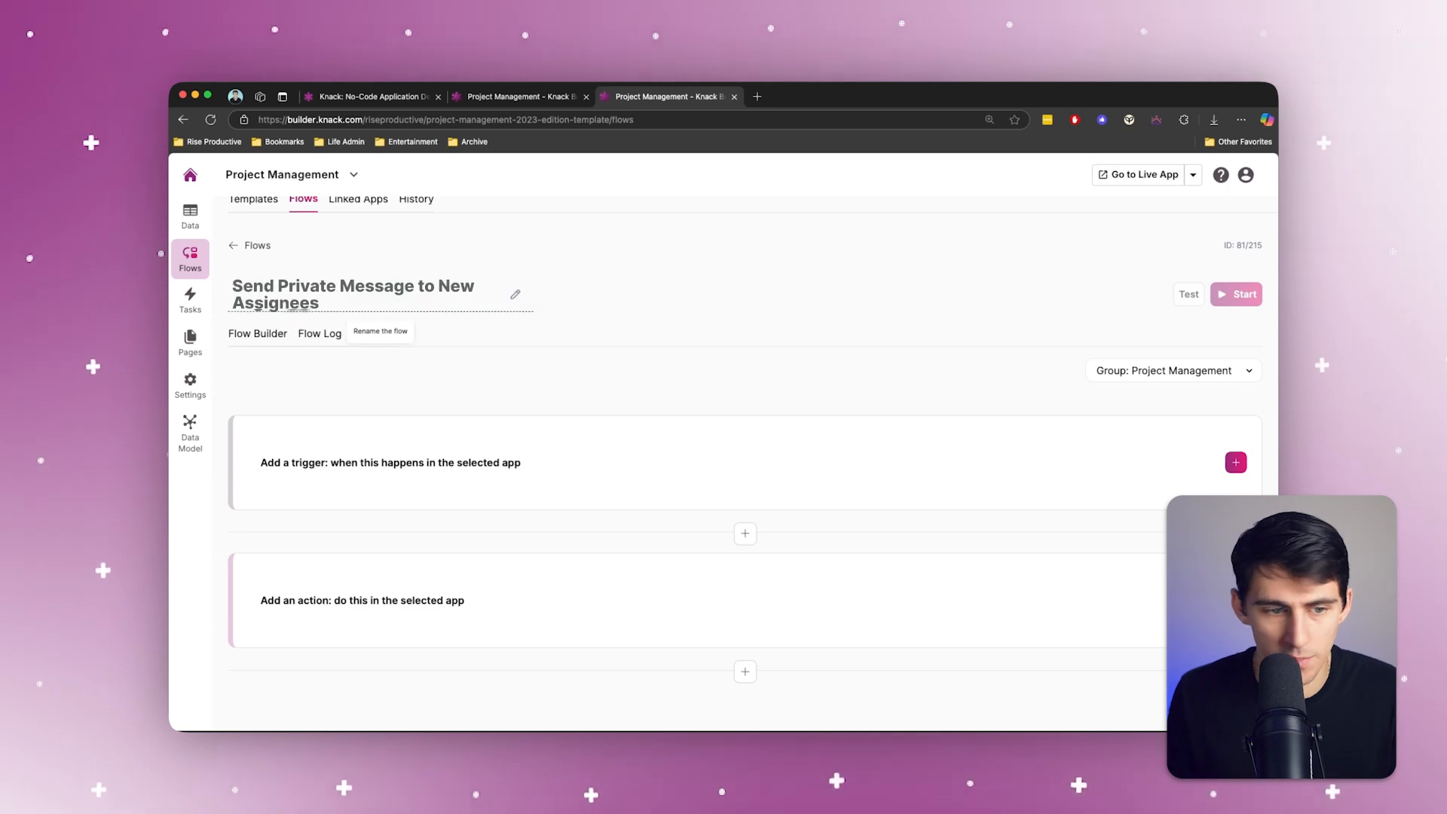
# Step: Set up the flow's trigger with Knack as the source app and Record Created as the event
pyautogui.click(489, 499)
pyautogui.click(544, 441)
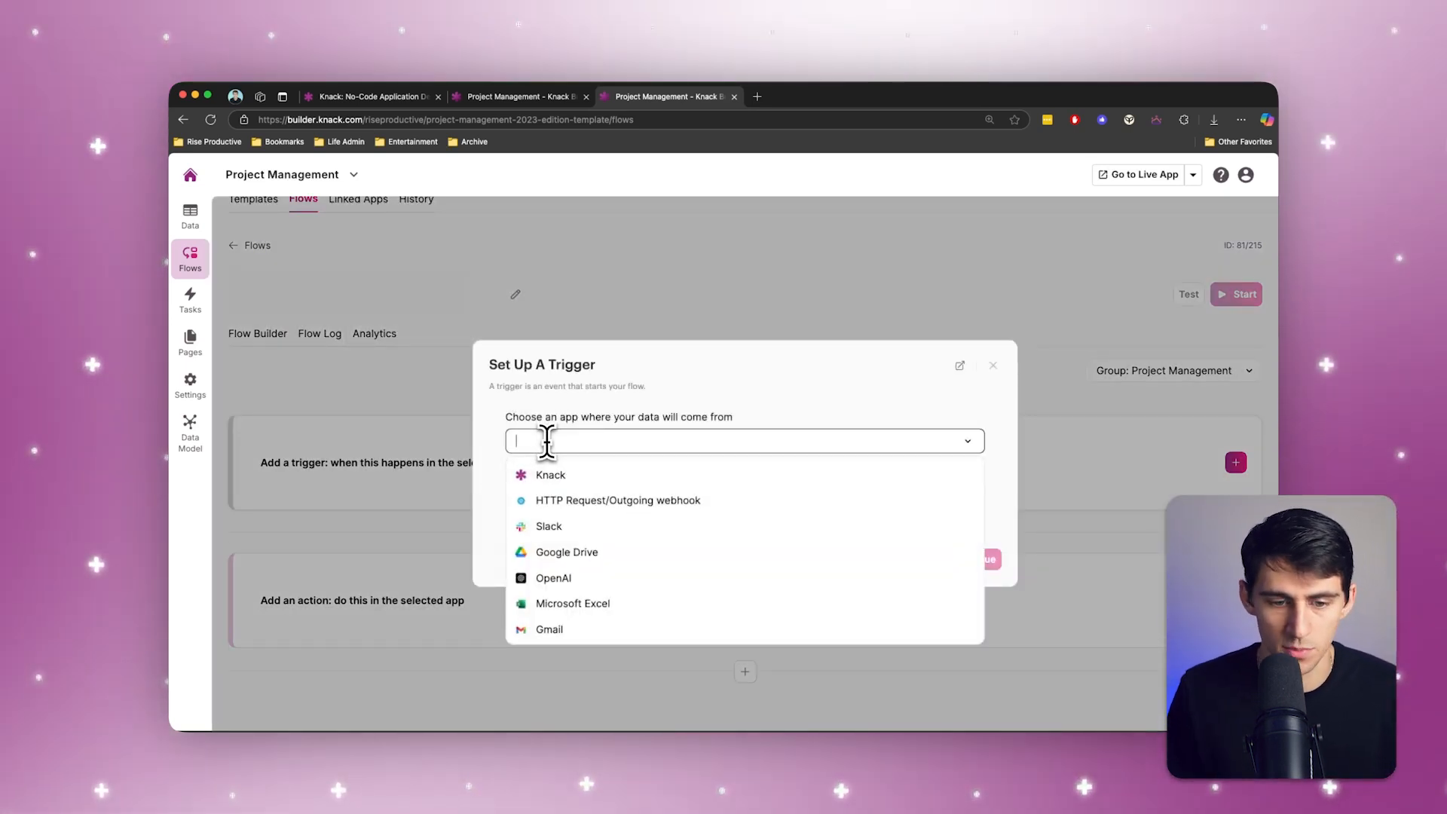
pyautogui.click(551, 475)
pyautogui.click(631, 498)
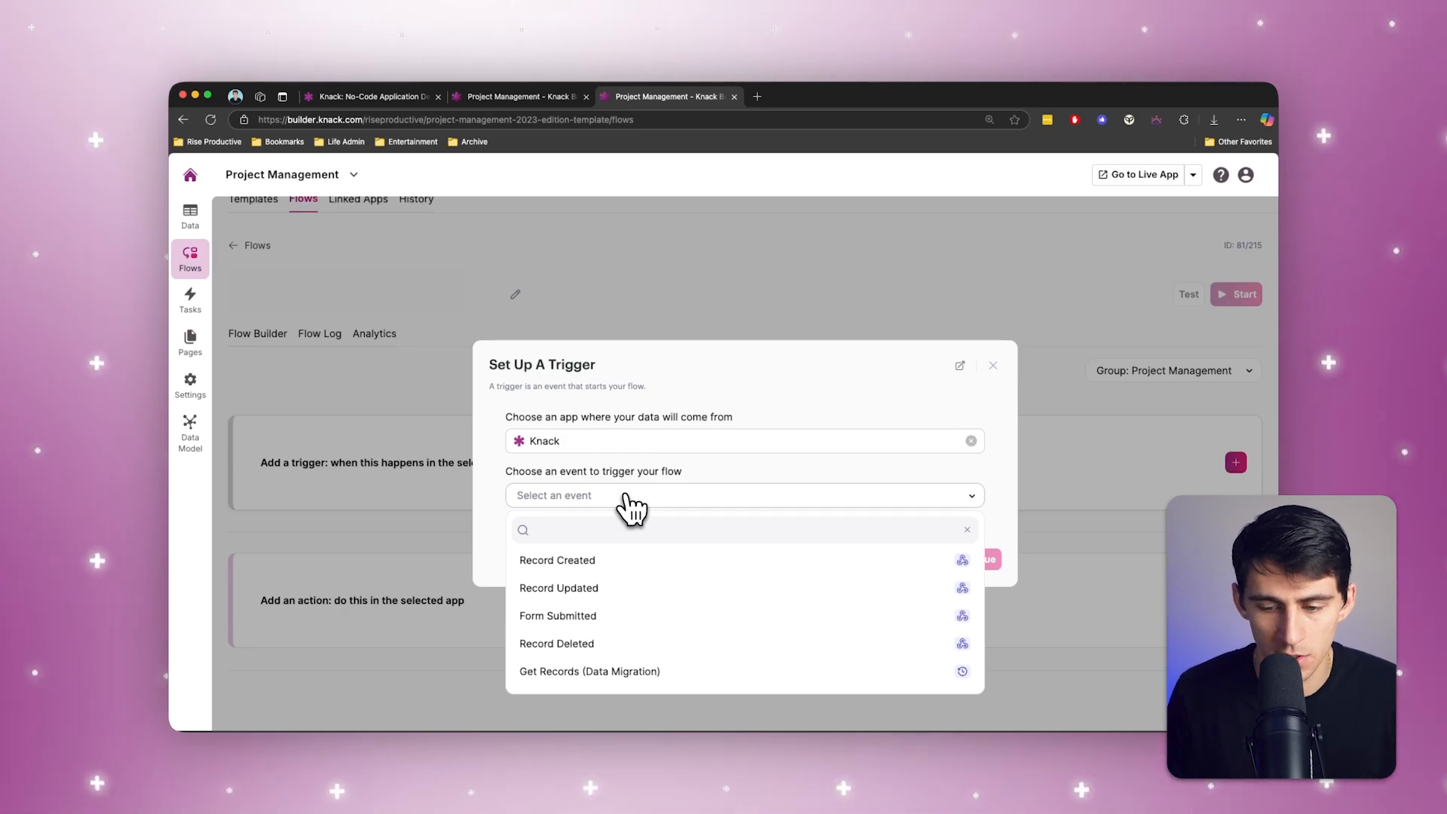
pyautogui.click(573, 561)
# Step: Connect the trigger to the Project Management app, choose its Tasks table and continue
pyautogui.click(553, 526)
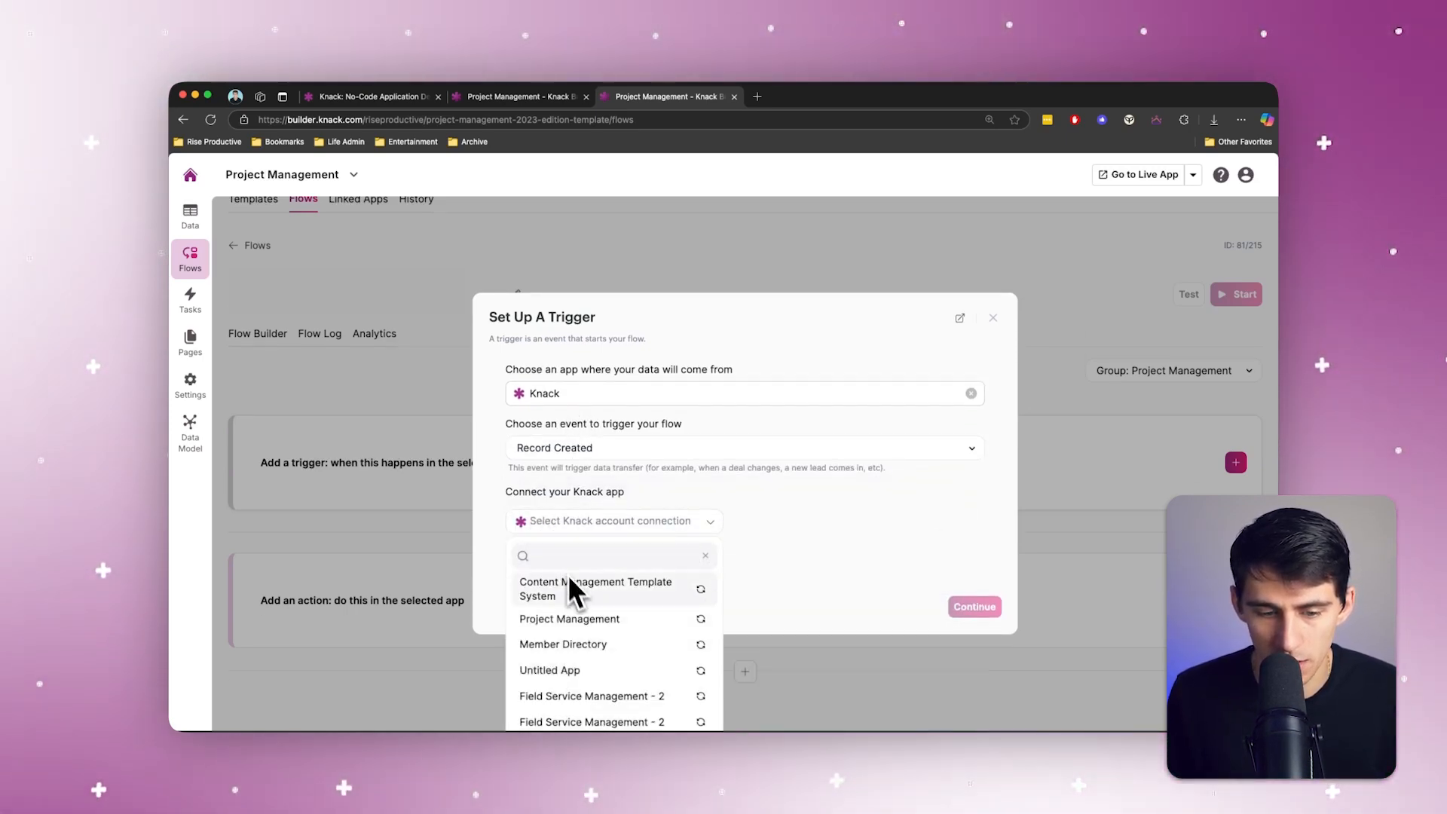
pyautogui.scroll(-5, 636, 607)
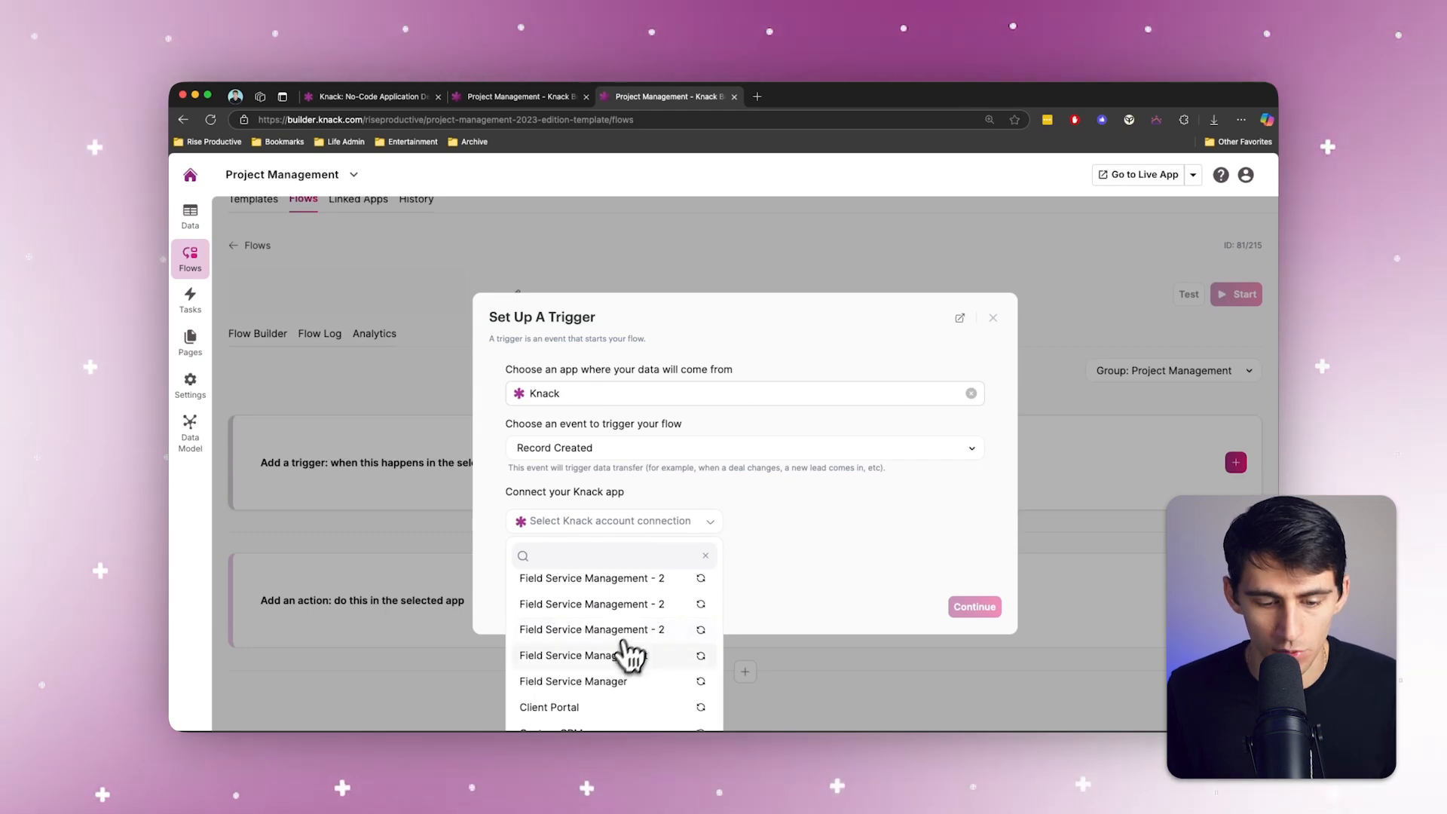
pyautogui.scroll(-1, 626, 658)
pyautogui.scroll(5, 611, 659)
pyautogui.click(596, 612)
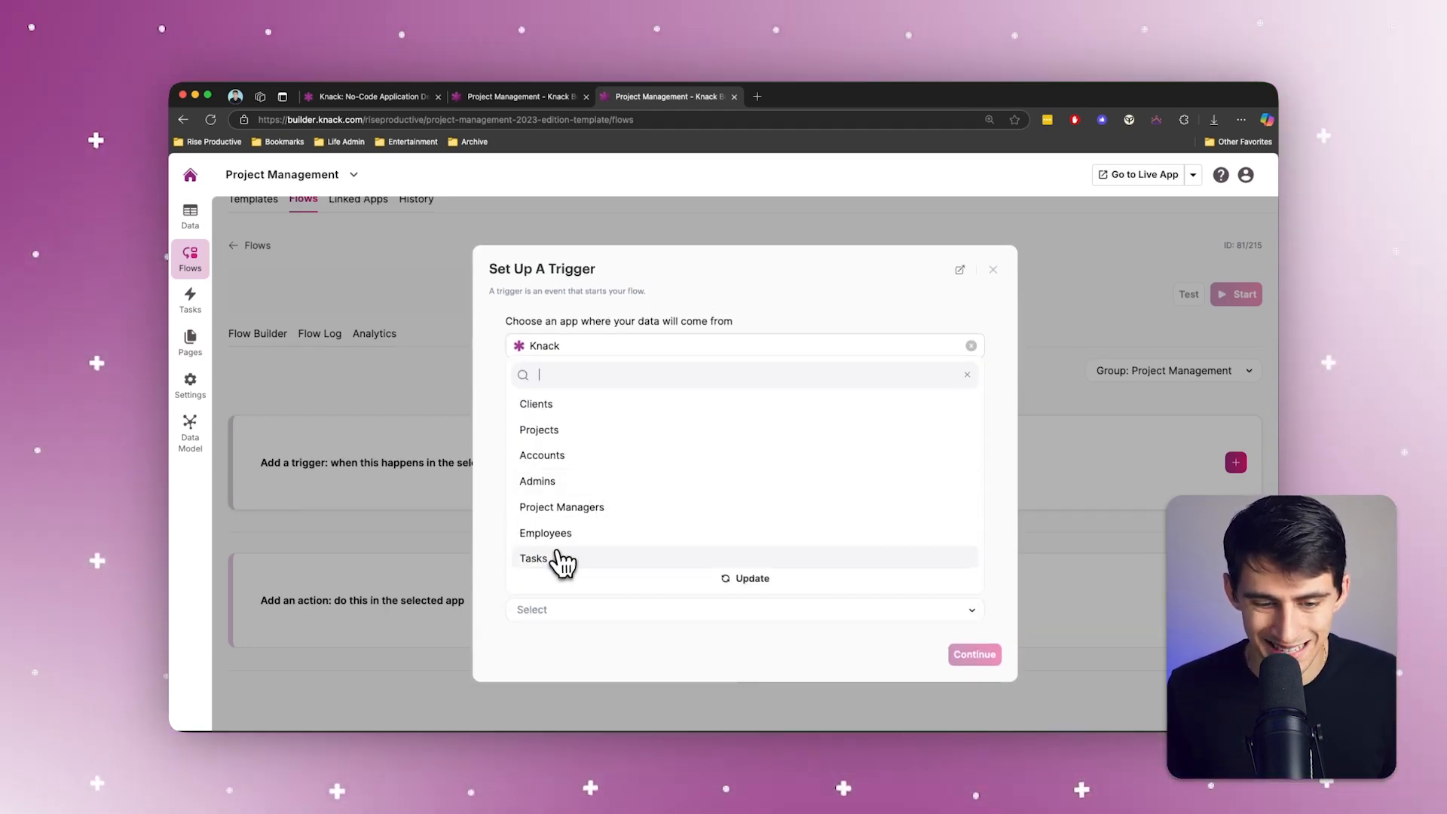
pyautogui.click(974, 655)
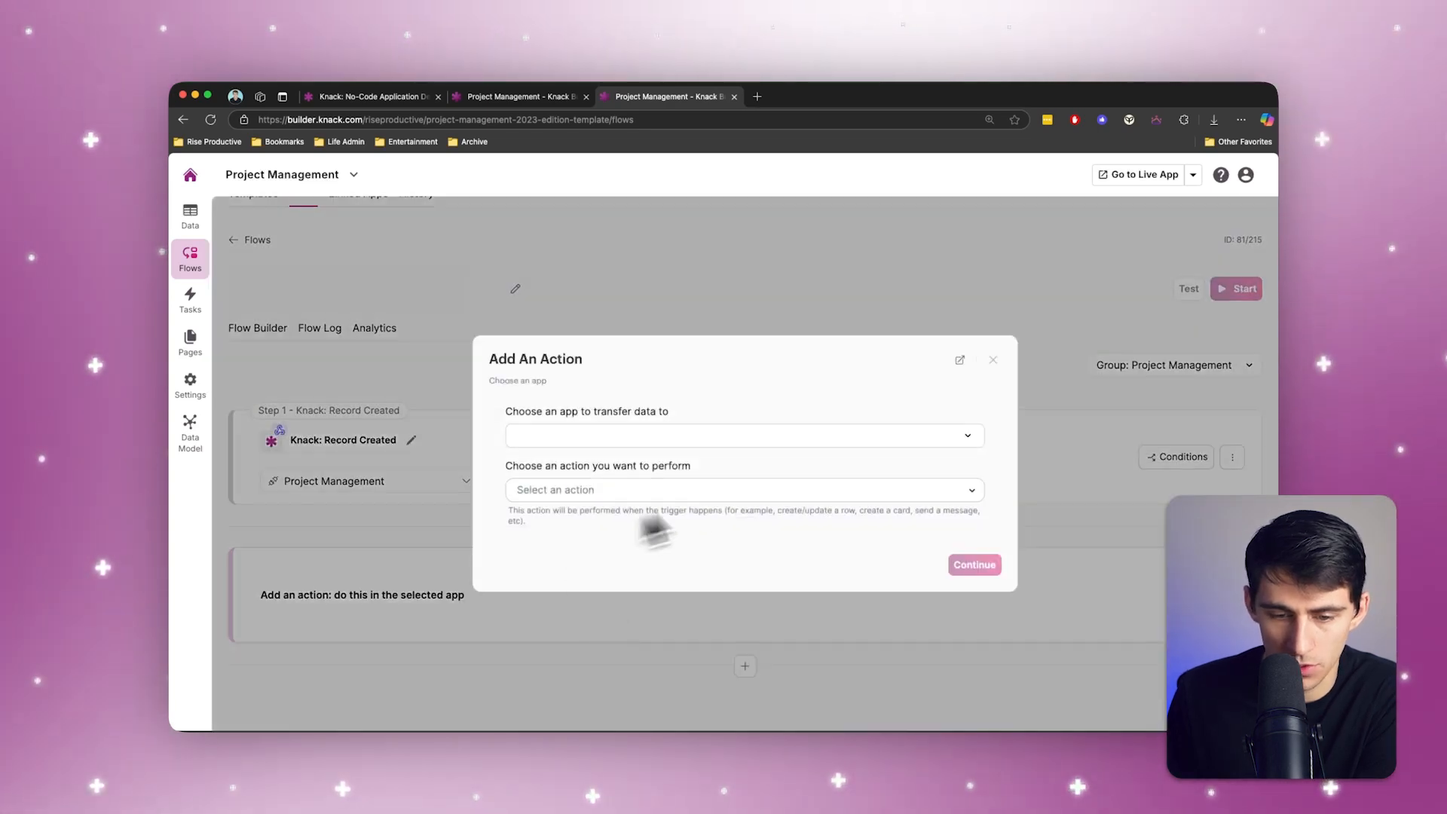
# Step: Add a Knack action to the flow that performs Search for a single record
pyautogui.click(734, 439)
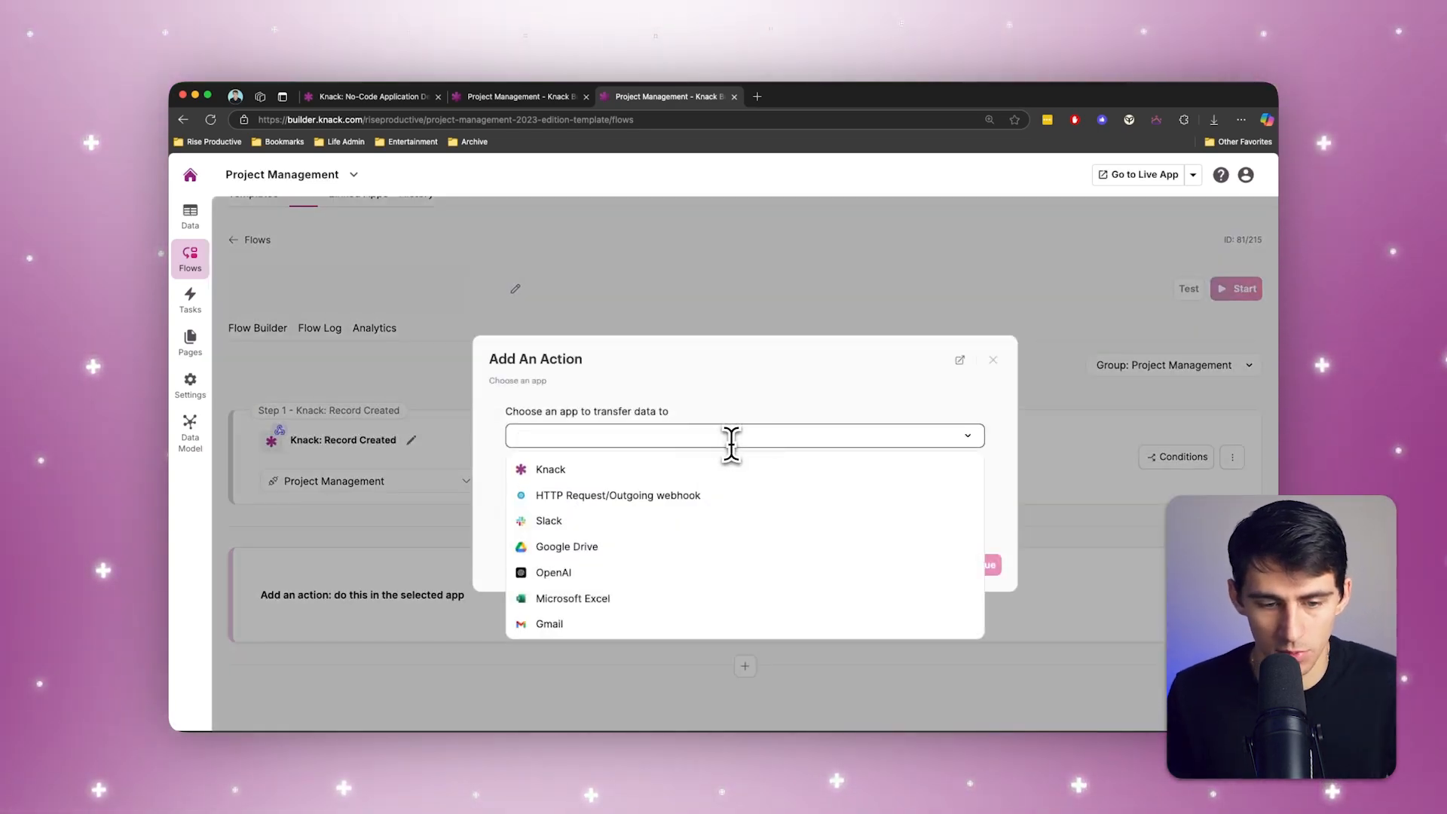
pyautogui.click(695, 473)
pyautogui.click(688, 494)
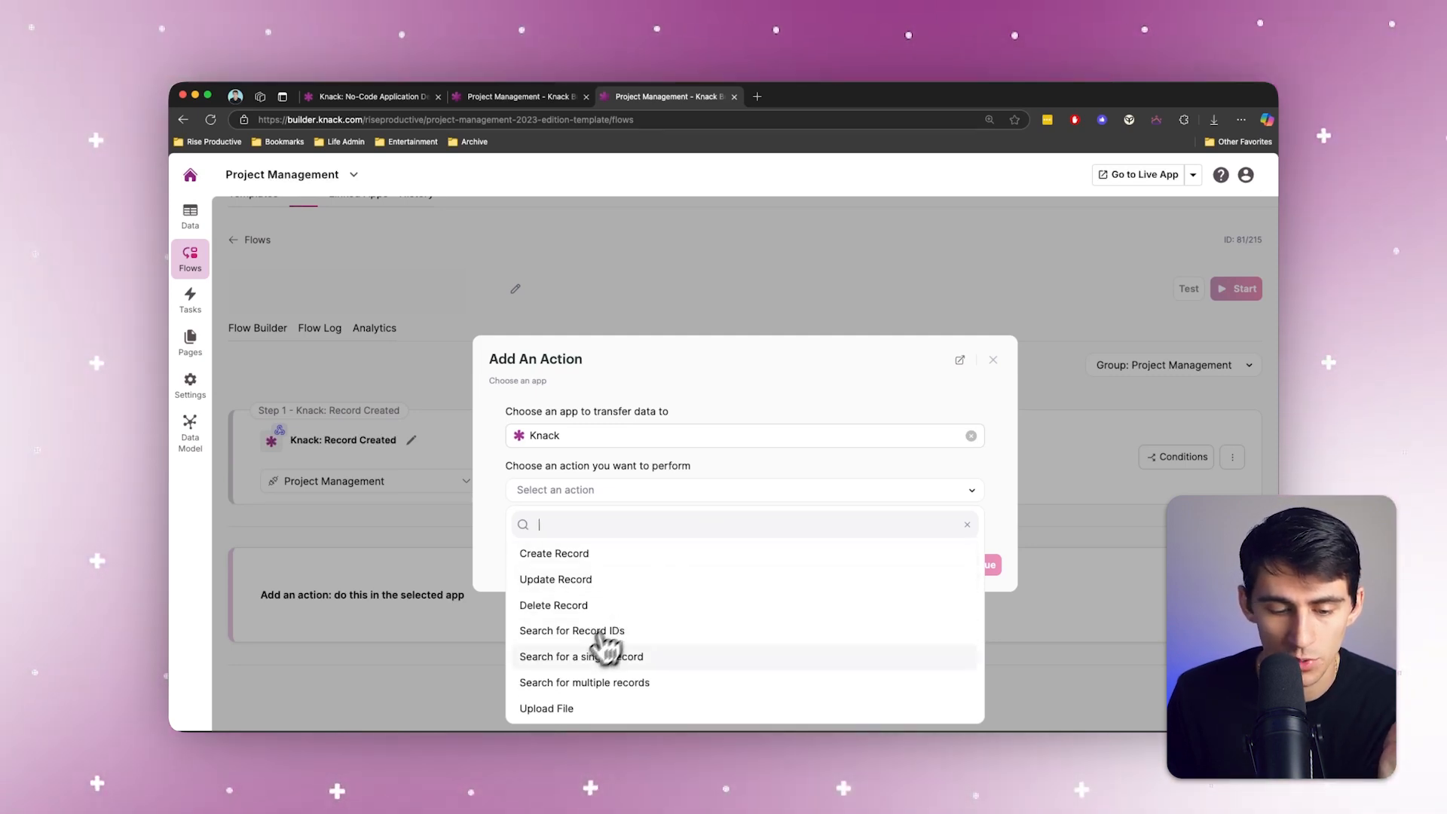
pyautogui.click(603, 657)
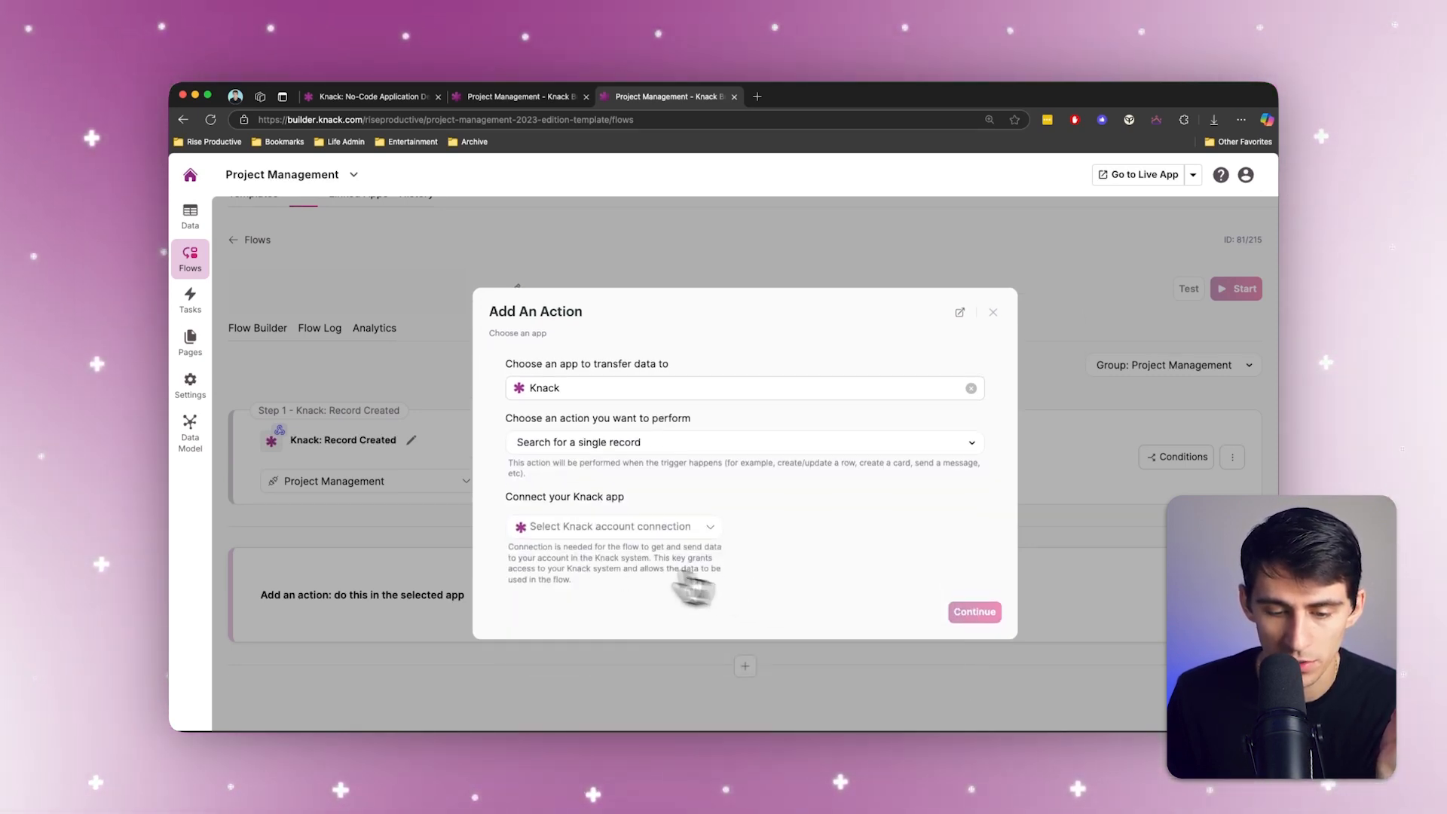
# Step: Connect the search action to the Project Management app, choose the Employees table and continue
pyautogui.click(614, 528)
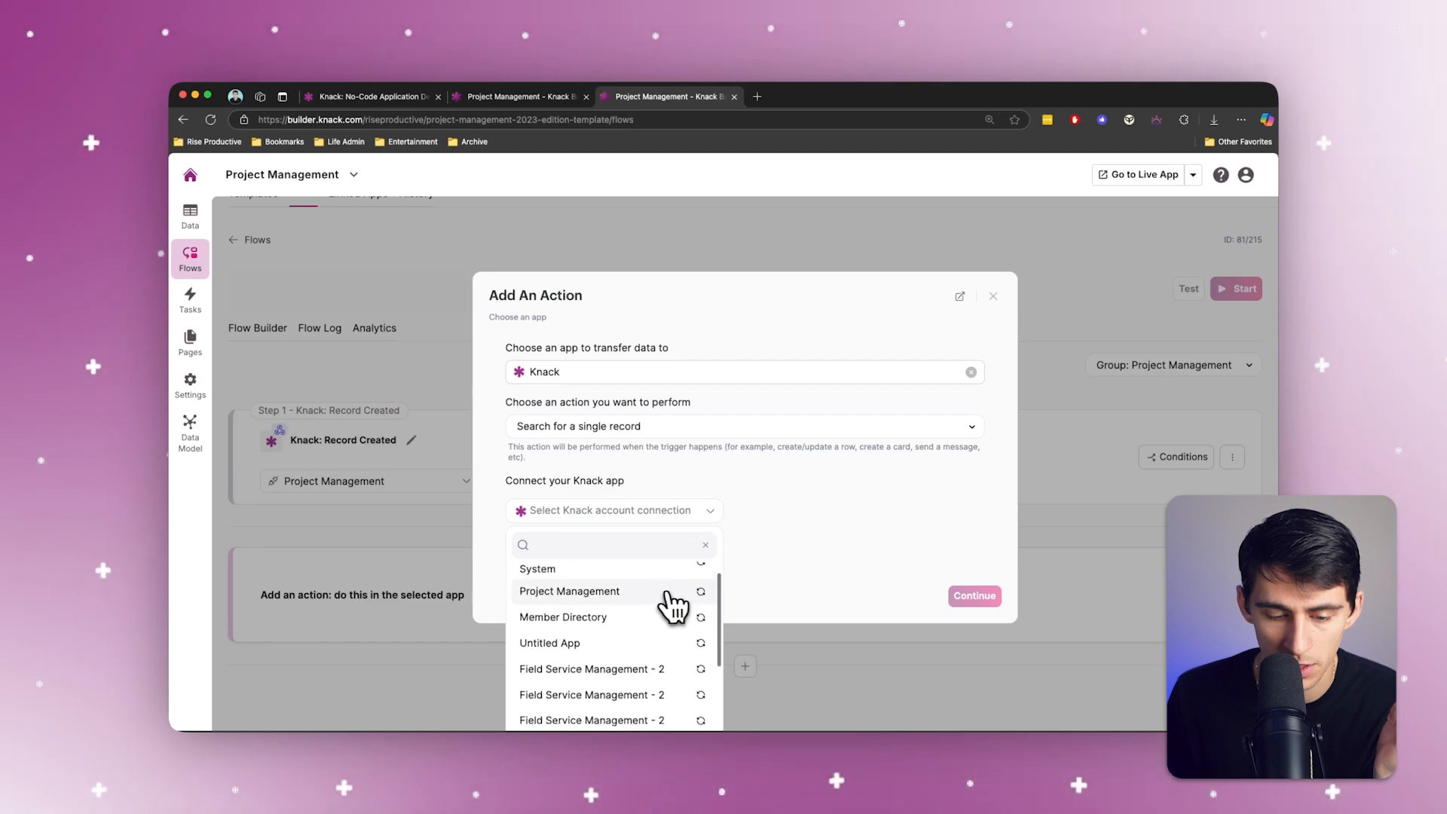
pyautogui.click(668, 595)
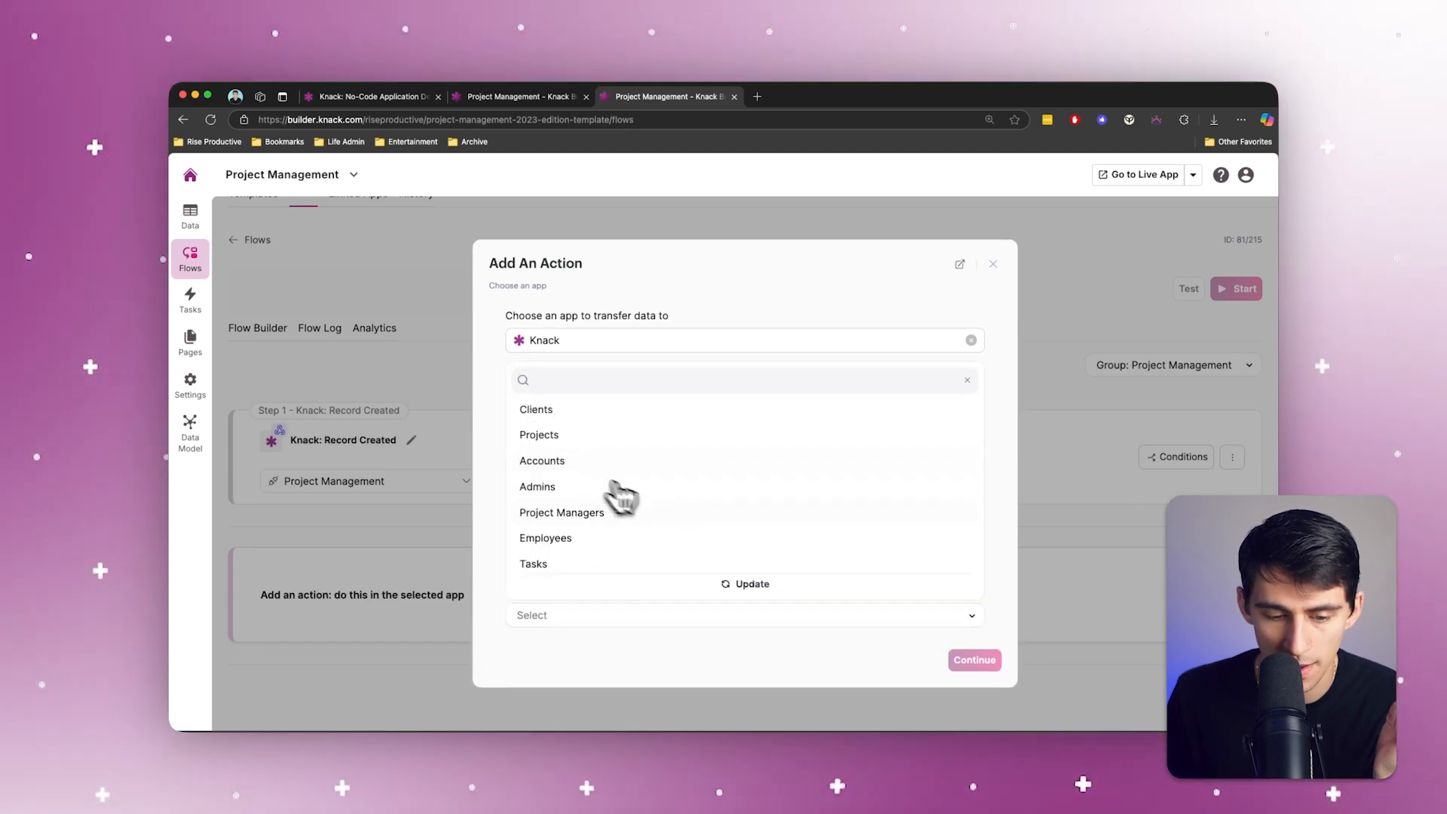
pyautogui.click(618, 549)
pyautogui.click(969, 659)
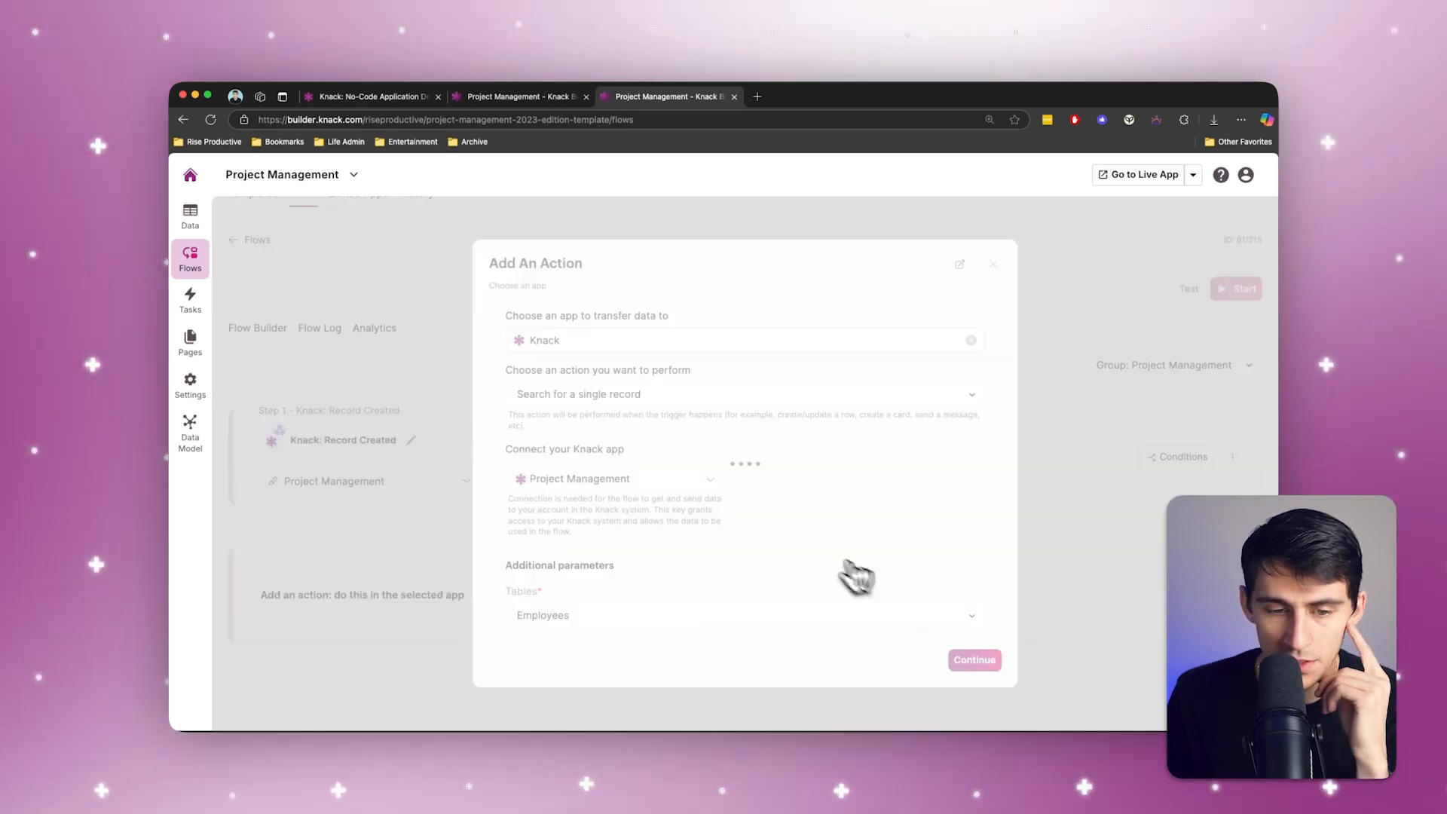
# Step: Configure the record search with the Employee - id value from the Record Created step and save the action
pyautogui.click(656, 373)
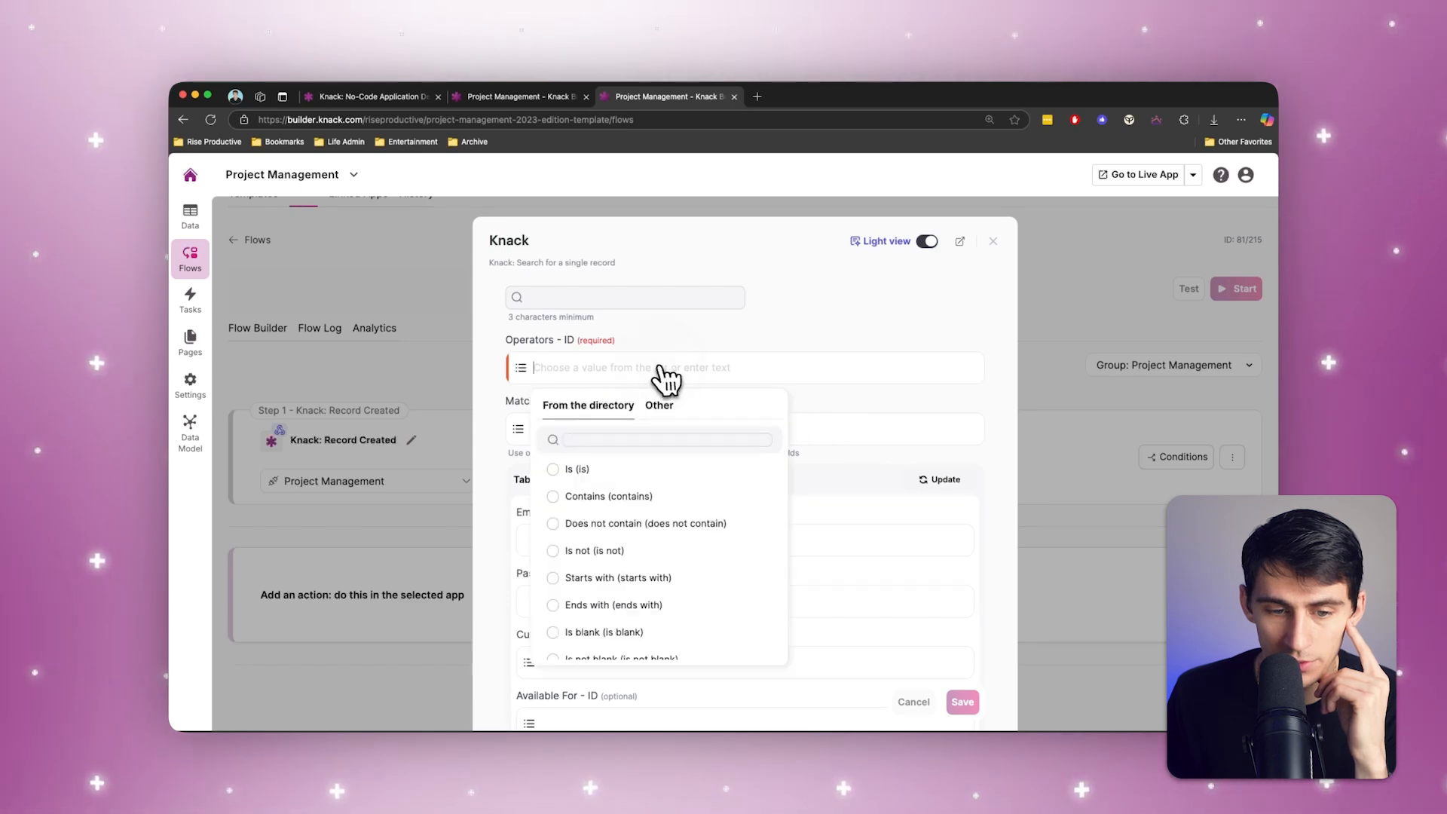
pyautogui.click(620, 471)
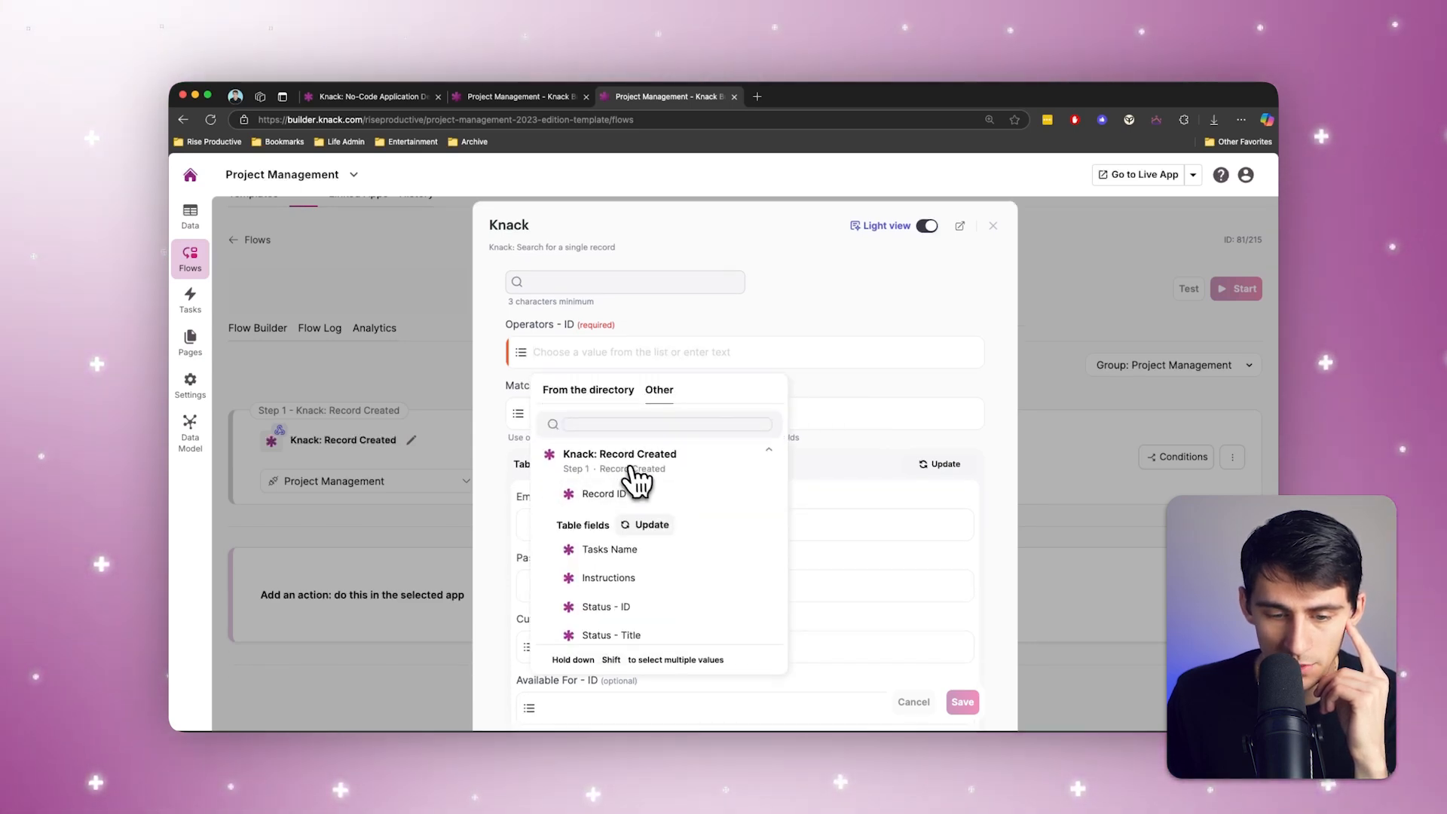
pyautogui.scroll(-1, 637, 480)
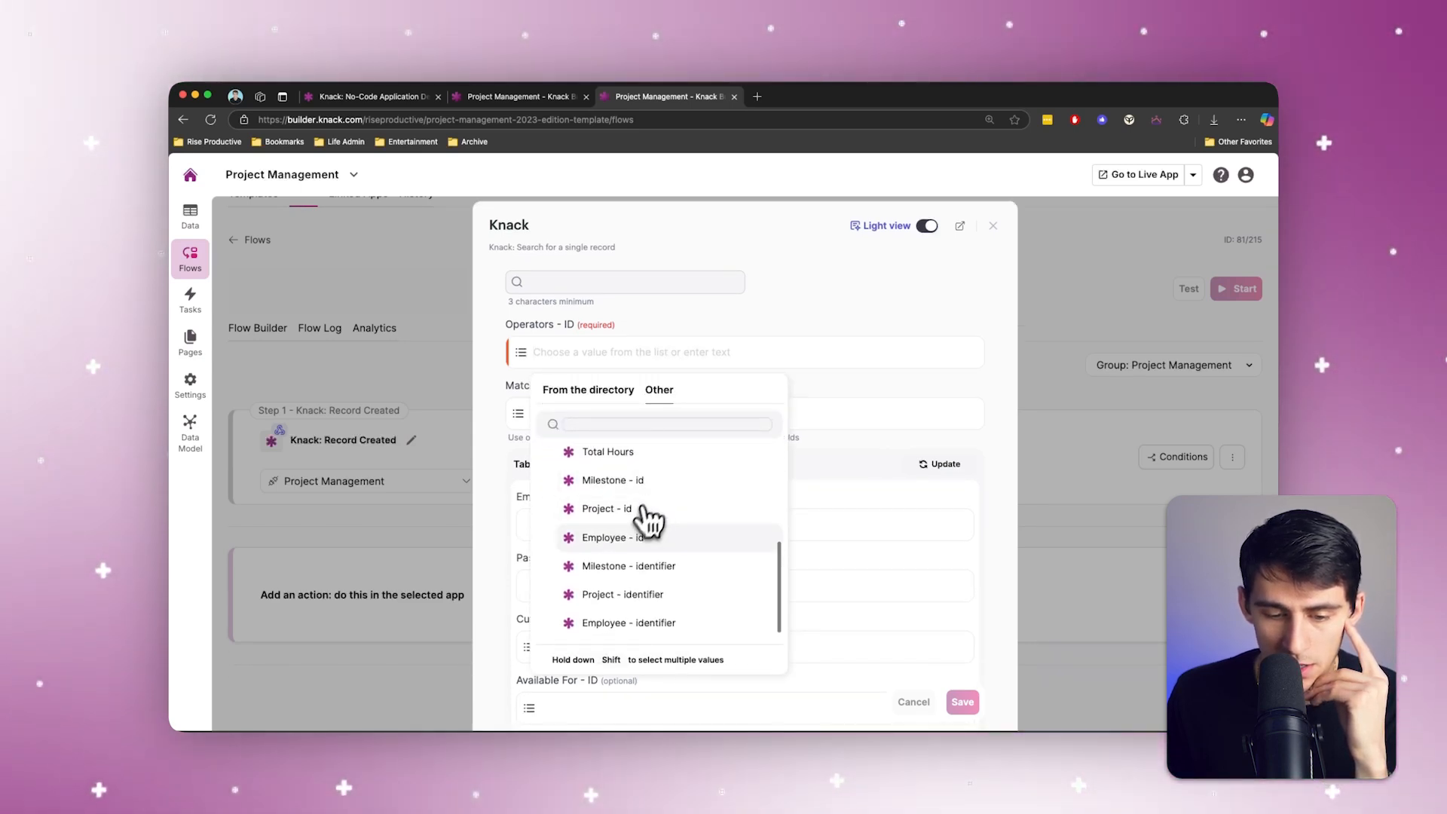
pyautogui.click(626, 536)
pyautogui.click(962, 701)
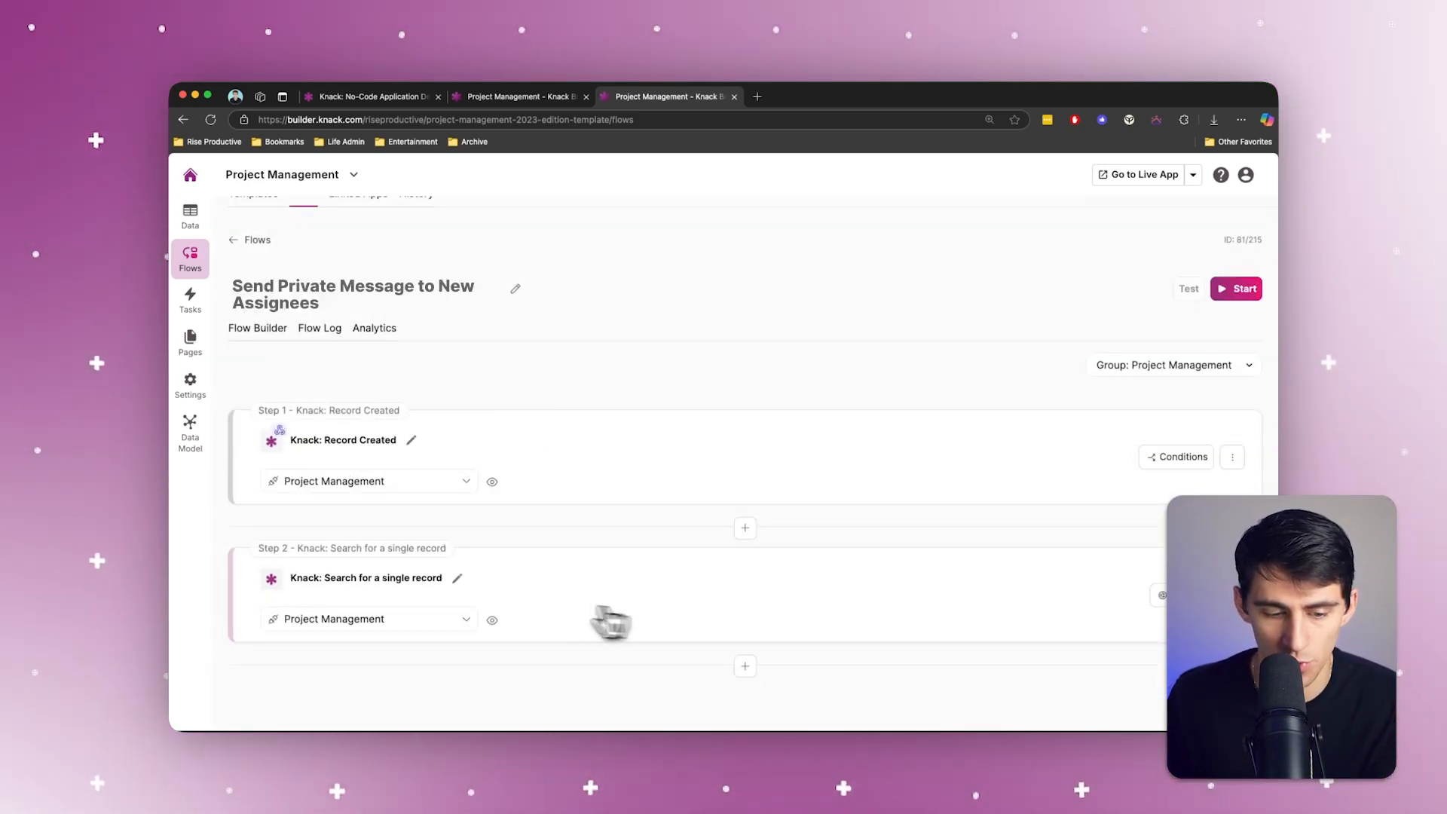
# Step: Rename the flow's second step as Search for Employee from ID
pyautogui.hotkey('alt', 'BackSpace')
pyautogui.hotkey('alt', 'BackSpace')
pyautogui.hotkey('alt', 'BackSpace')
pyautogui.hotkey('alt', 'BackSpace')
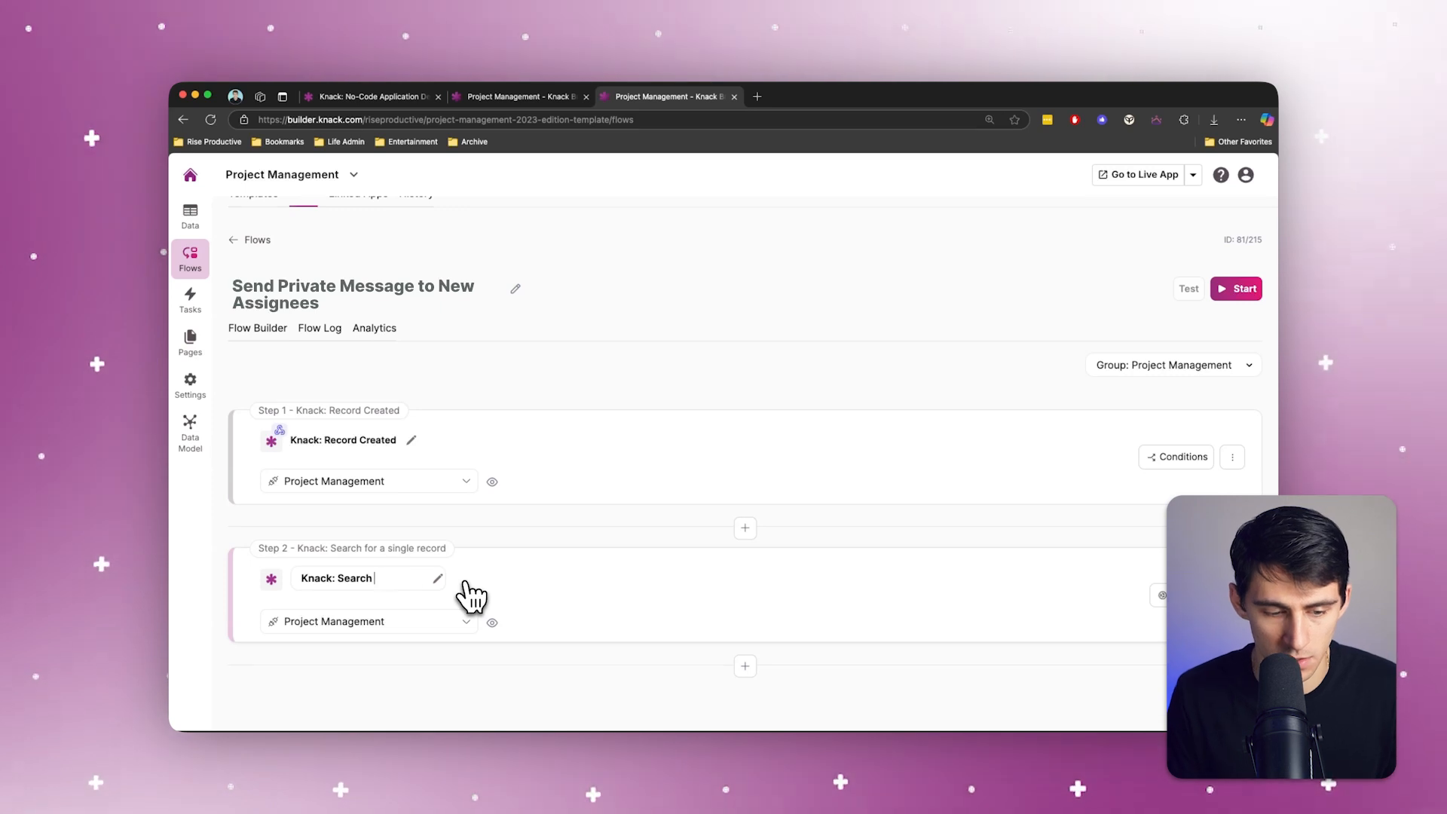
pyautogui.hotkey('alt', 'BackSpace')
pyautogui.hotkey('alt', 'BackSpace')
pyautogui.write('Search for Employee from ID')
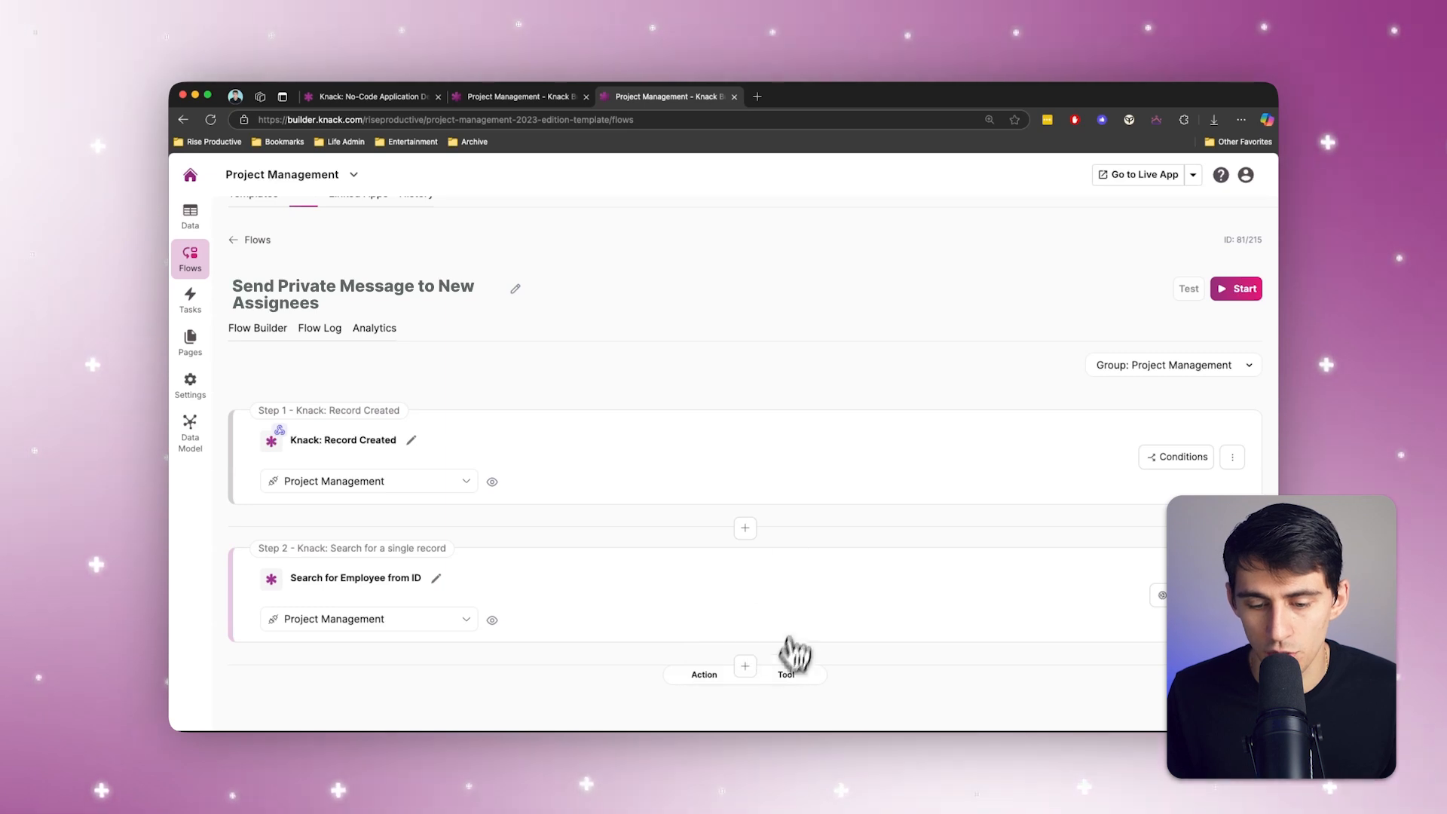
# Step: Add a Slack action after the employee search that performs Send a private message to a user, and continue to its settings
pyautogui.click(704, 675)
pyautogui.click(644, 437)
pyautogui.write('slac')
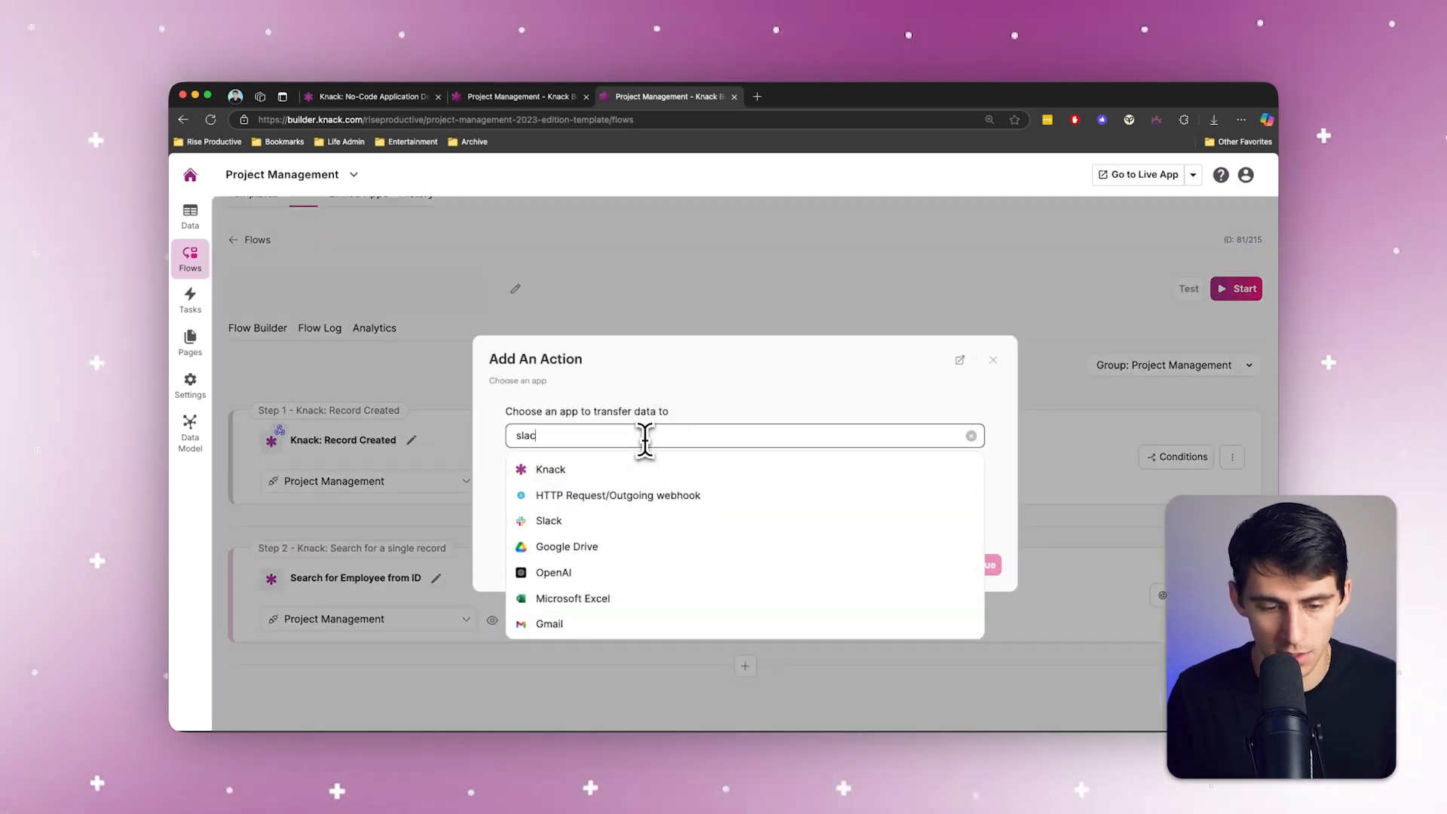
pyautogui.write('k')
pyautogui.click(636, 467)
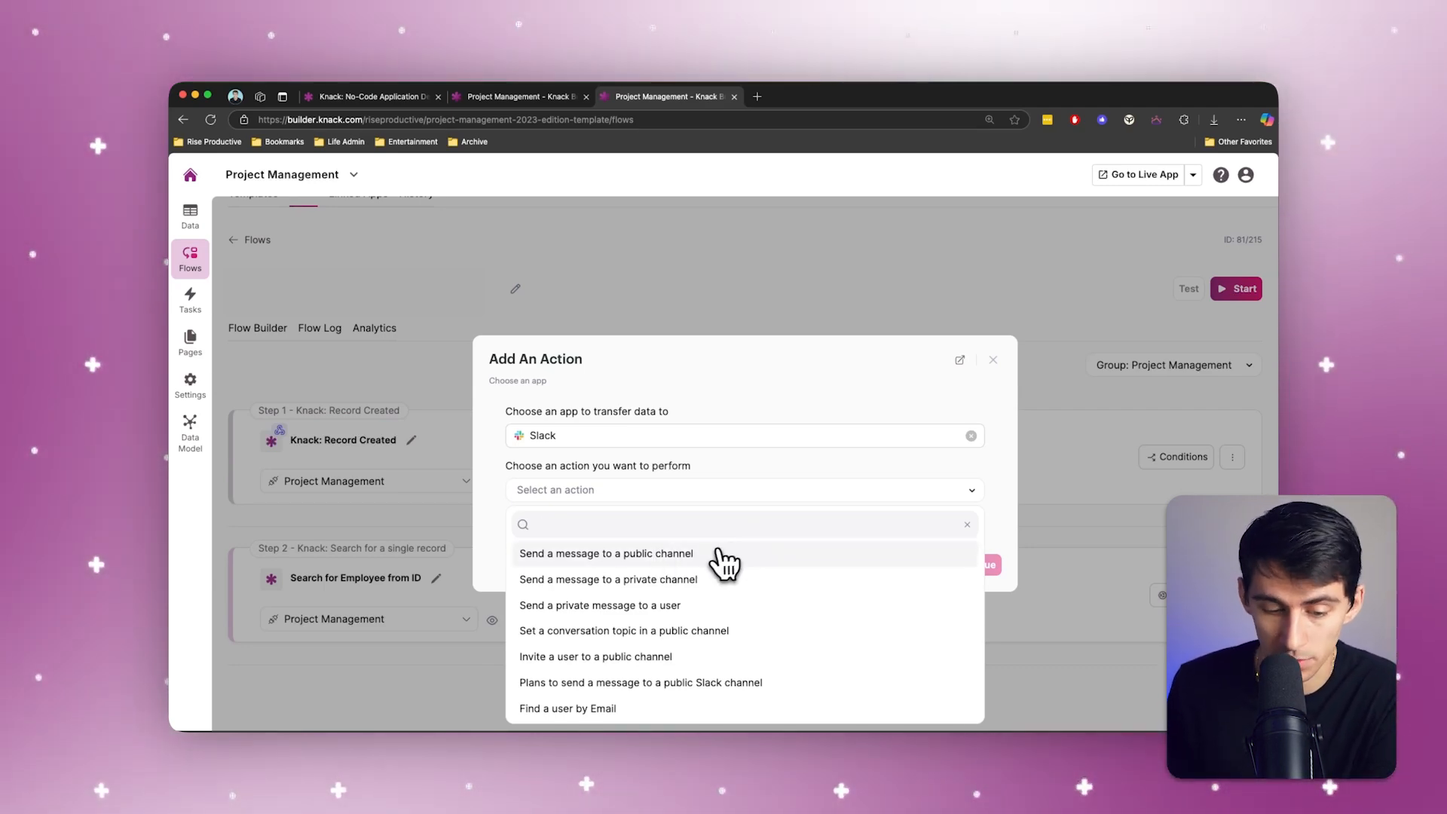
pyautogui.click(671, 615)
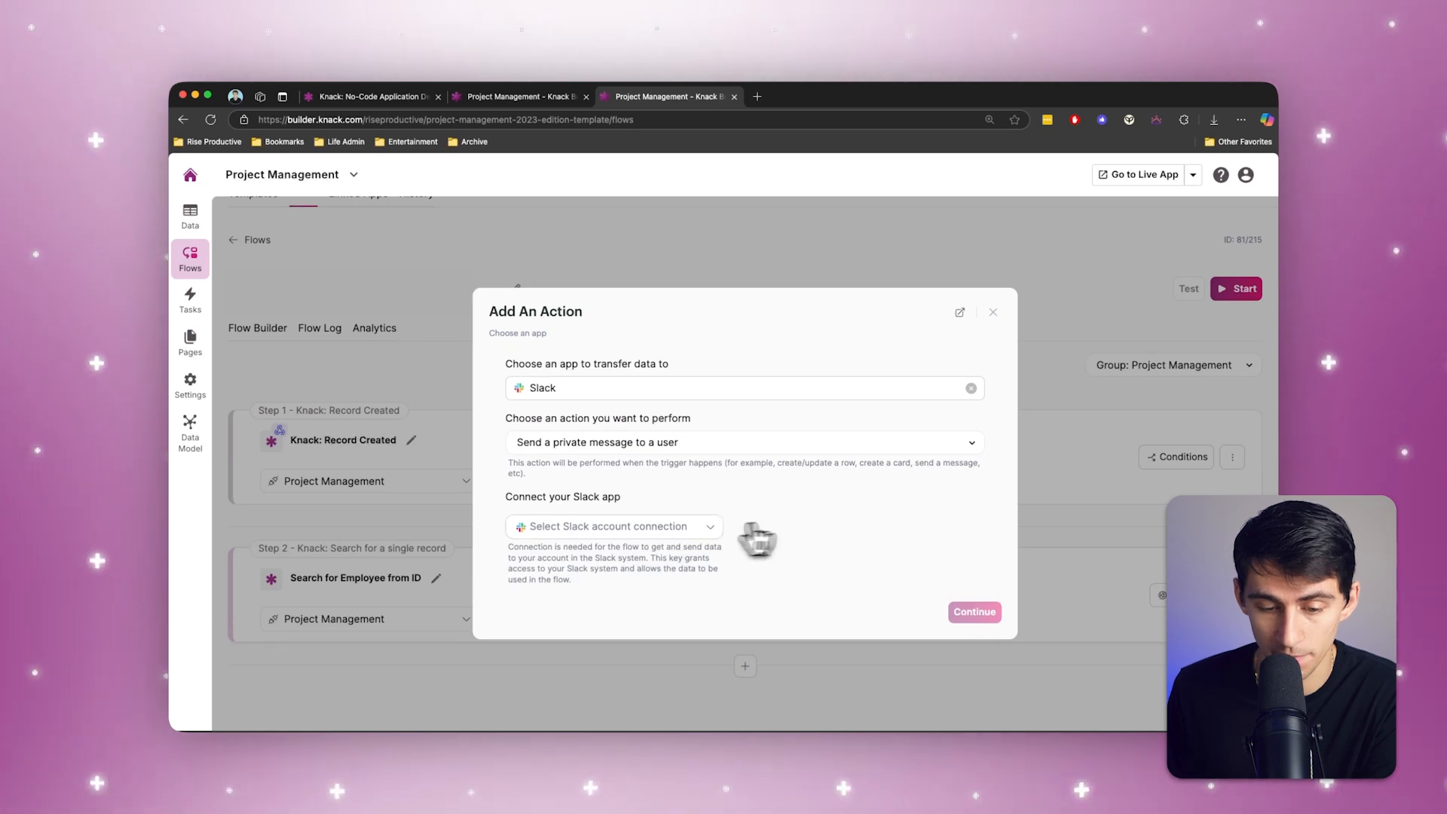
pyautogui.click(975, 612)
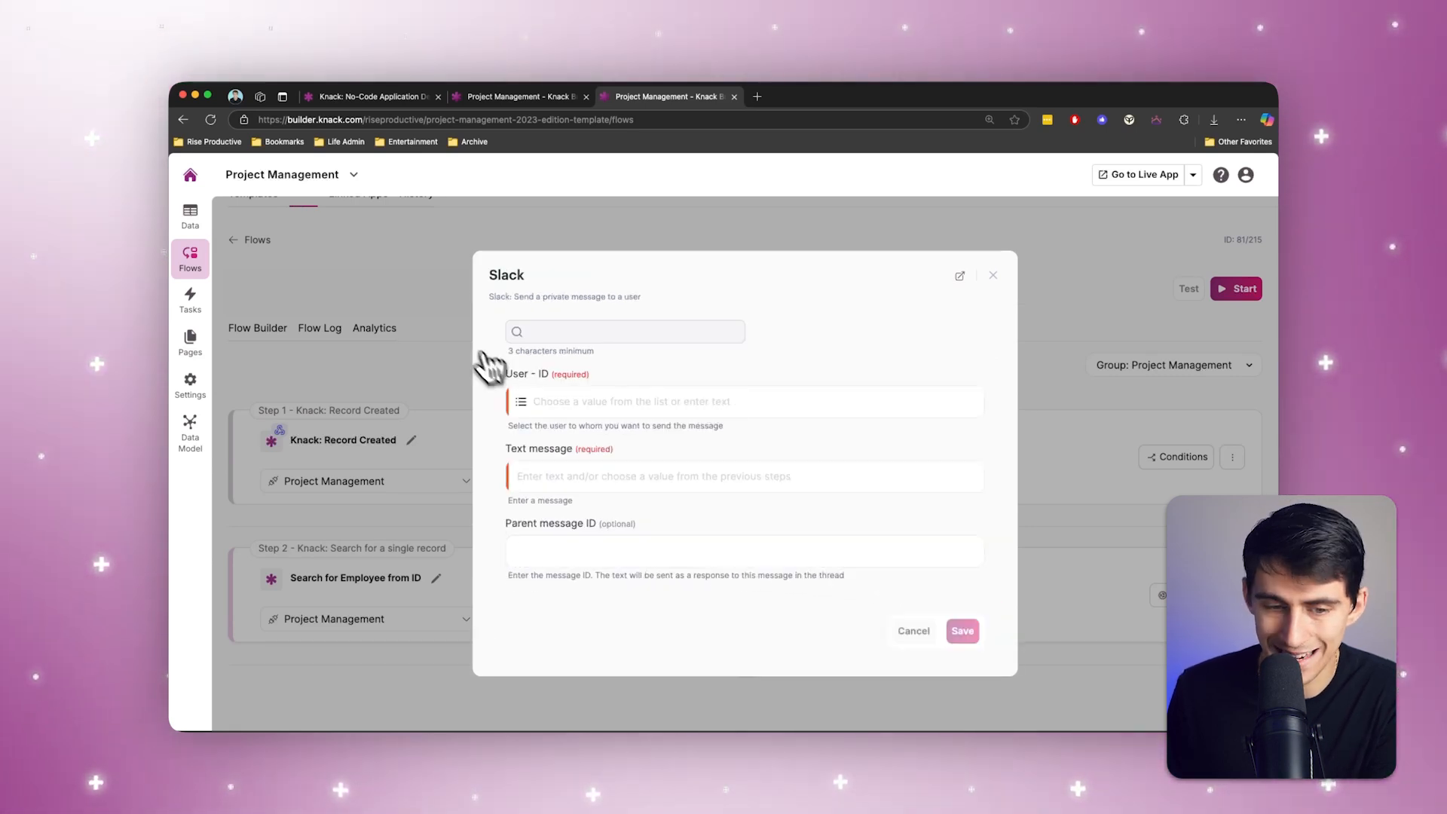
# Step: Set the Slack message's User - ID to the Slack ID value from the Search for Employee from ID step
pyautogui.click(561, 403)
pyautogui.click(635, 437)
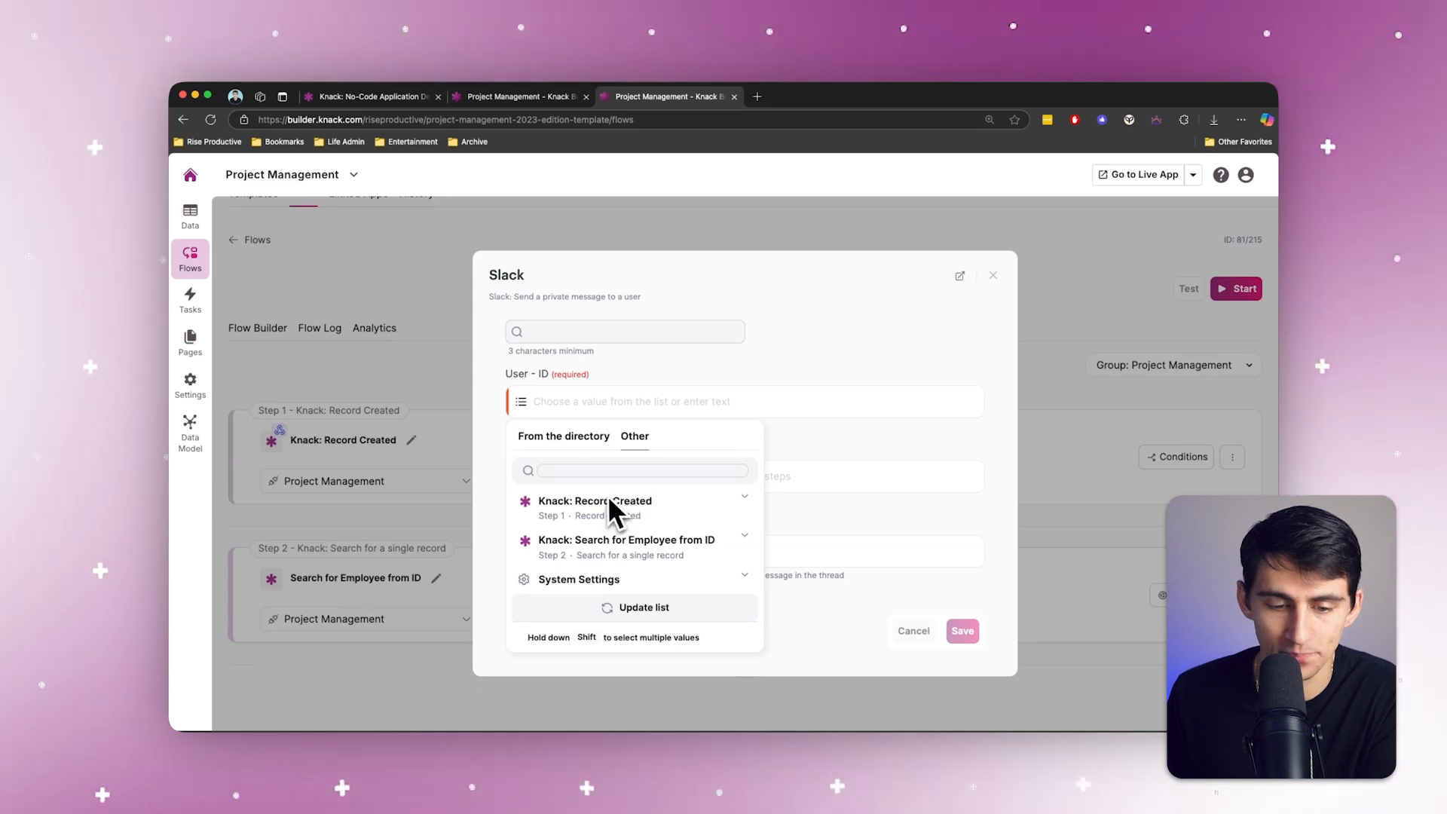
pyautogui.click(634, 544)
pyautogui.scroll(-5, 629, 592)
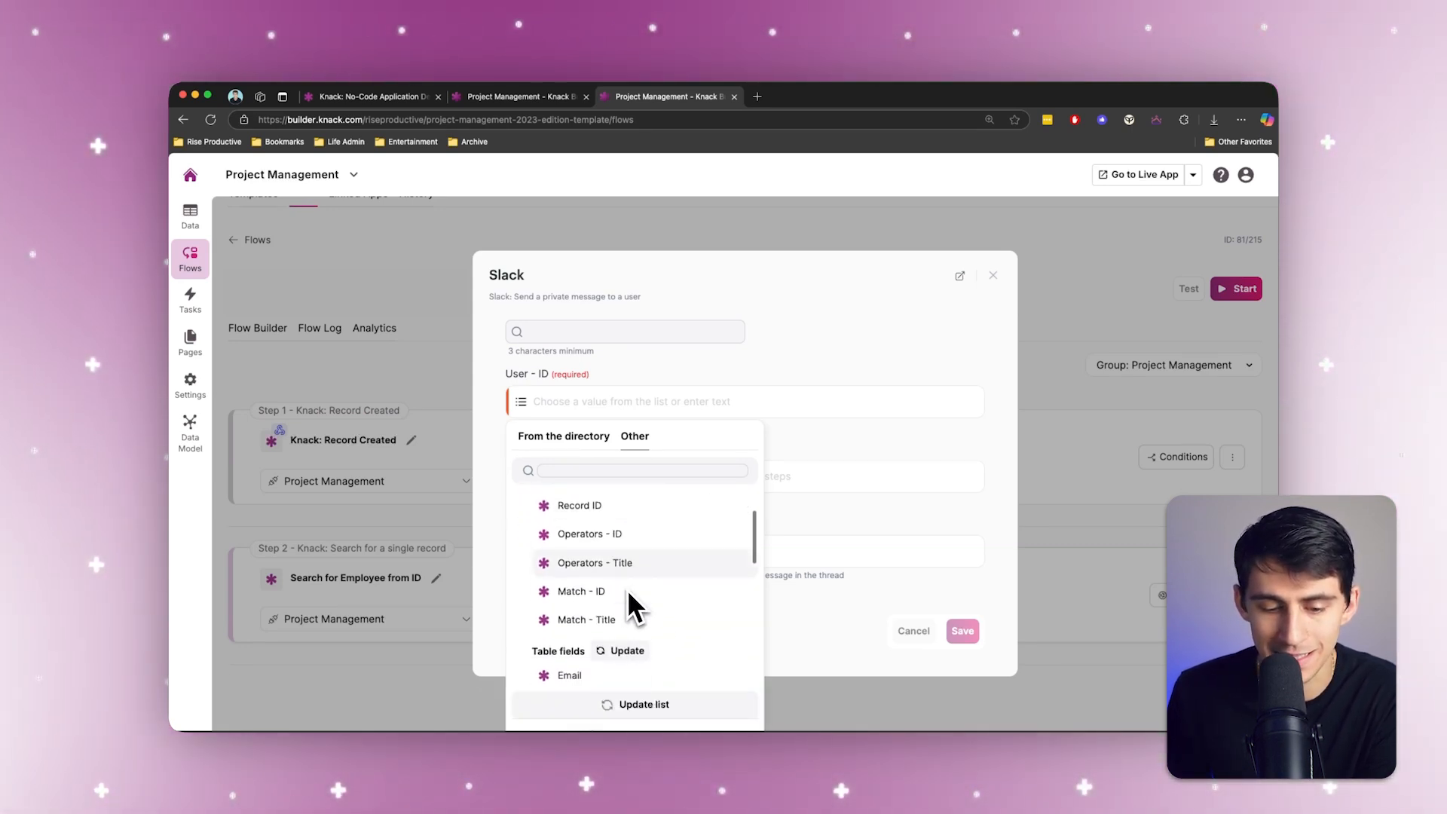
pyautogui.scroll(-2, 624, 590)
pyautogui.scroll(6, 622, 588)
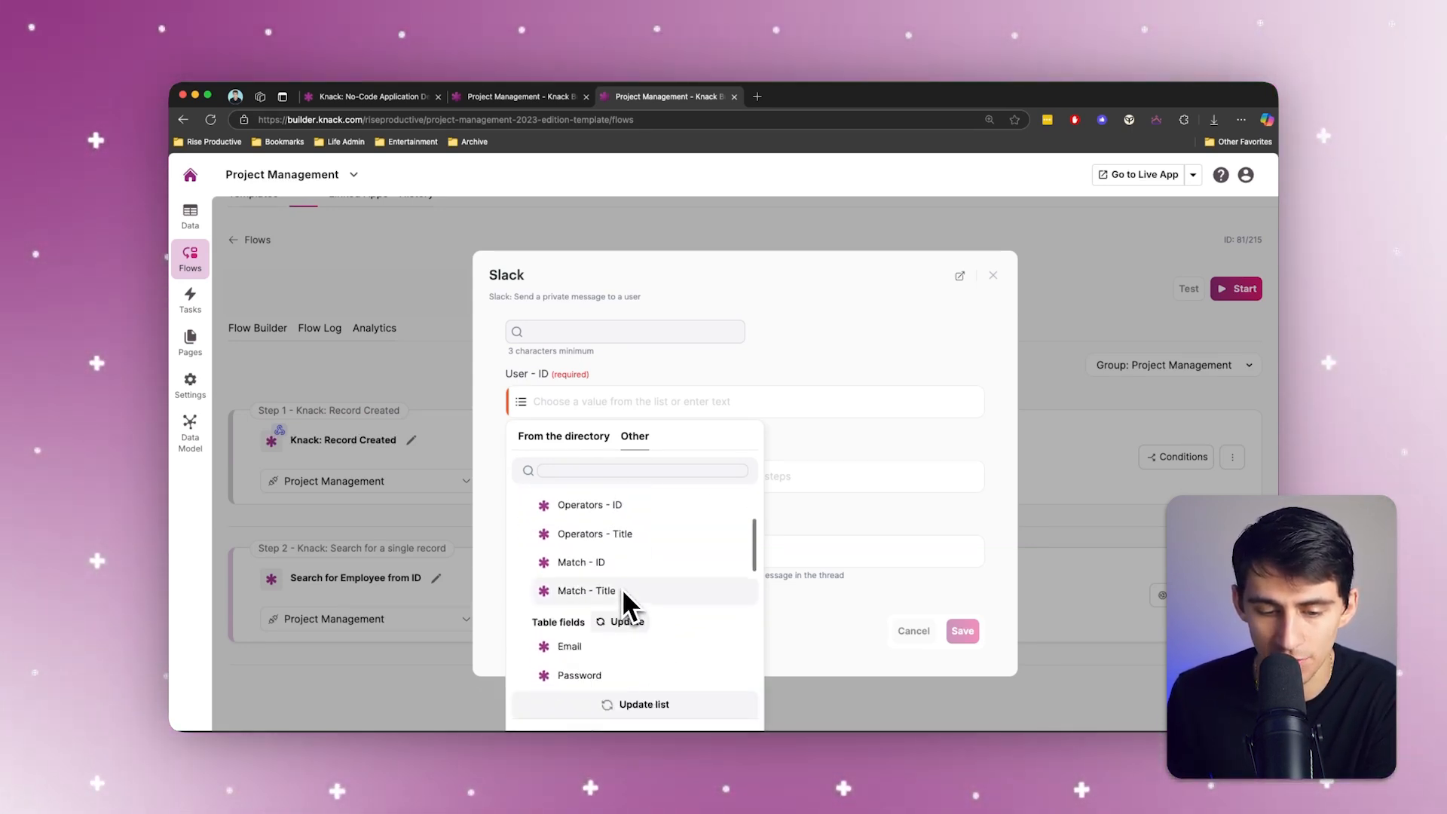
pyautogui.scroll(-5, 610, 542)
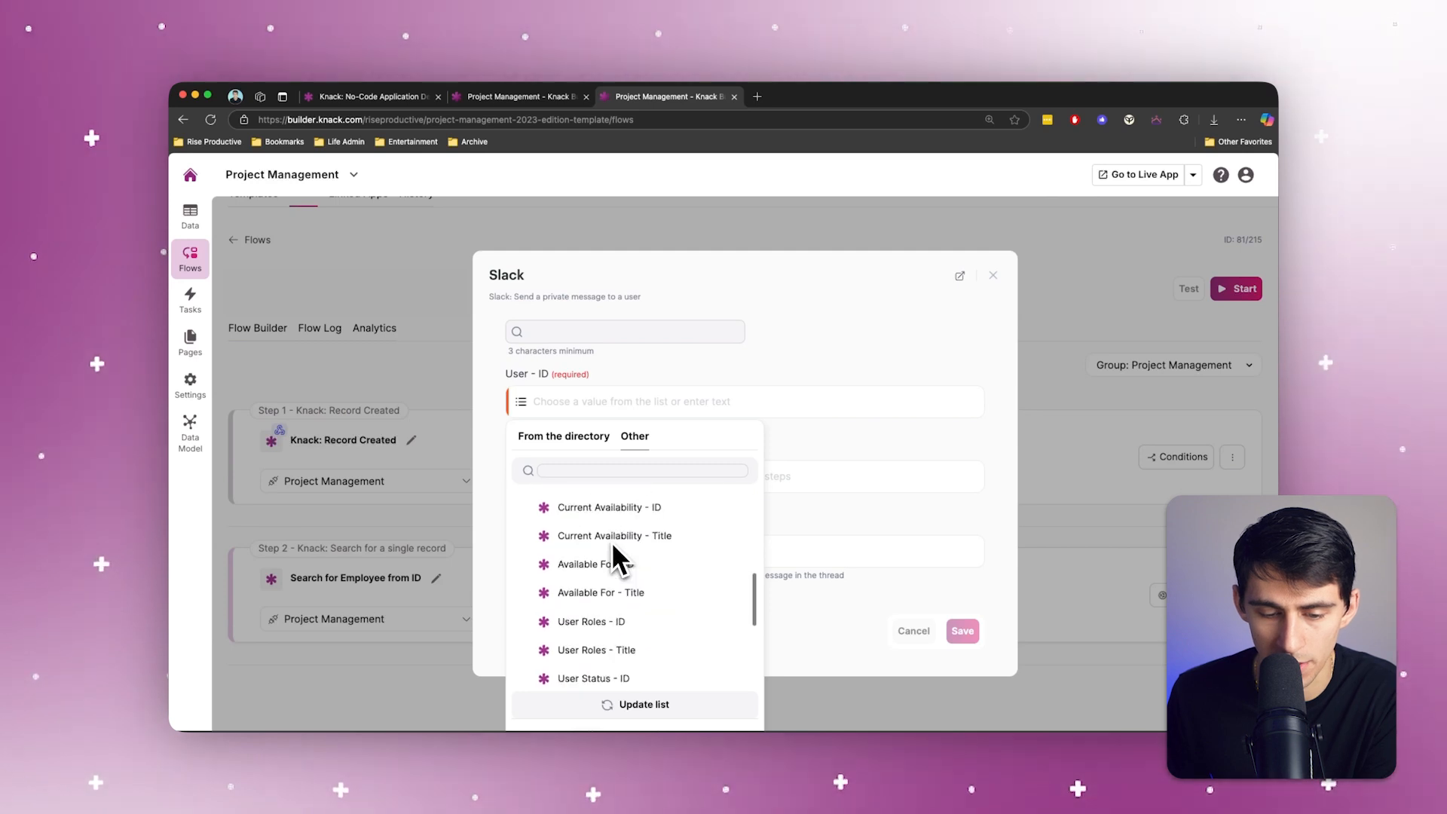
pyautogui.click(613, 556)
# Step: Begin the text message with "Hey", the employee's Name - first value and ", you have been assigned a new task -"
pyautogui.click(562, 475)
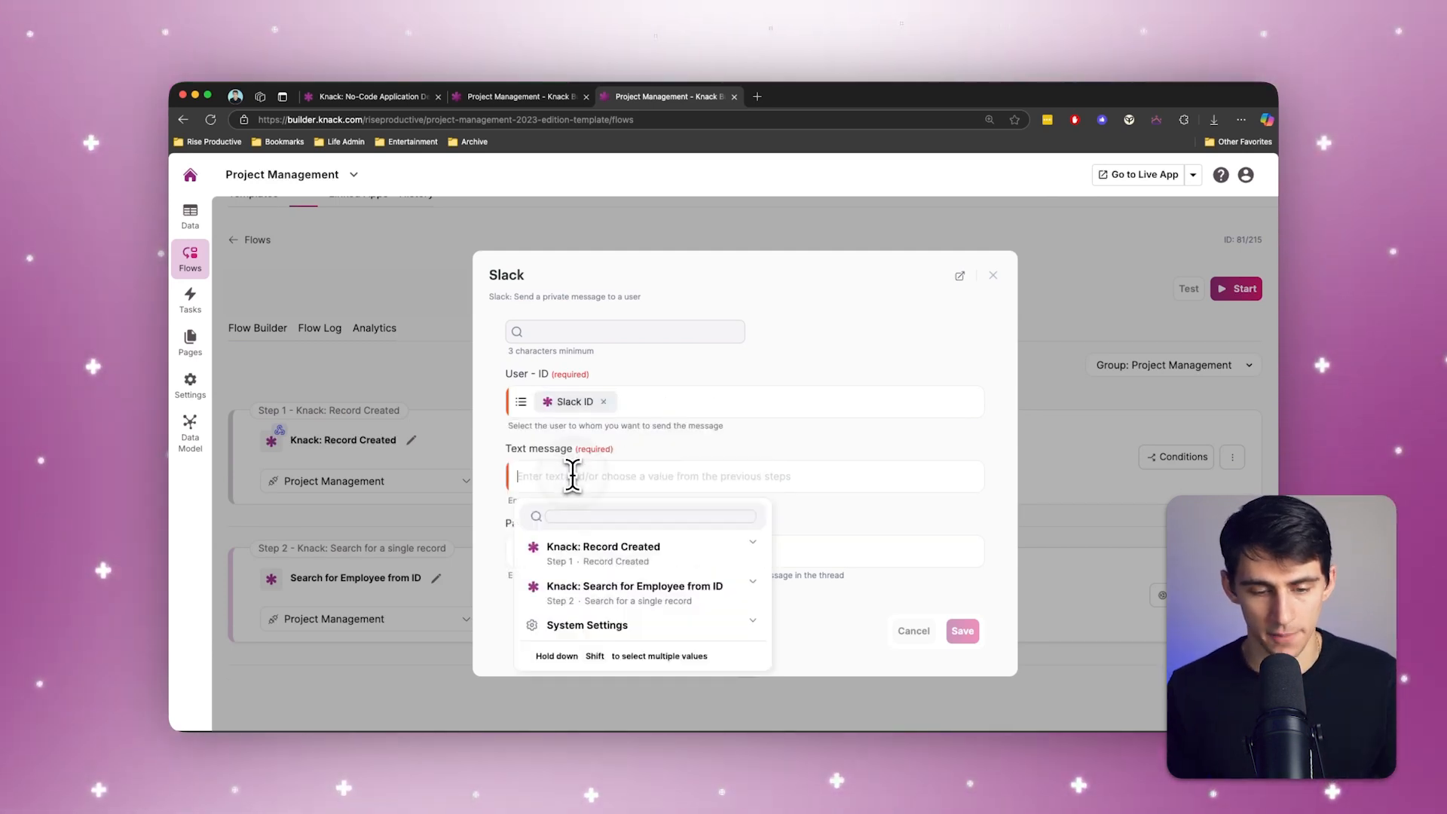
pyautogui.write('Hey')
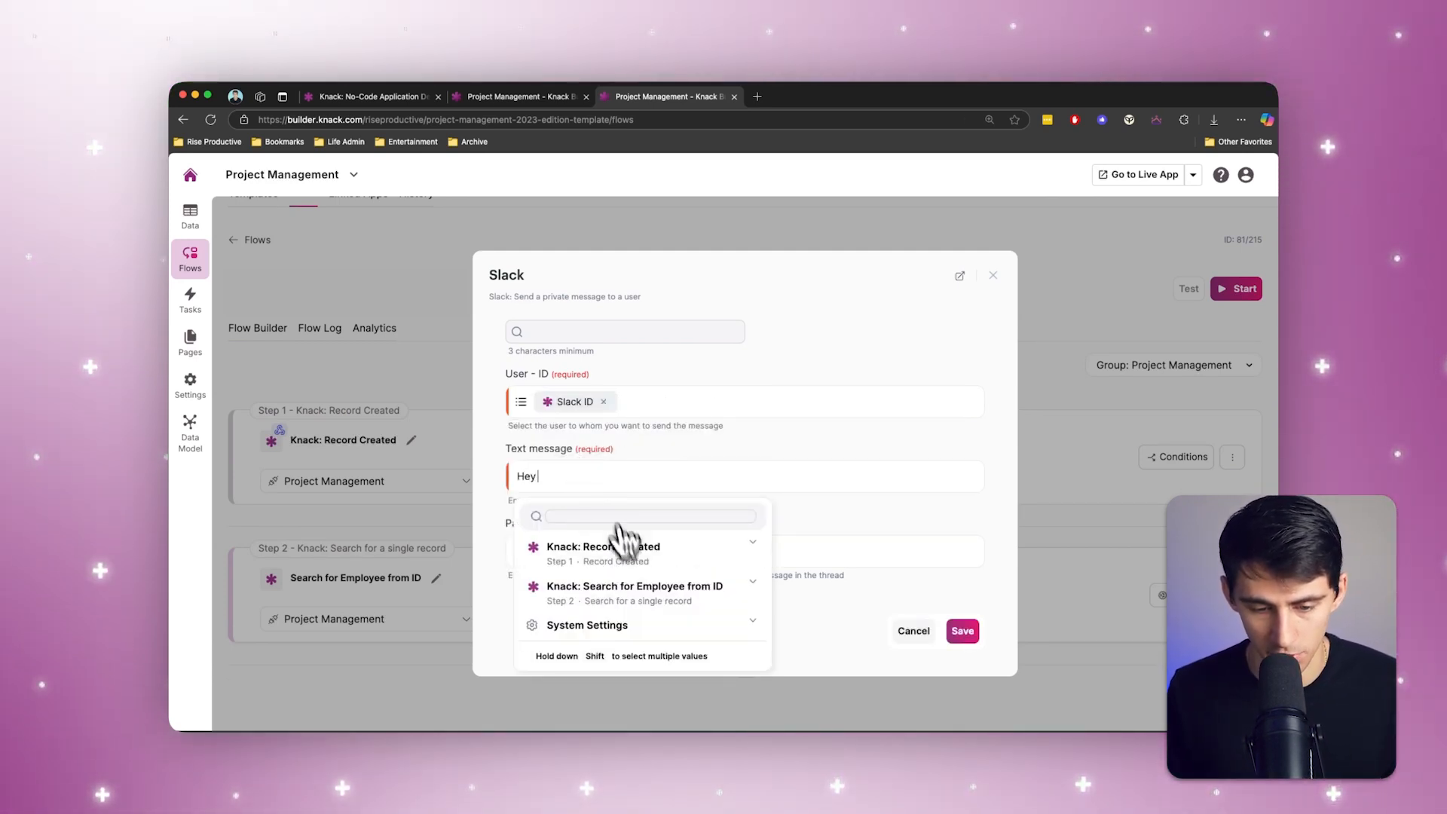
pyautogui.click(630, 590)
pyautogui.scroll(-5, 645, 604)
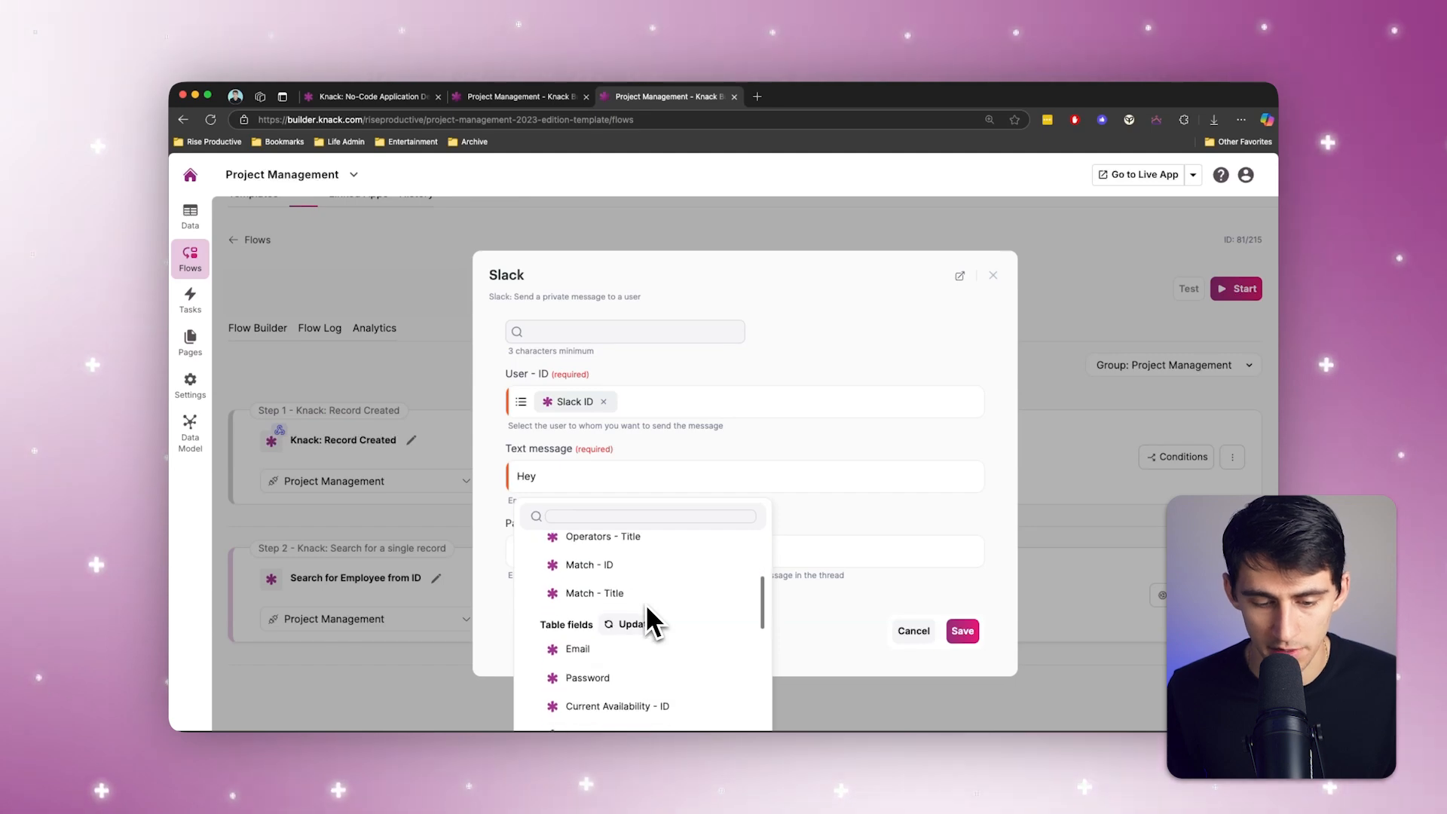
pyautogui.scroll(-6, 646, 603)
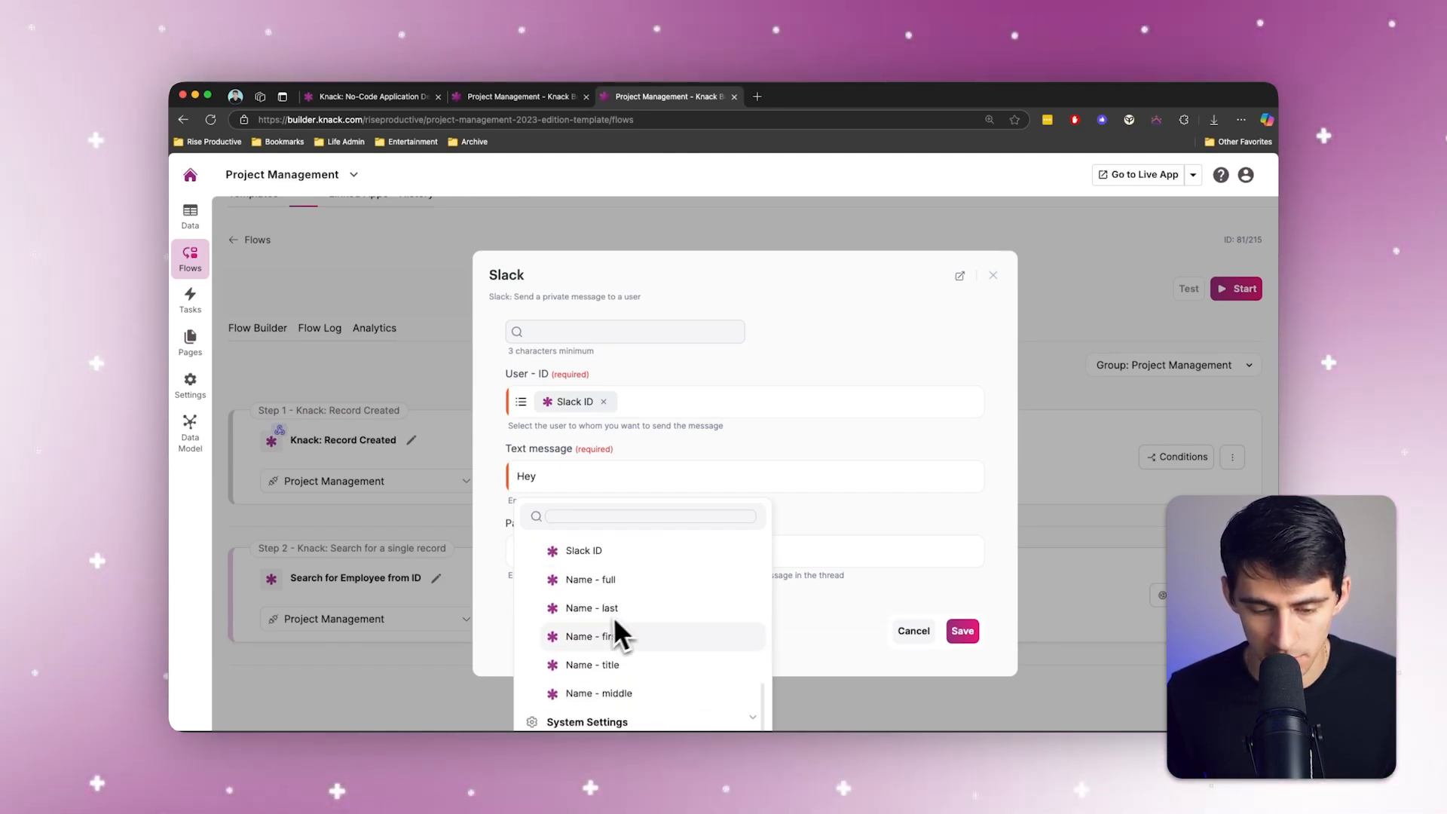
pyautogui.click(595, 646)
pyautogui.write(', you have')
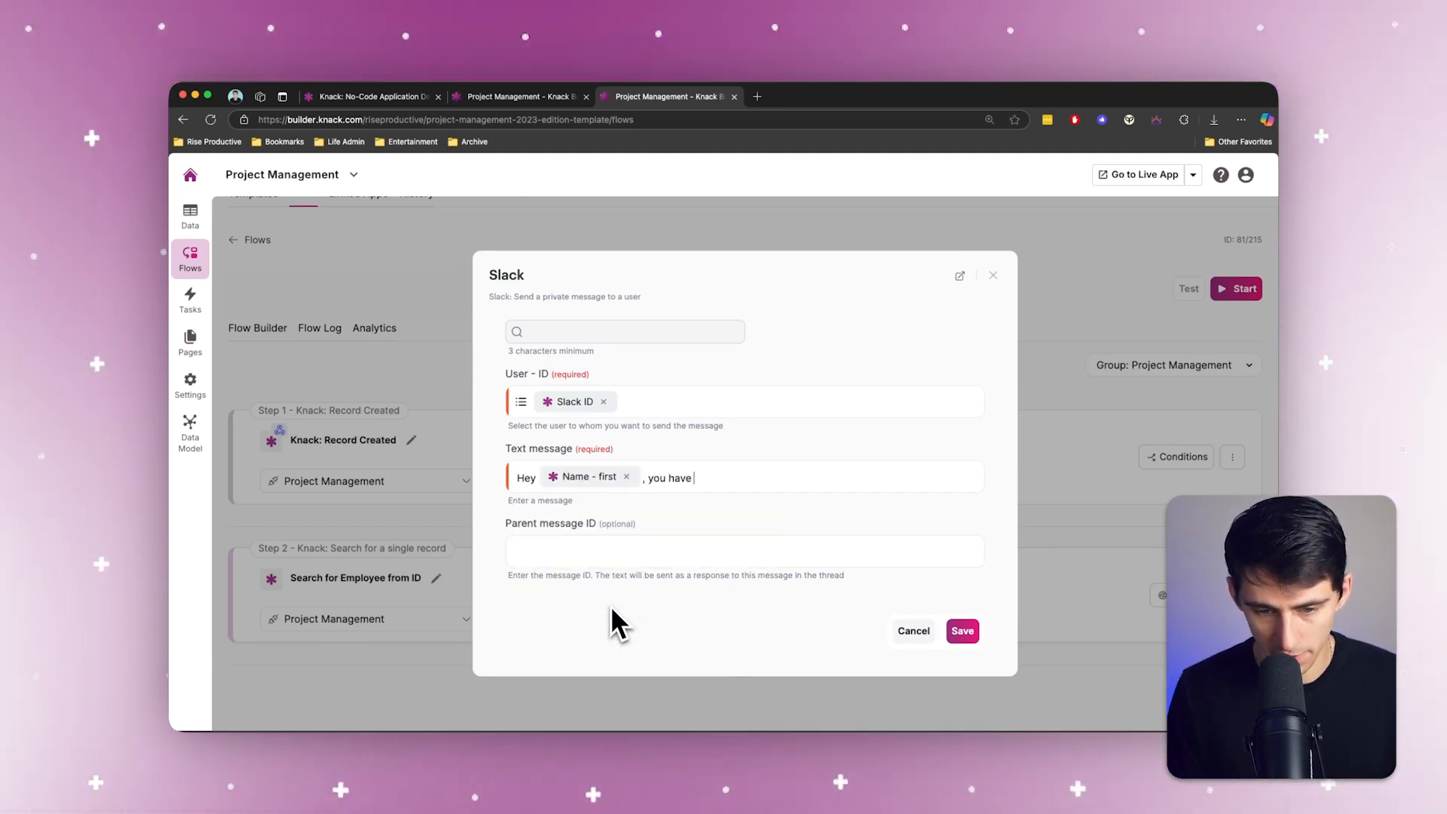
pyautogui.write(' been assigned a new task ')
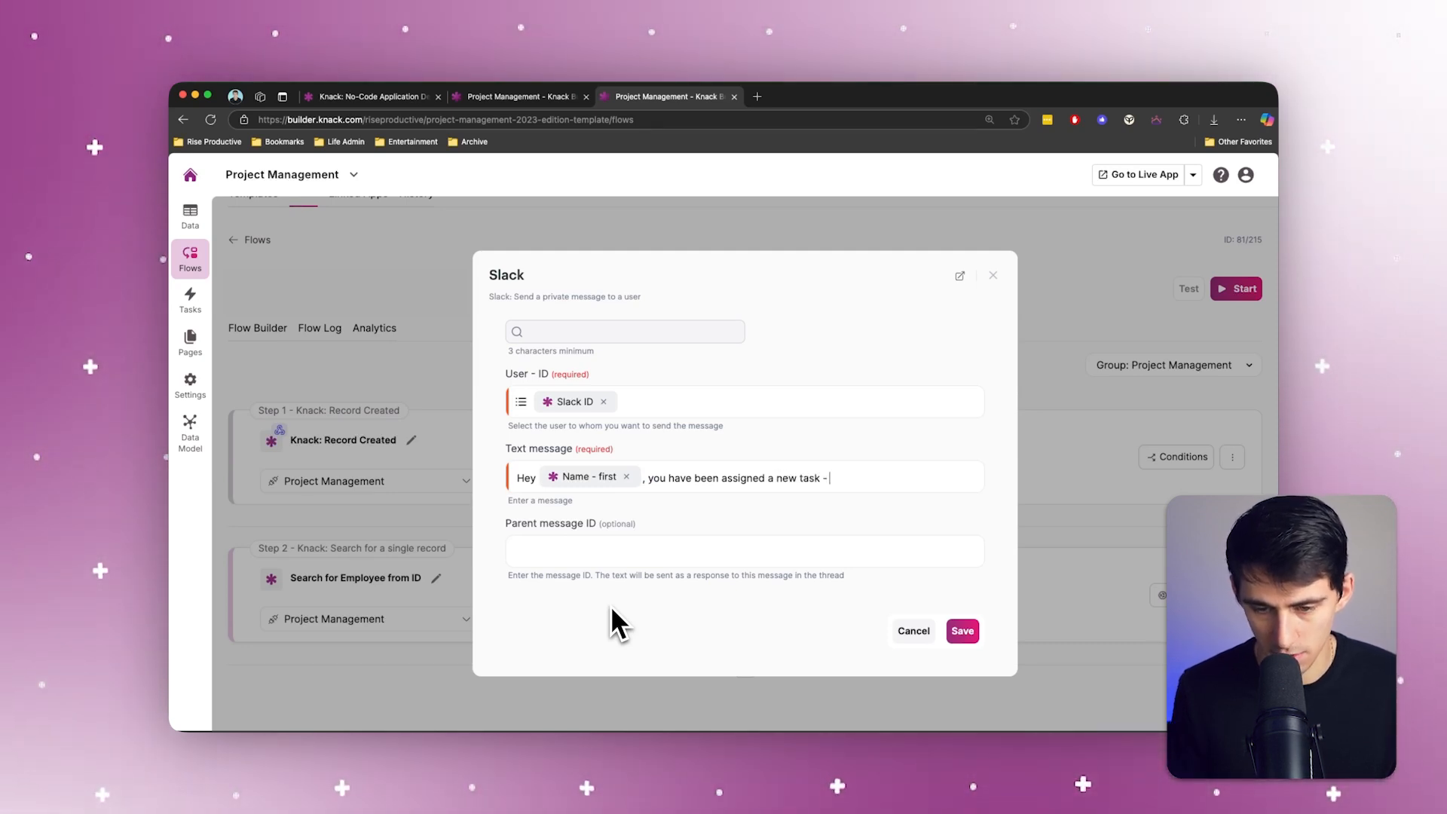
pyautogui.write('-')
# Step: Insert the Tasks Name value from the Record Created step at the end of the text message
pyautogui.click(865, 488)
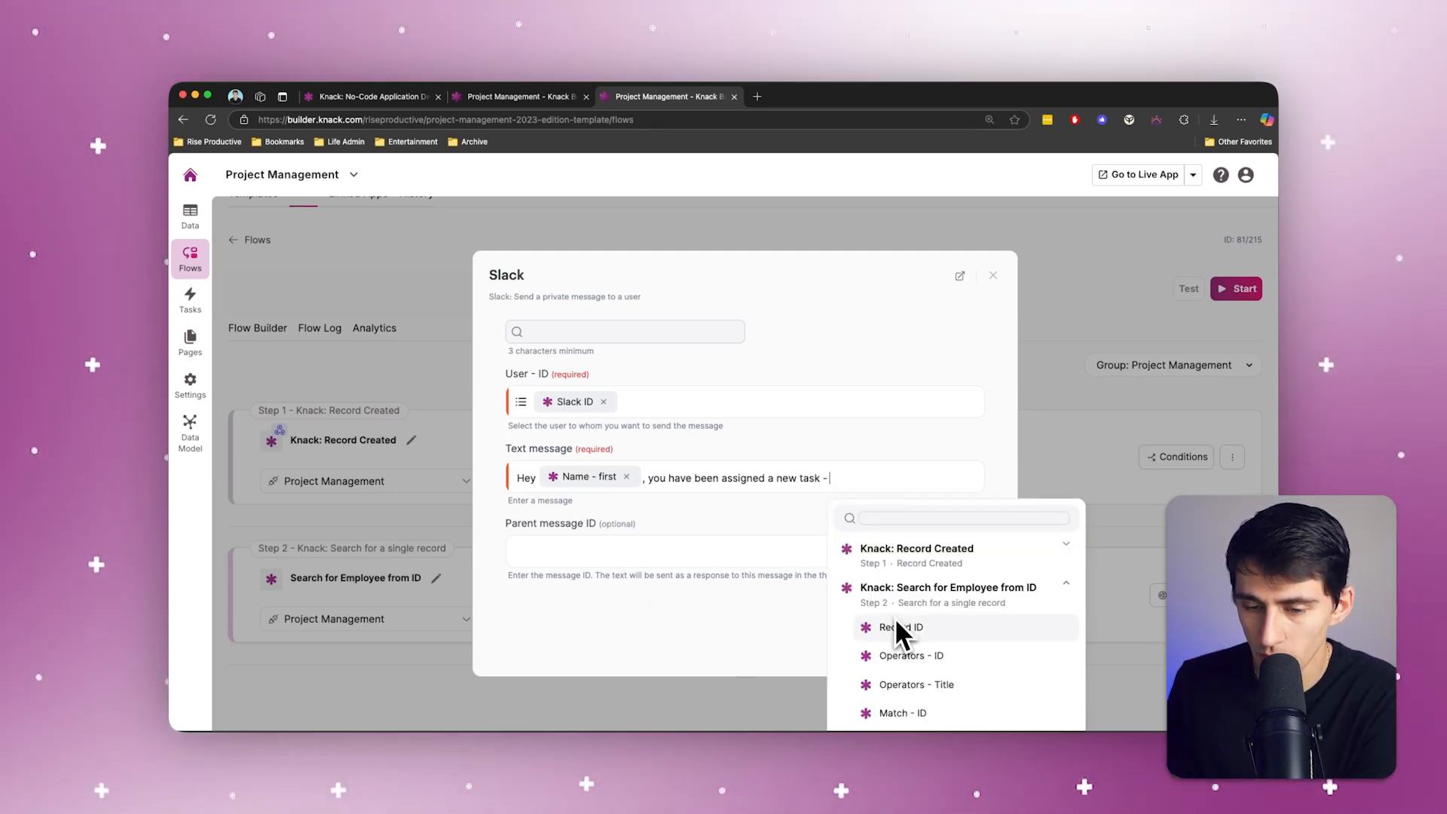
pyautogui.scroll(-10, 951, 610)
pyautogui.scroll(10, 951, 610)
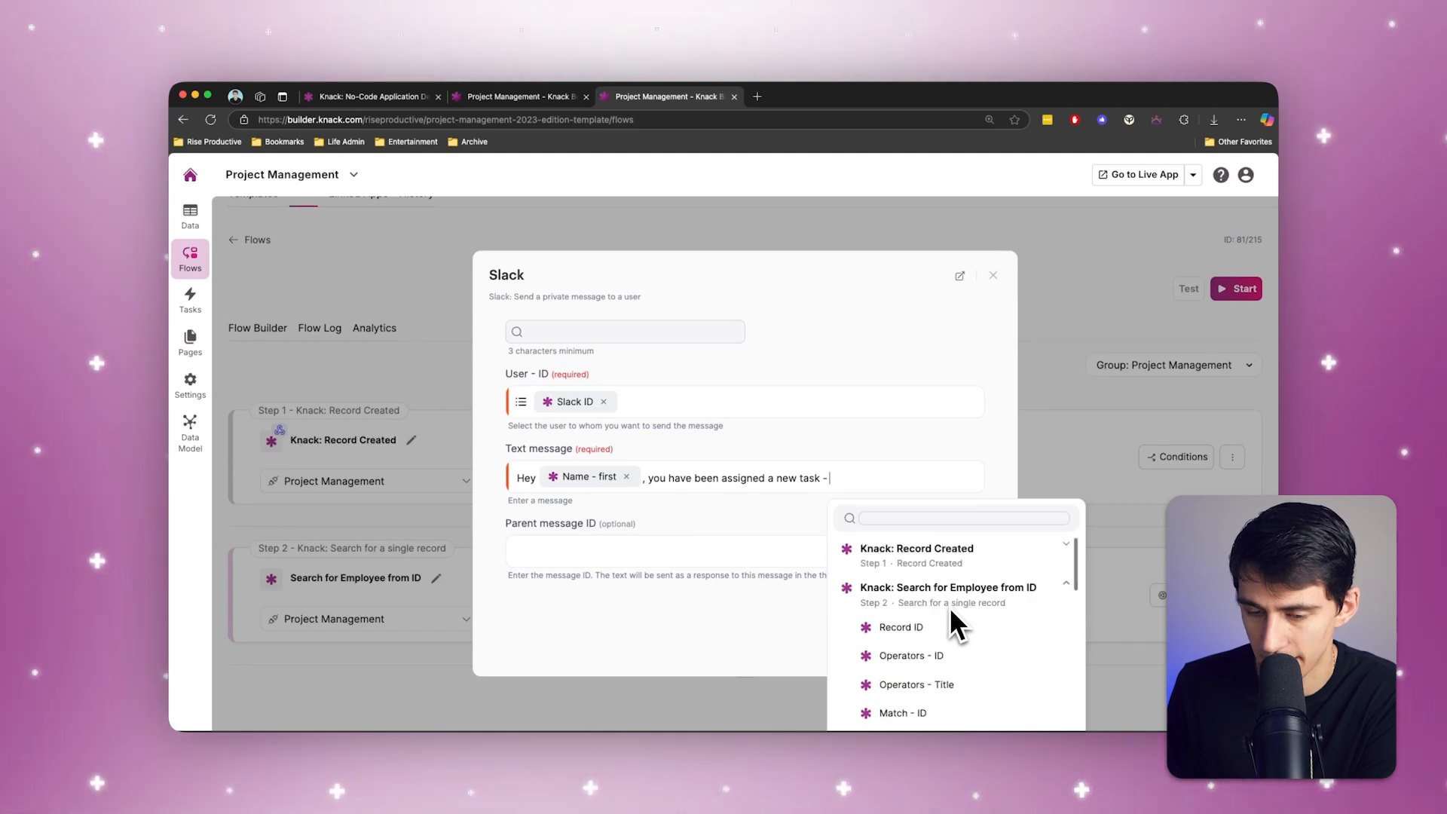
pyautogui.click(948, 608)
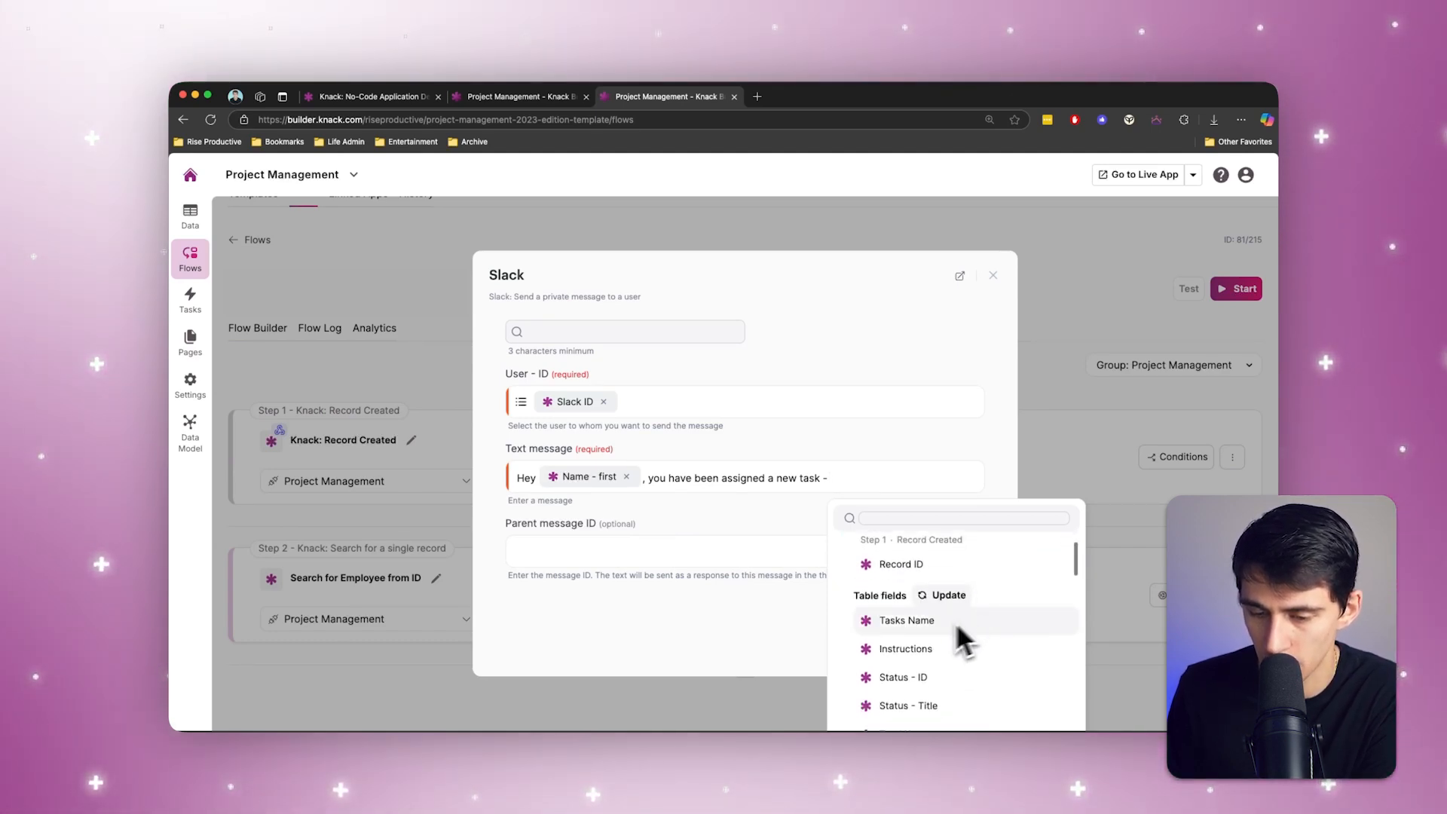
pyautogui.click(939, 636)
# Step: Continue the text message with ". Please make sure to get on it ASAP to keep your workflows going quickly!"
pyautogui.write('. Please ma')
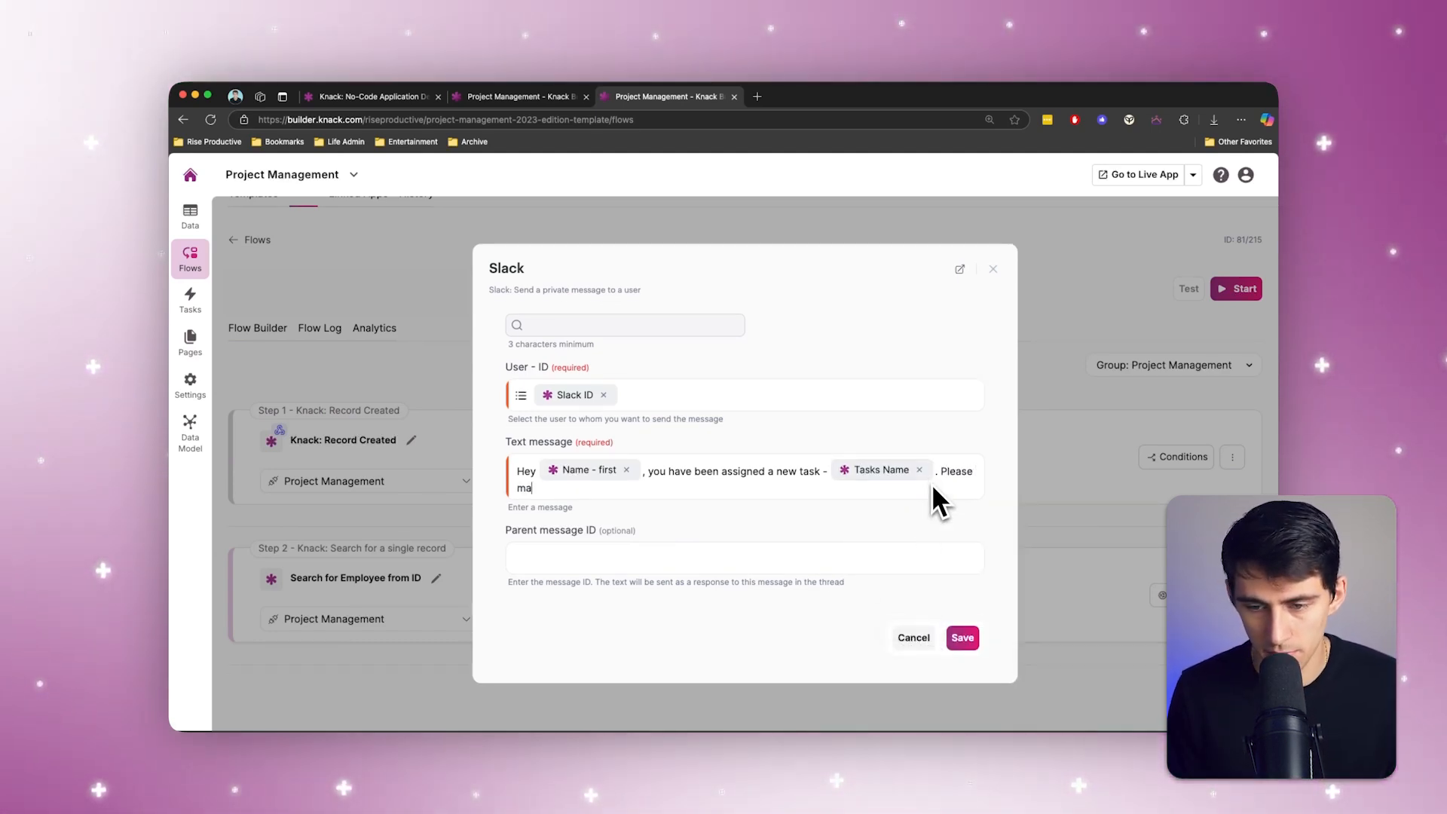
pyautogui.write('ke sure to get on i')
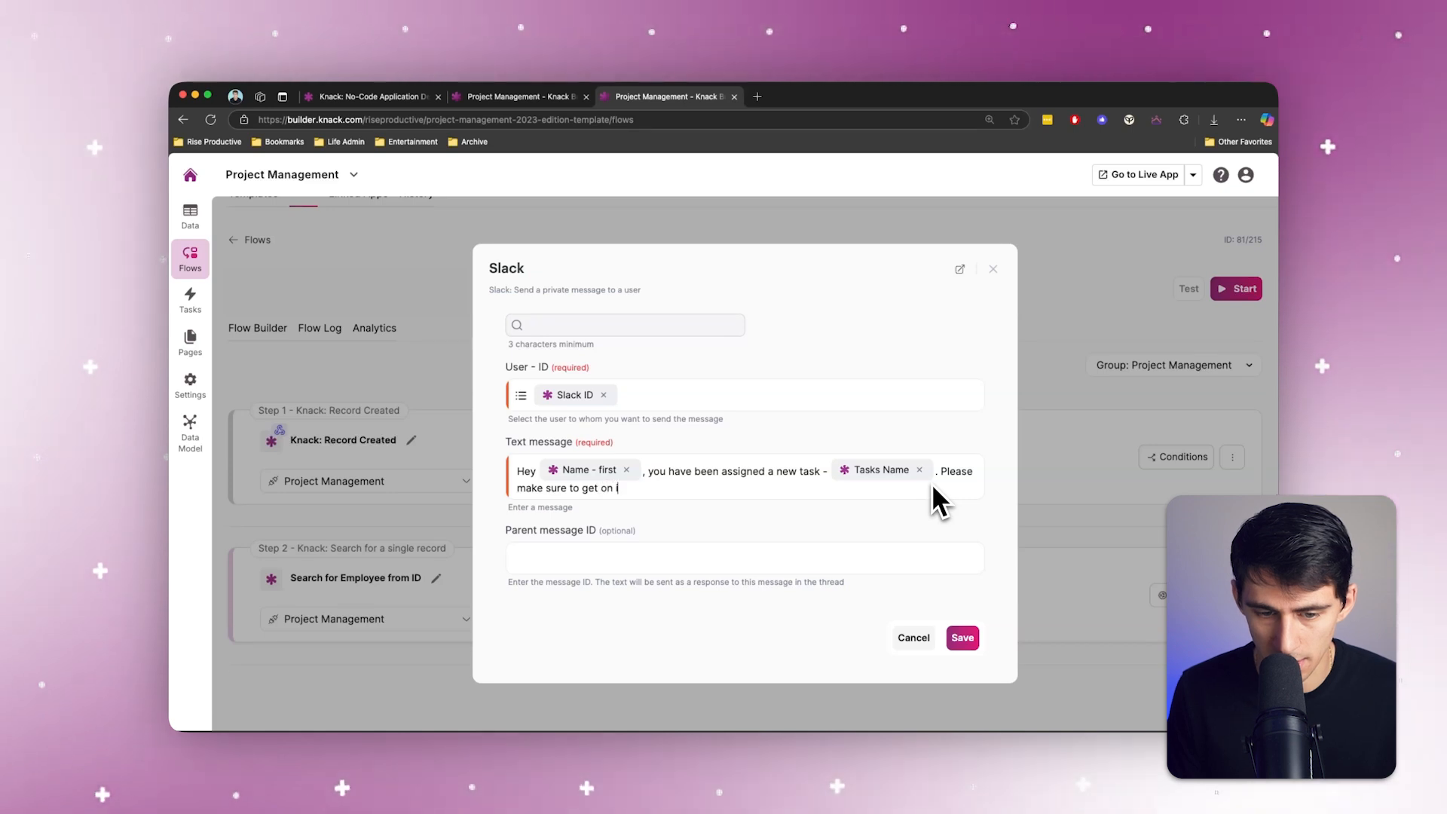
pyautogui.write('t ASAP to ')
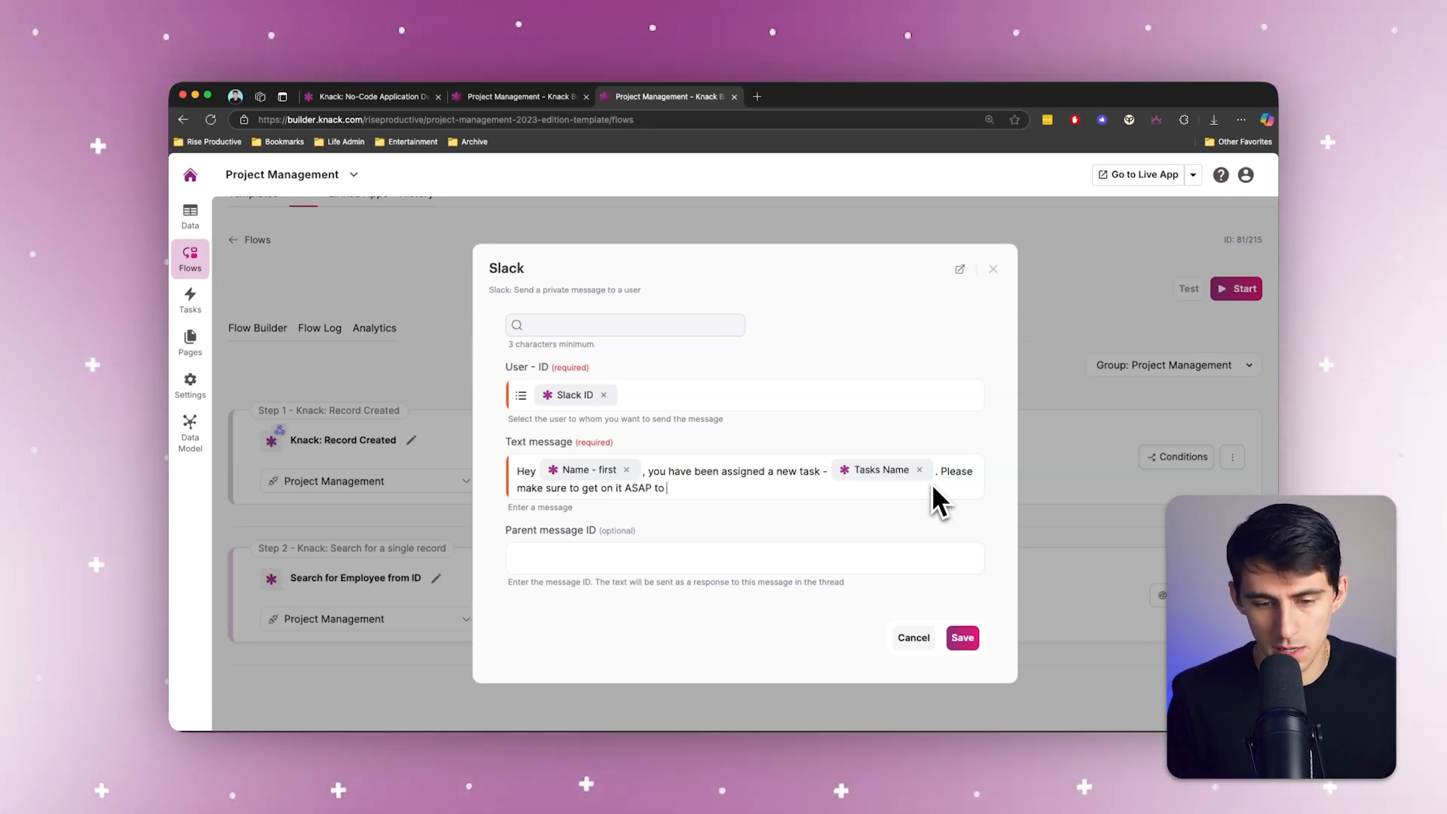
pyautogui.write('keep your w')
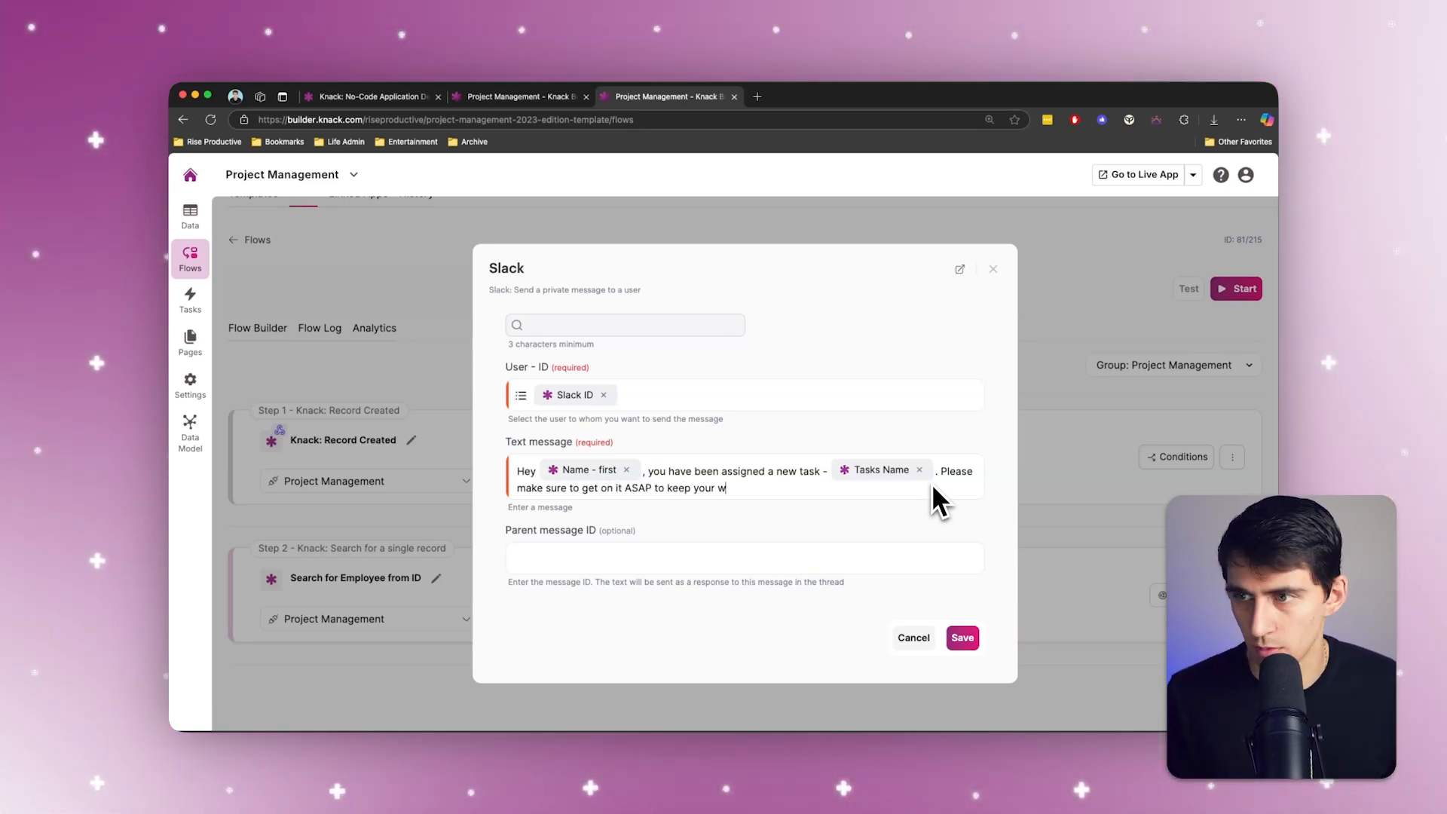
pyautogui.write('orkflows going ')
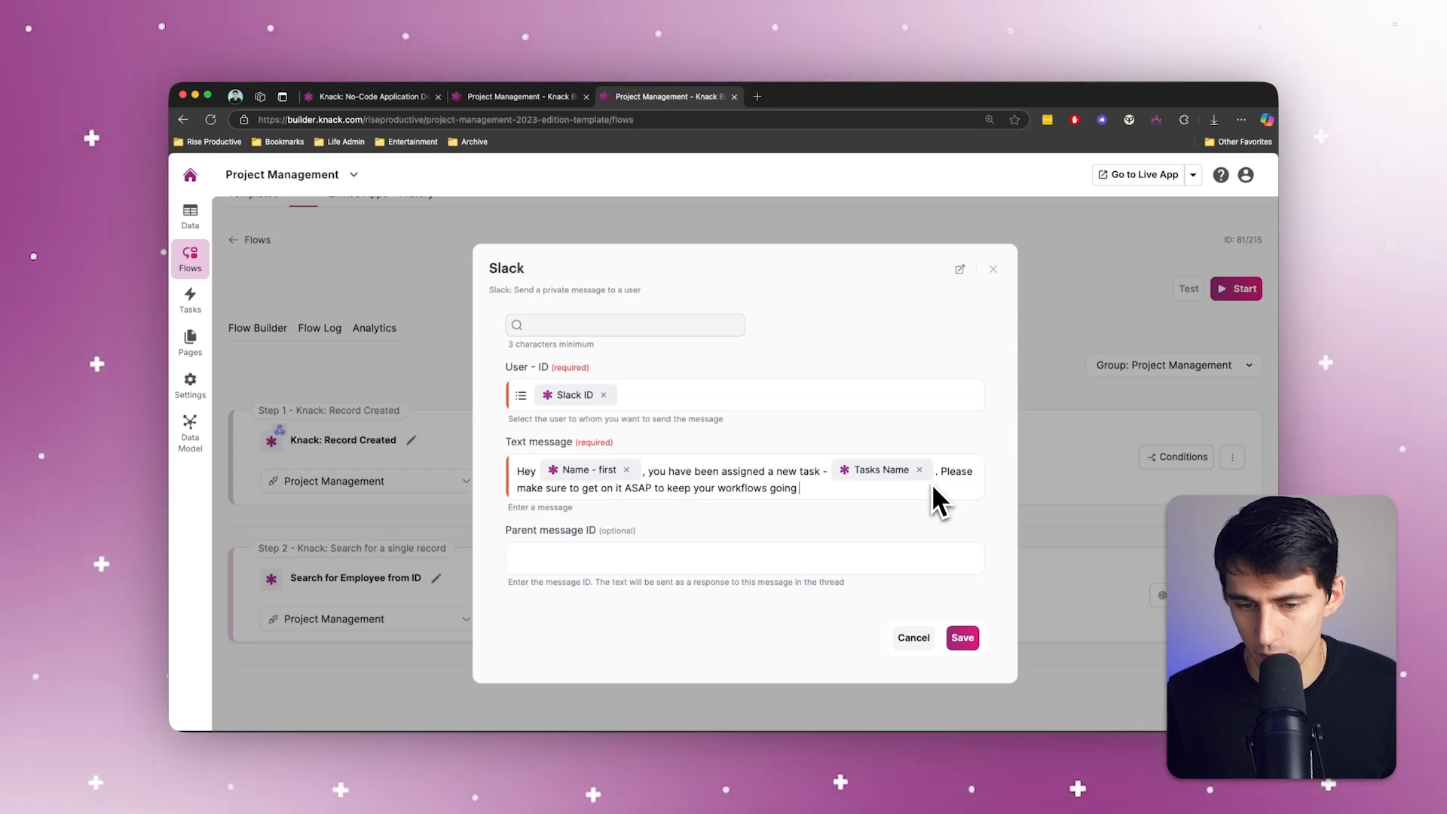
pyautogui.write('quickly!')
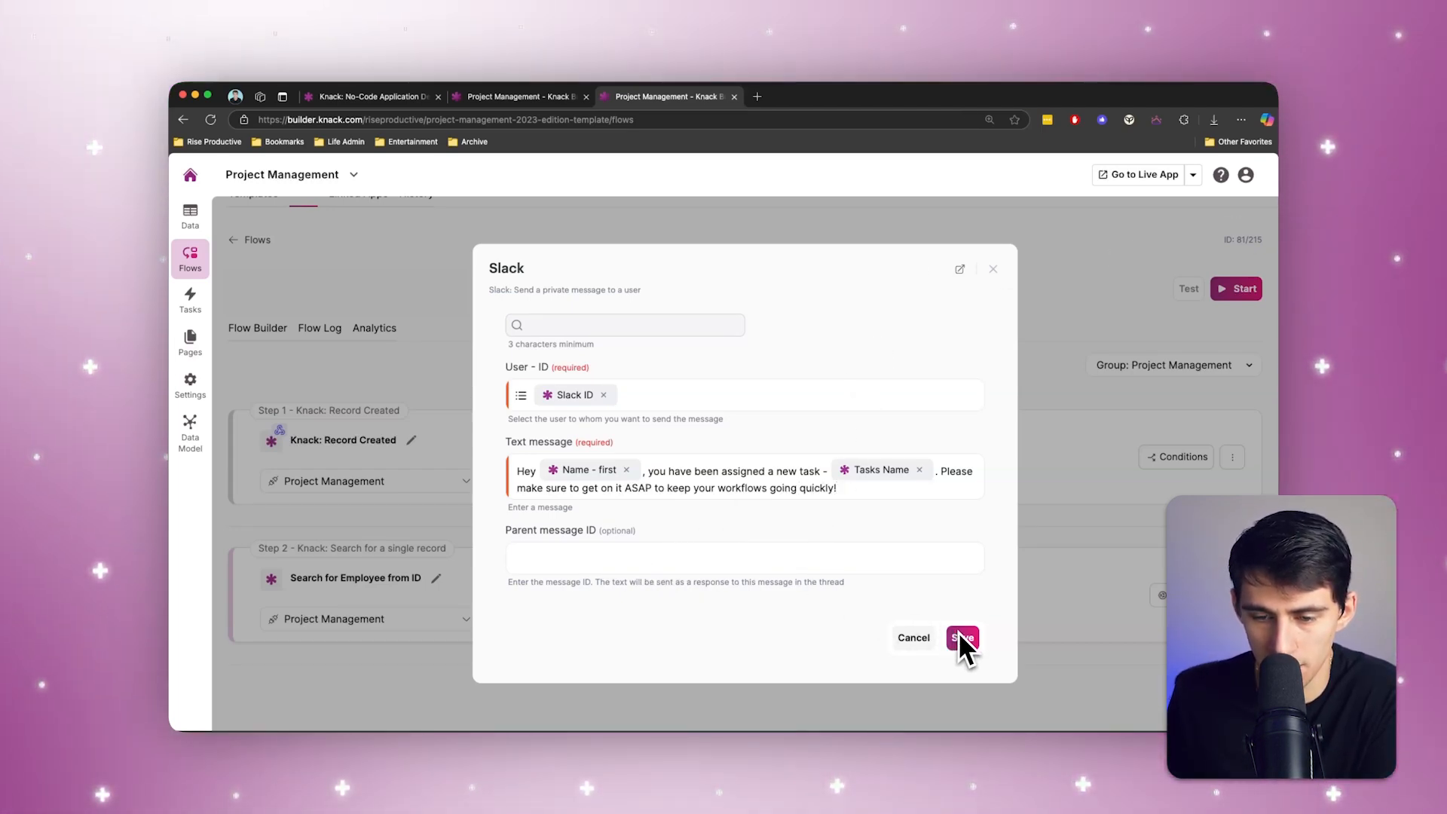
# Step: Add a new message line reading "Here are the instructions for the task:" followed by the Instructions value from the Record Created step
pyautogui.click(906, 492)
pyautogui.press('Return')
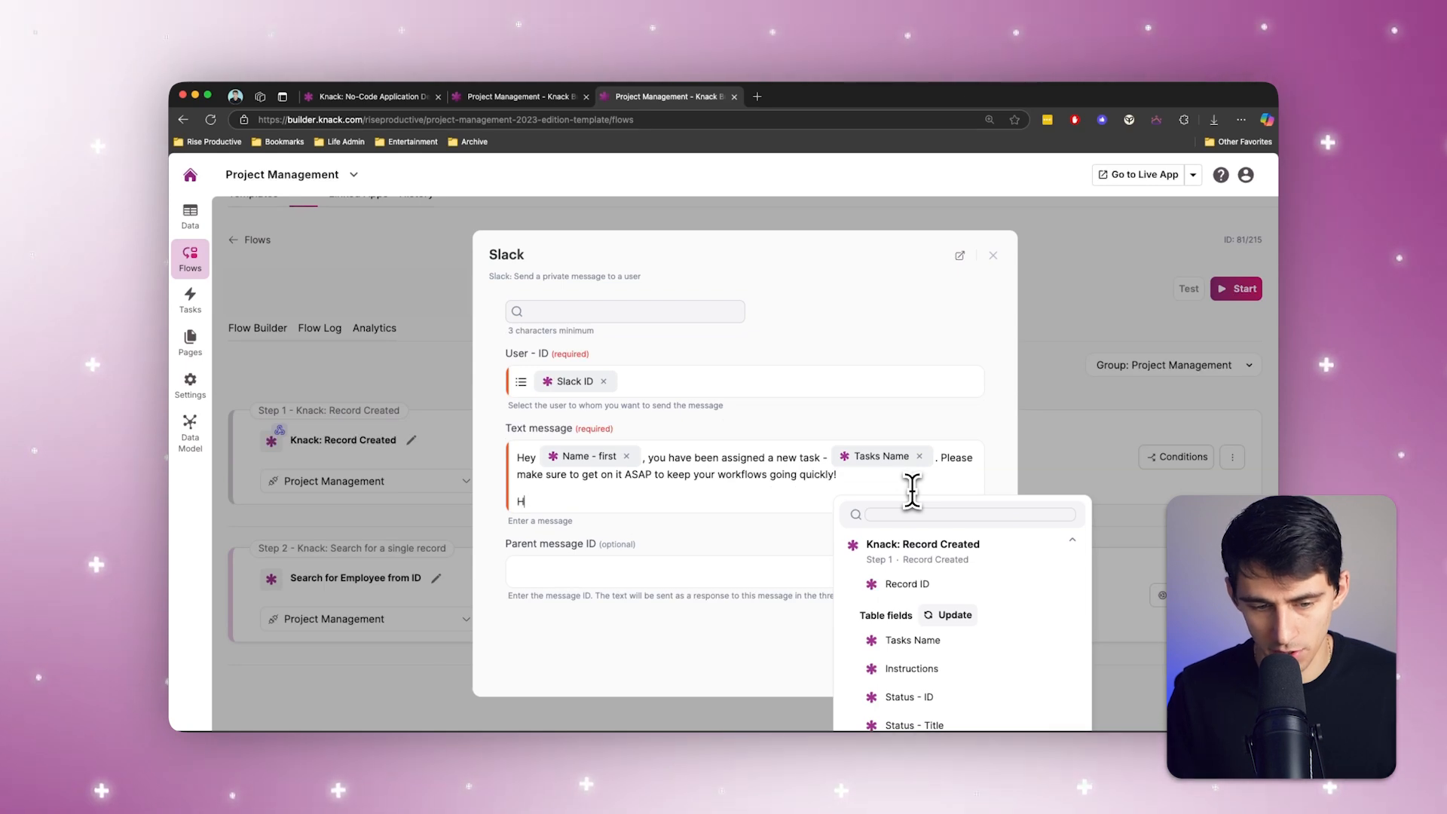
pyautogui.write('Here is a quick description of the task:')
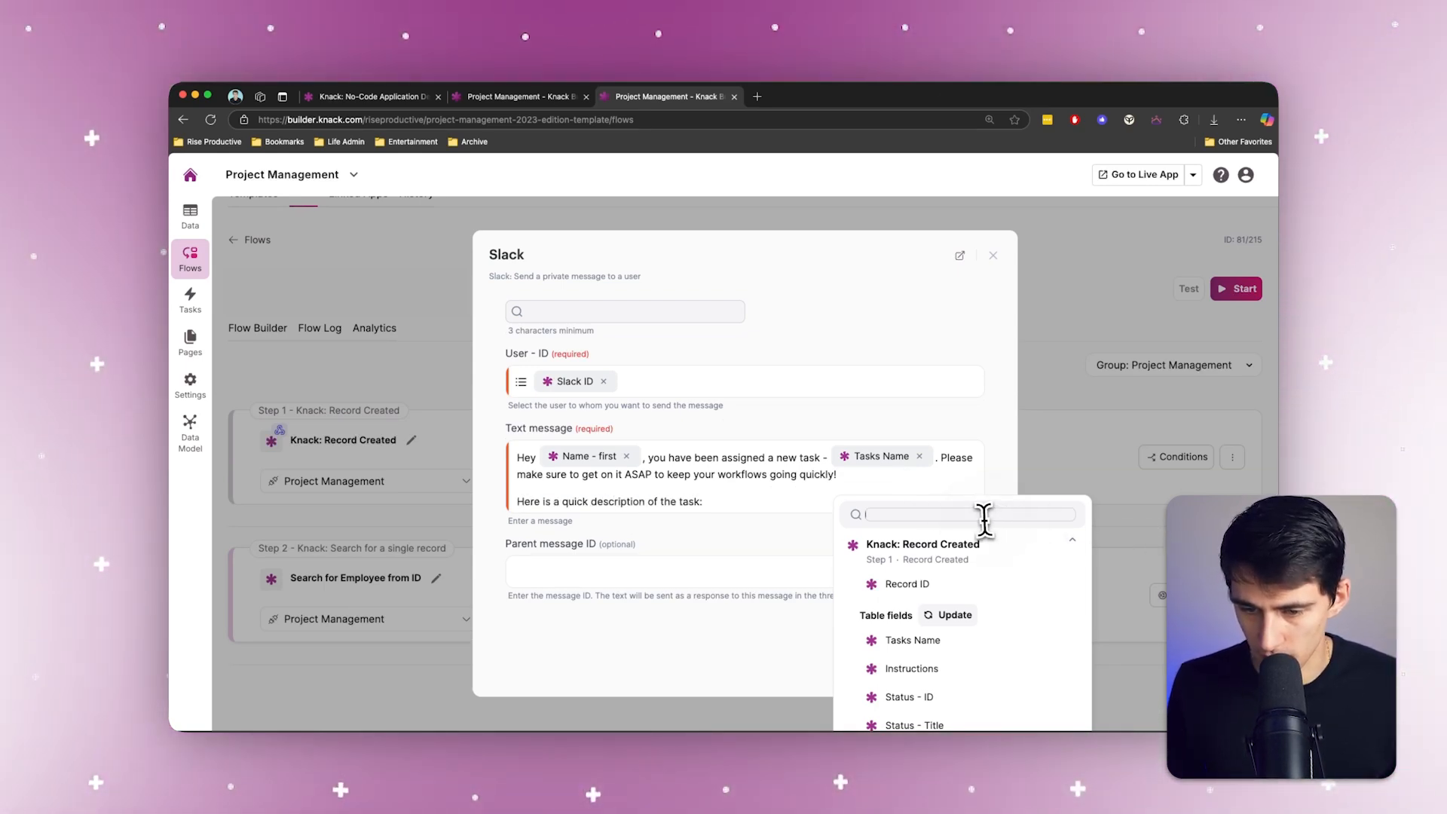
pyautogui.click(979, 516)
pyautogui.write('descr')
pyautogui.press('BackSpace')
pyautogui.press('BackSpace')
pyautogui.press('BackSpace')
pyautogui.press('BackSpace')
pyautogui.press('BackSpace')
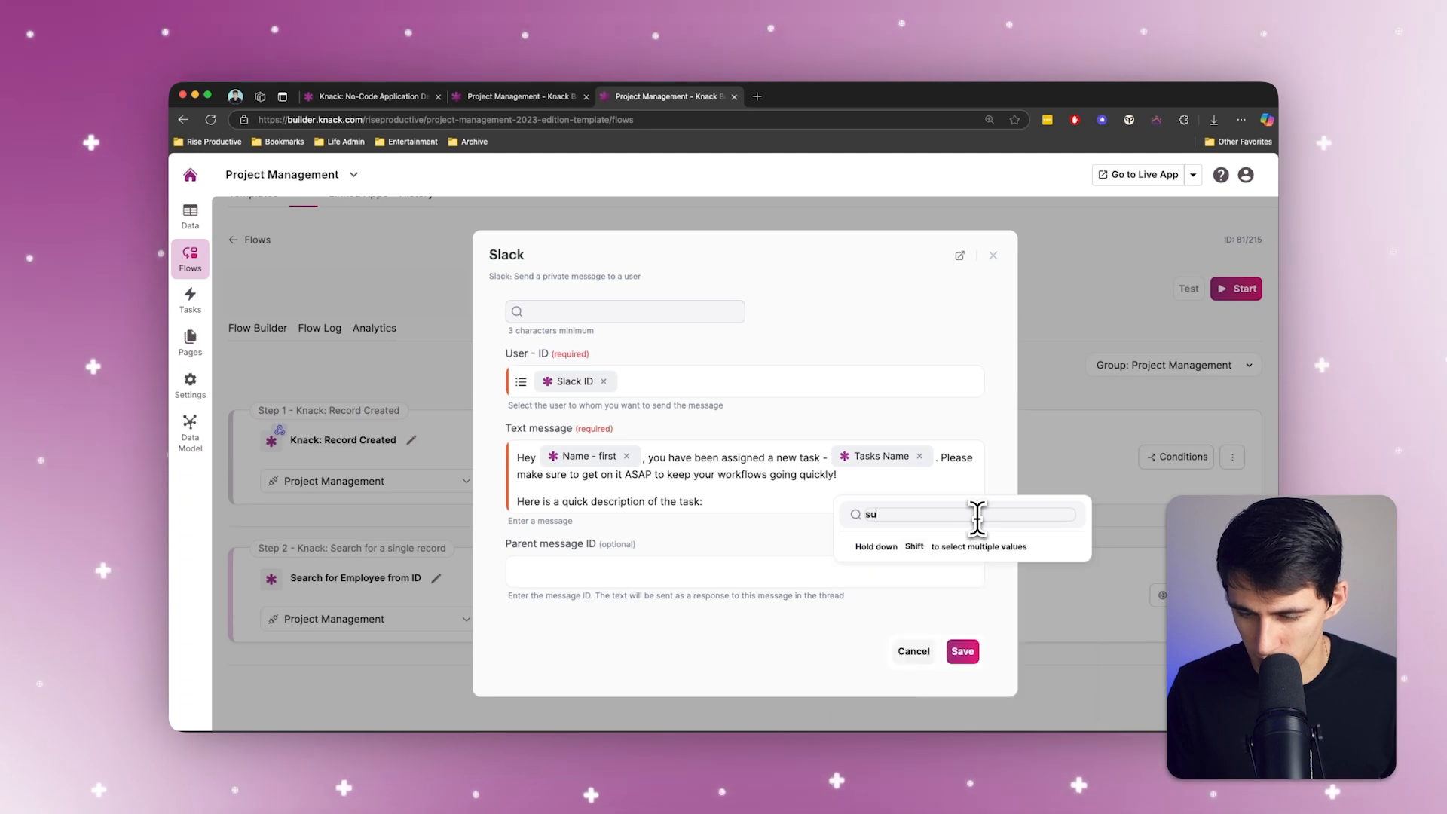
pyautogui.click(926, 668)
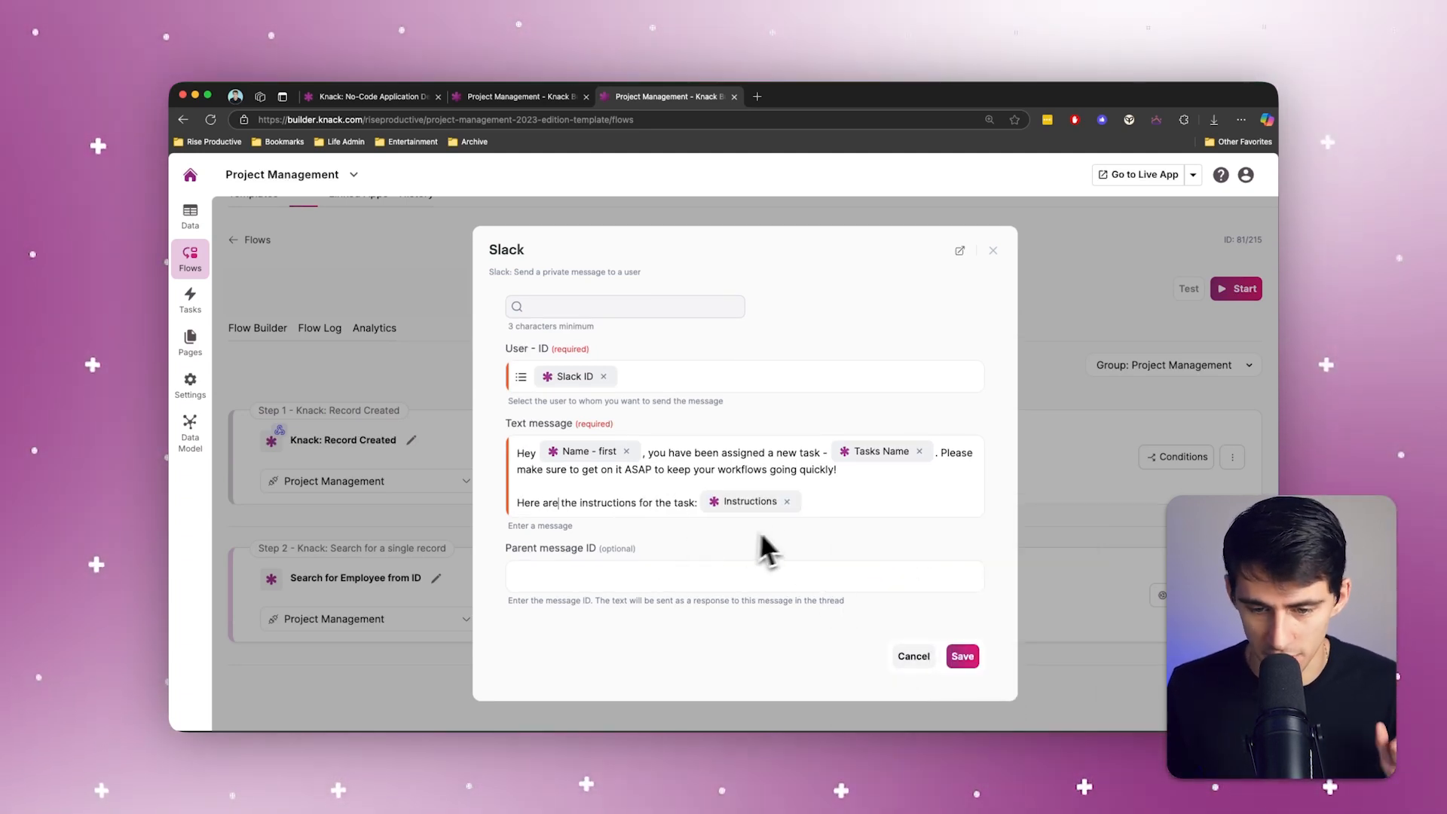
# Step: Save the Slack message settings and start the flow, continuing to its results log
pyautogui.click(931, 545)
pyautogui.click(963, 656)
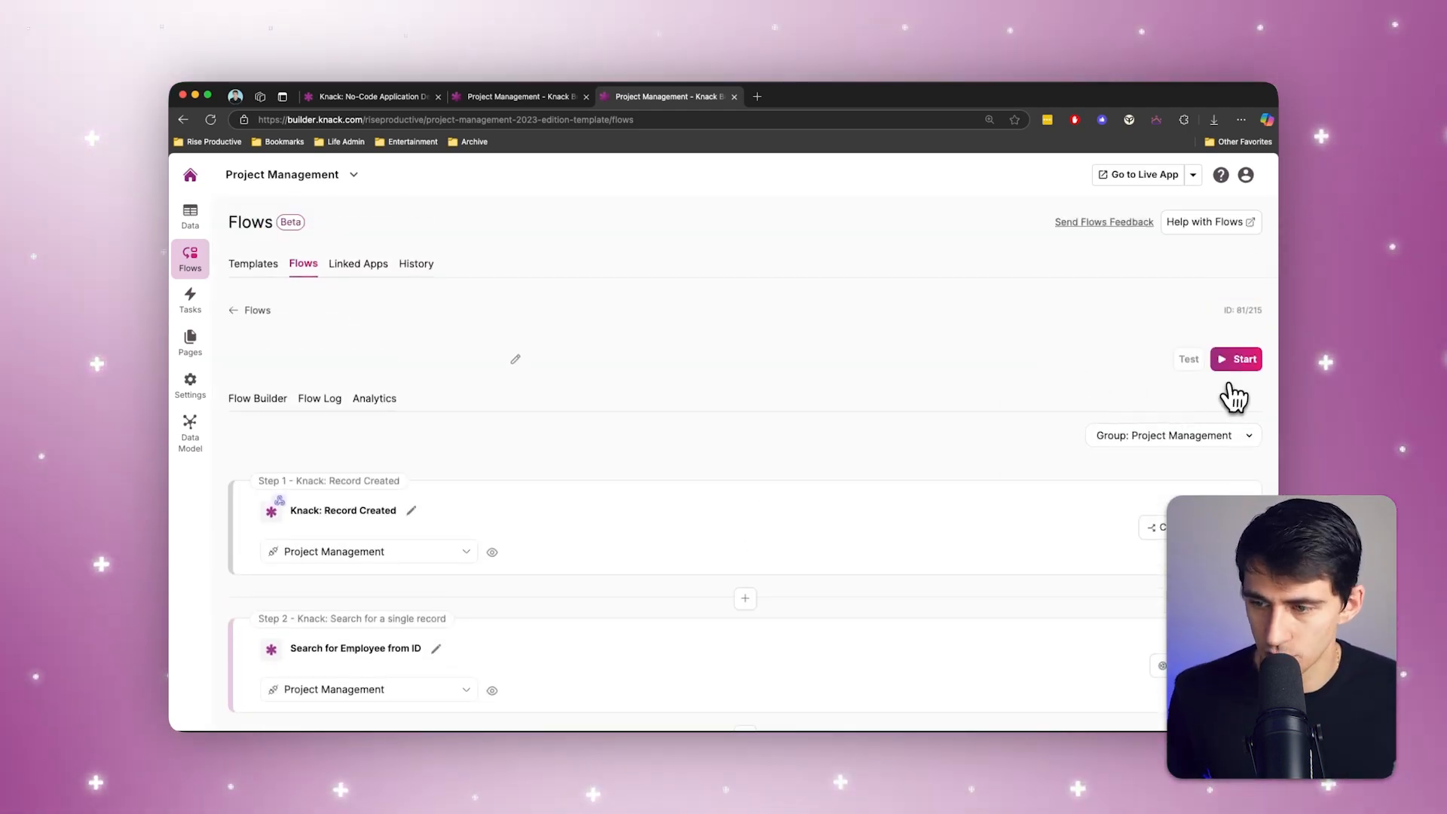
pyautogui.click(1236, 359)
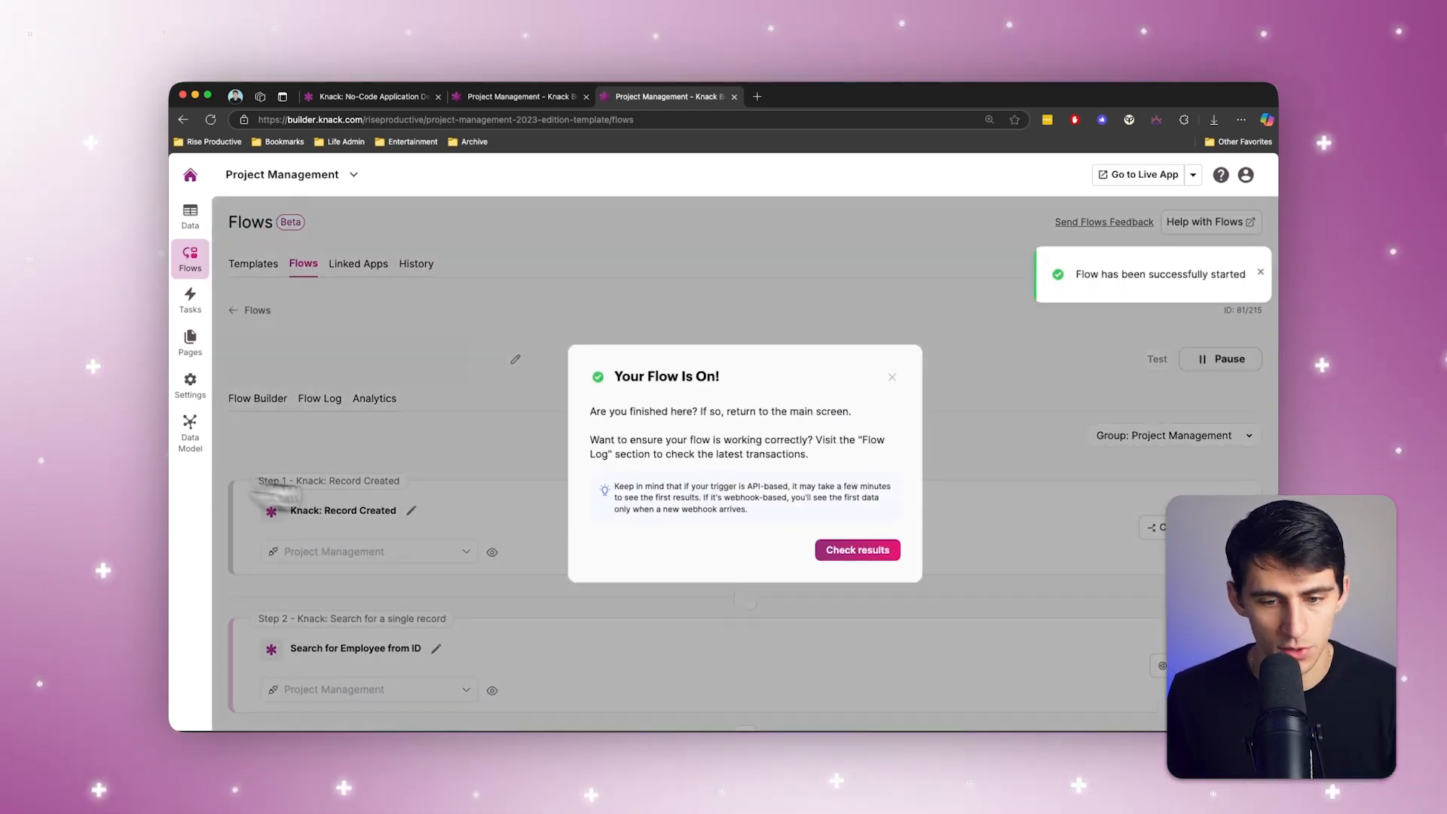
pyautogui.click(858, 549)
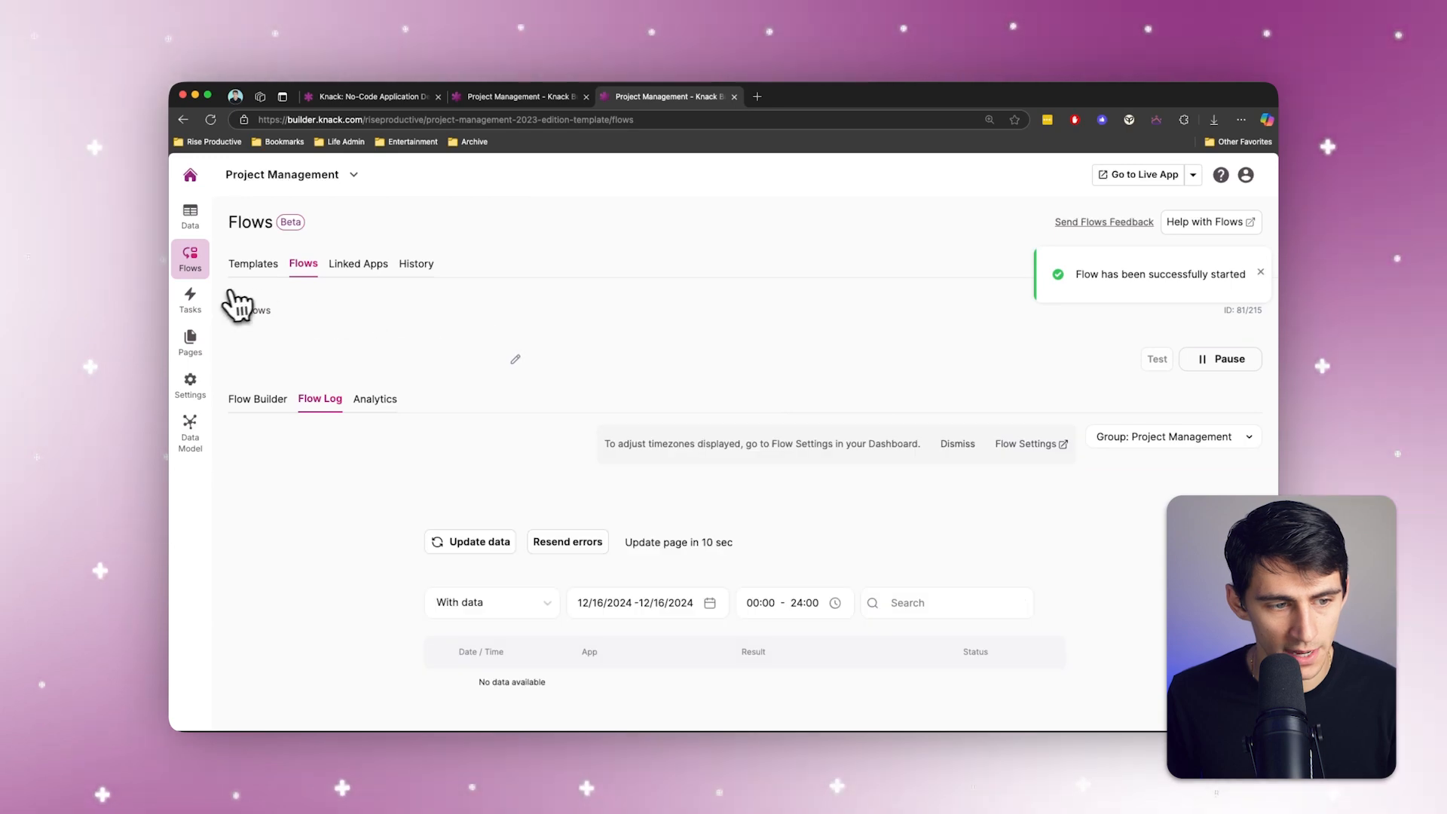
# Step: Start a new record in the Tasks table with the task name Create New Brand Kit
pyautogui.click(205, 302)
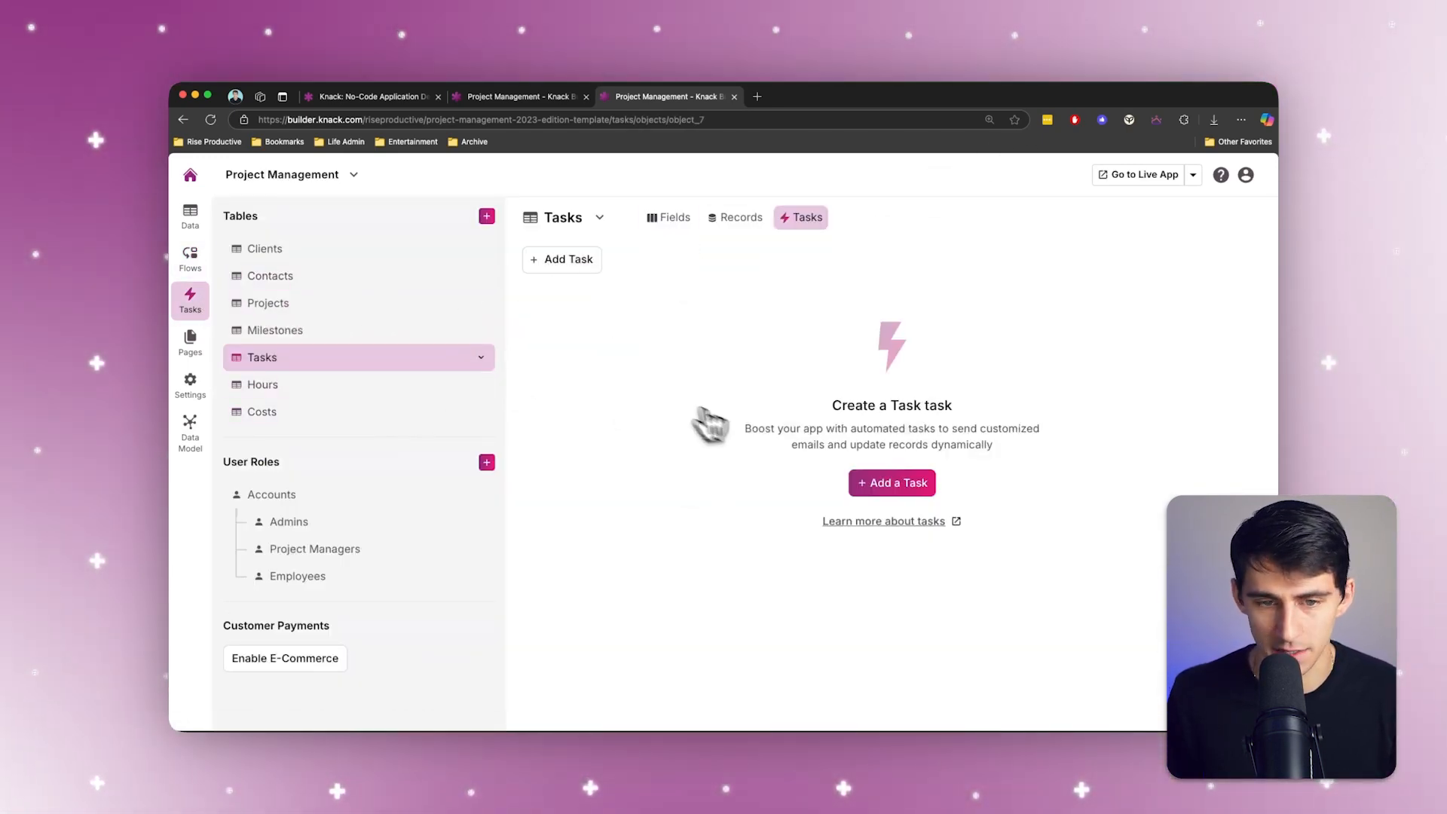
pyautogui.click(729, 218)
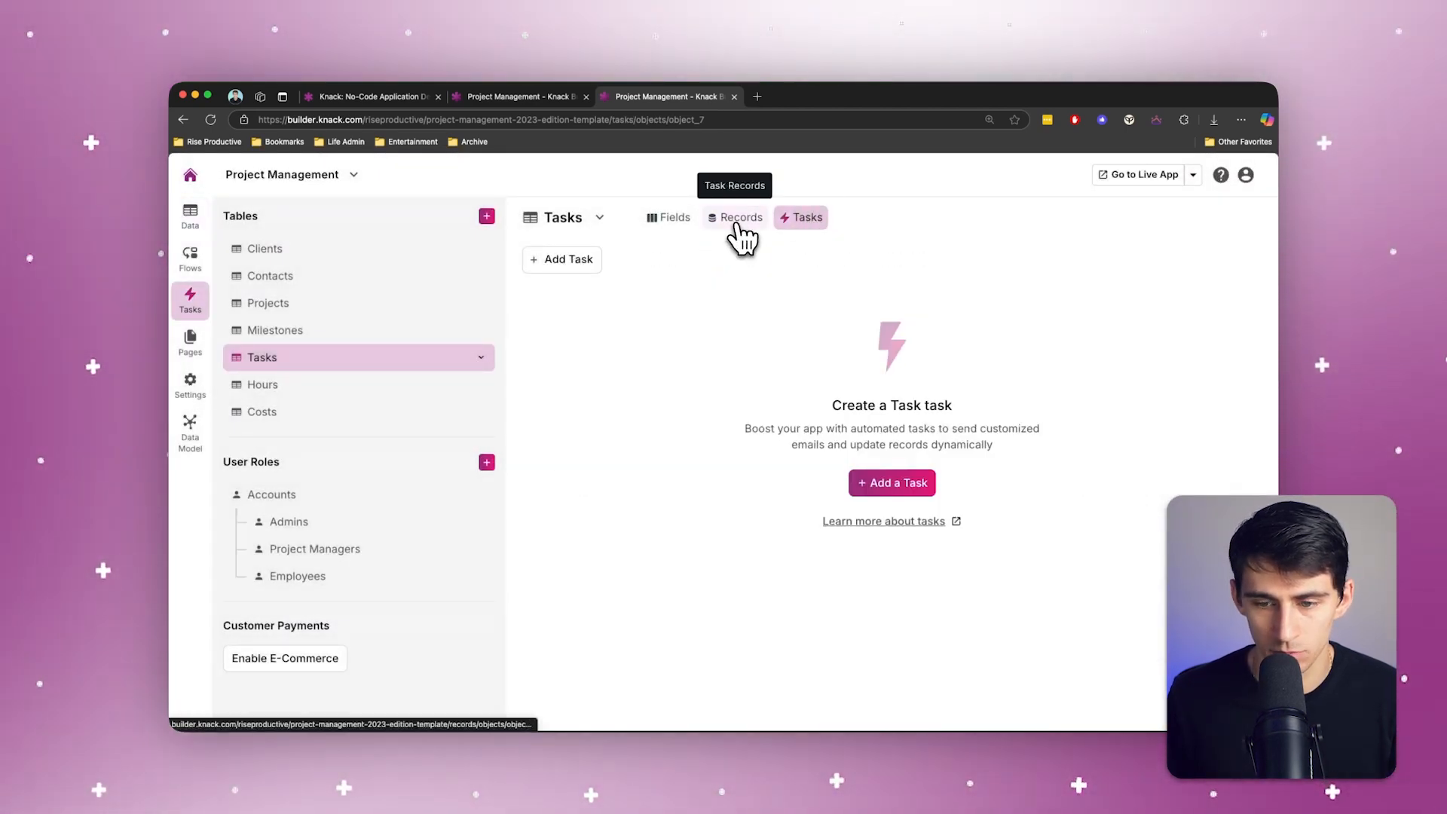
pyautogui.click(919, 490)
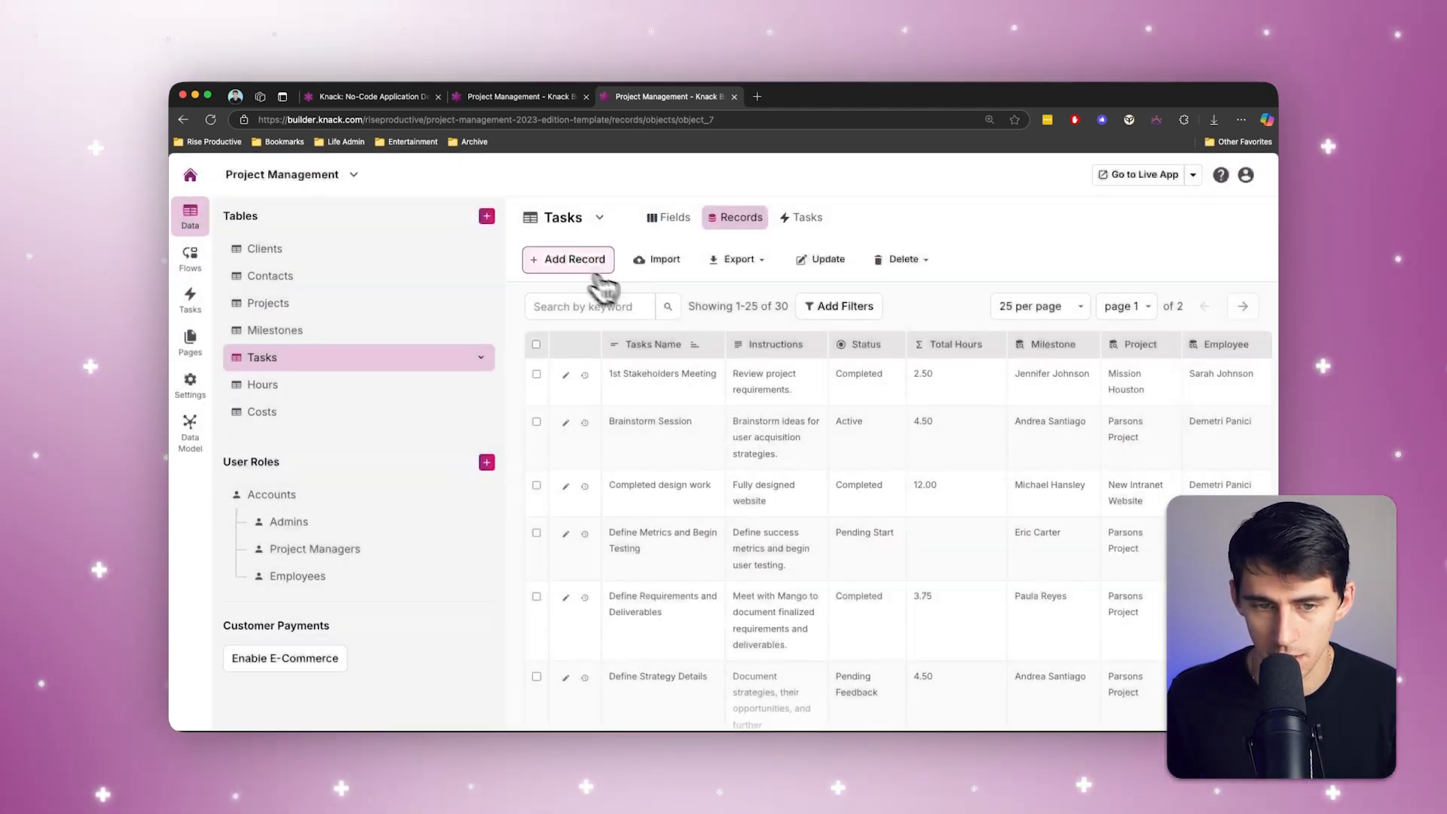
pyautogui.click(591, 258)
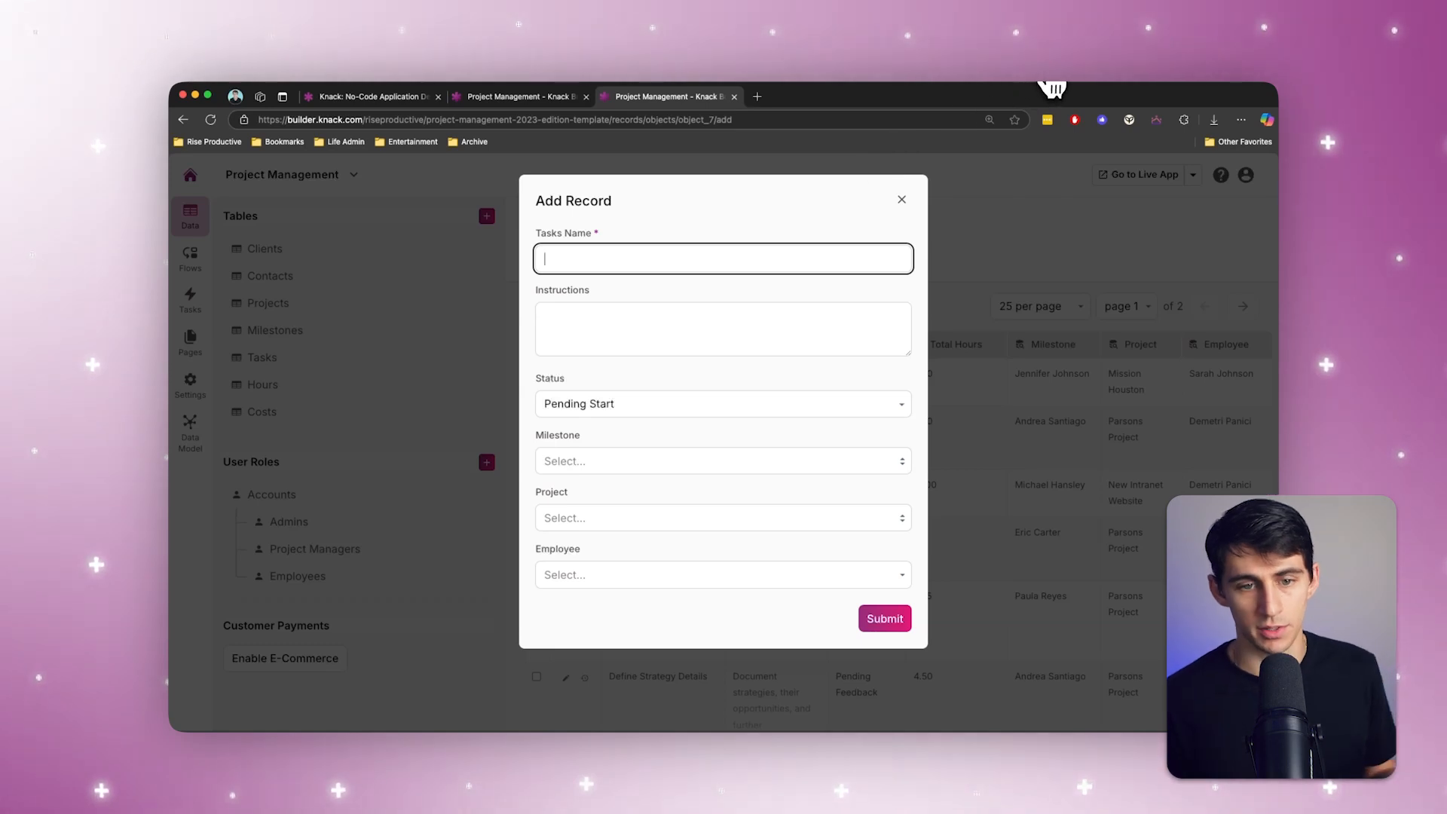
pyautogui.write('C')
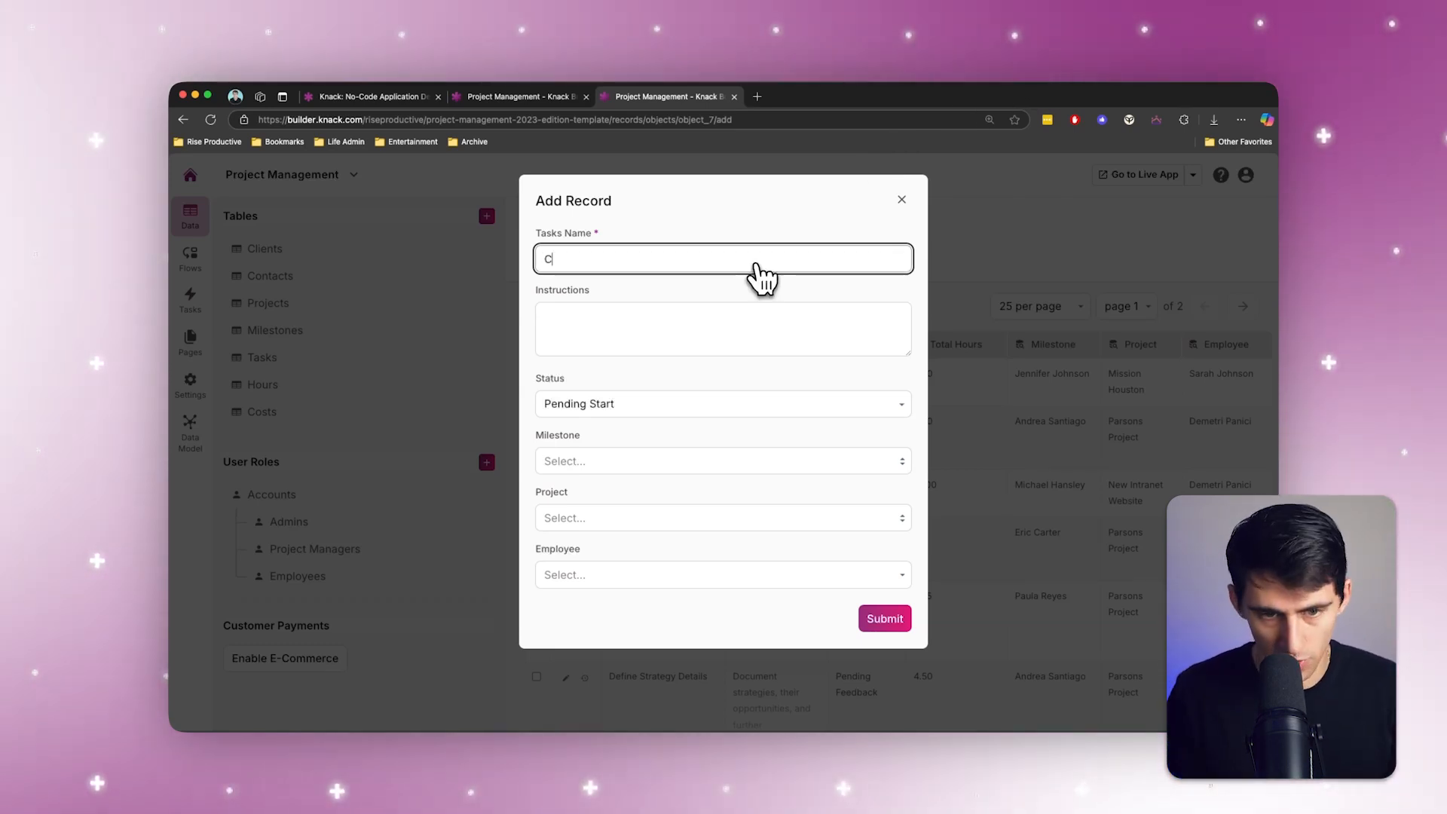
pyautogui.write('reate New Brand Kit')
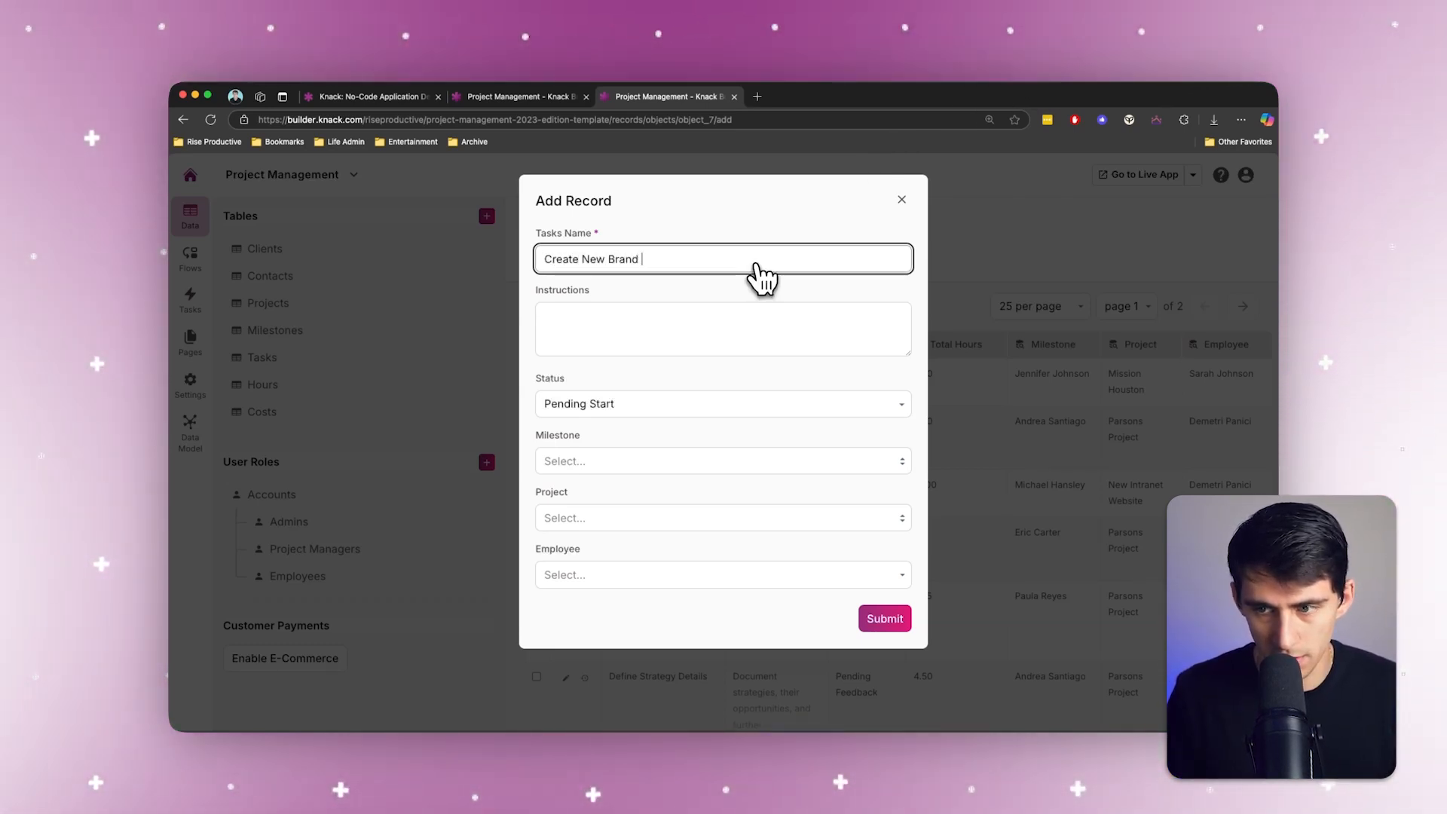
# Step: Enter the task's instructions as "For the client please make sure you create a new brand kit for their color scheme, logo, and website banner."
pyautogui.press('Tab')
pyautogui.write('F')
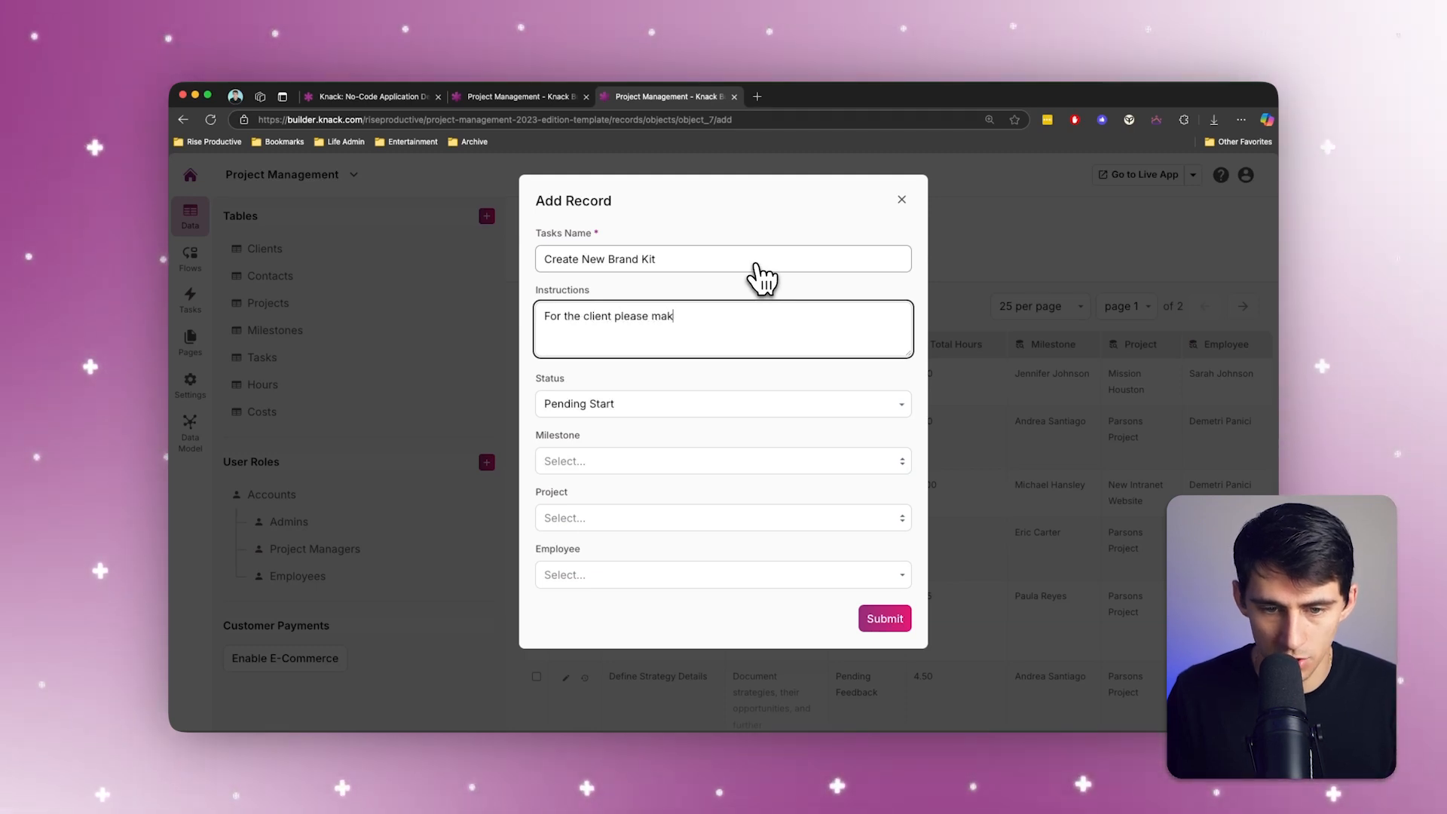
pyautogui.write('e ')
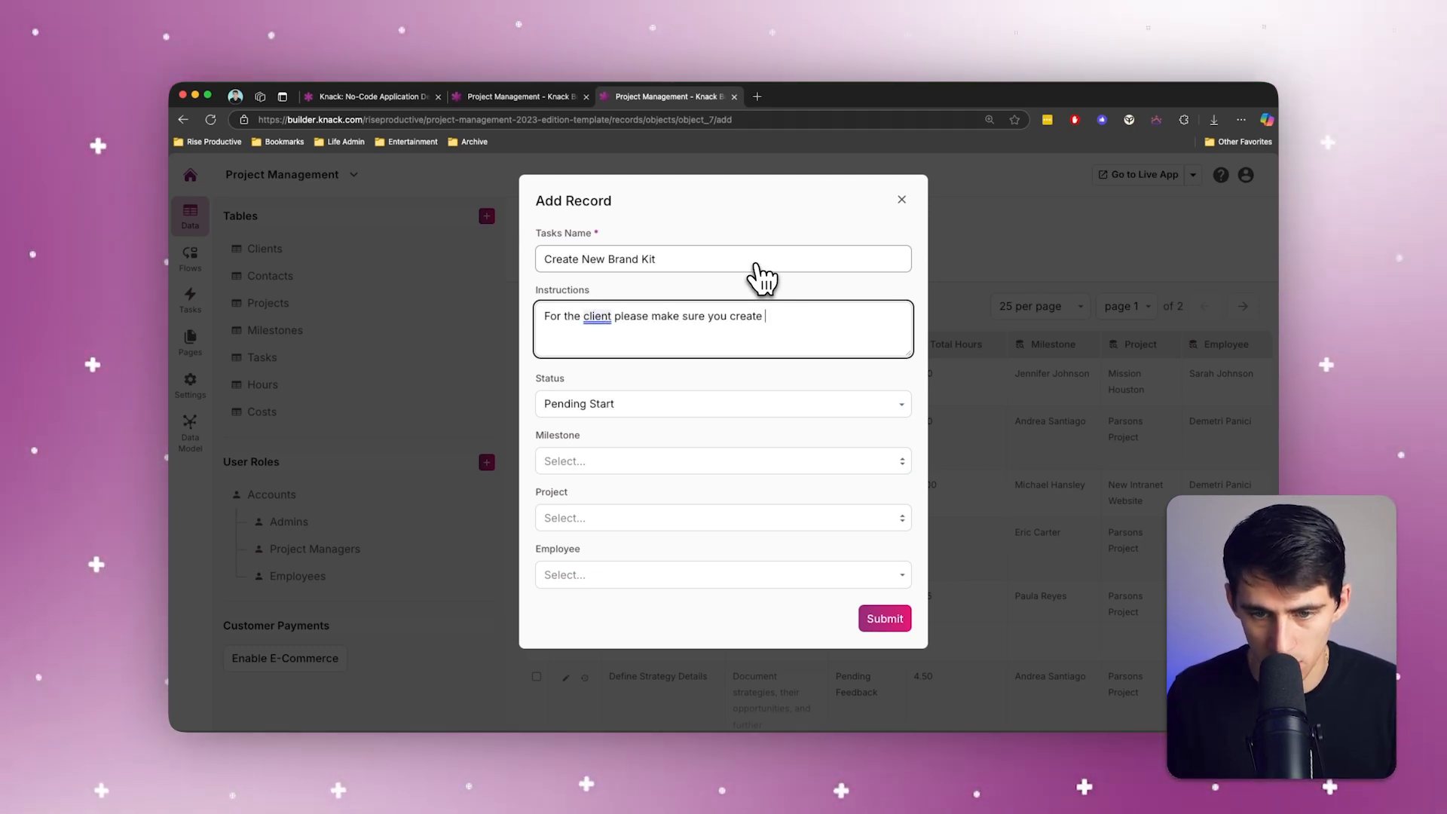
pyautogui.write('a new brand kit for their color scheme, logo, and')
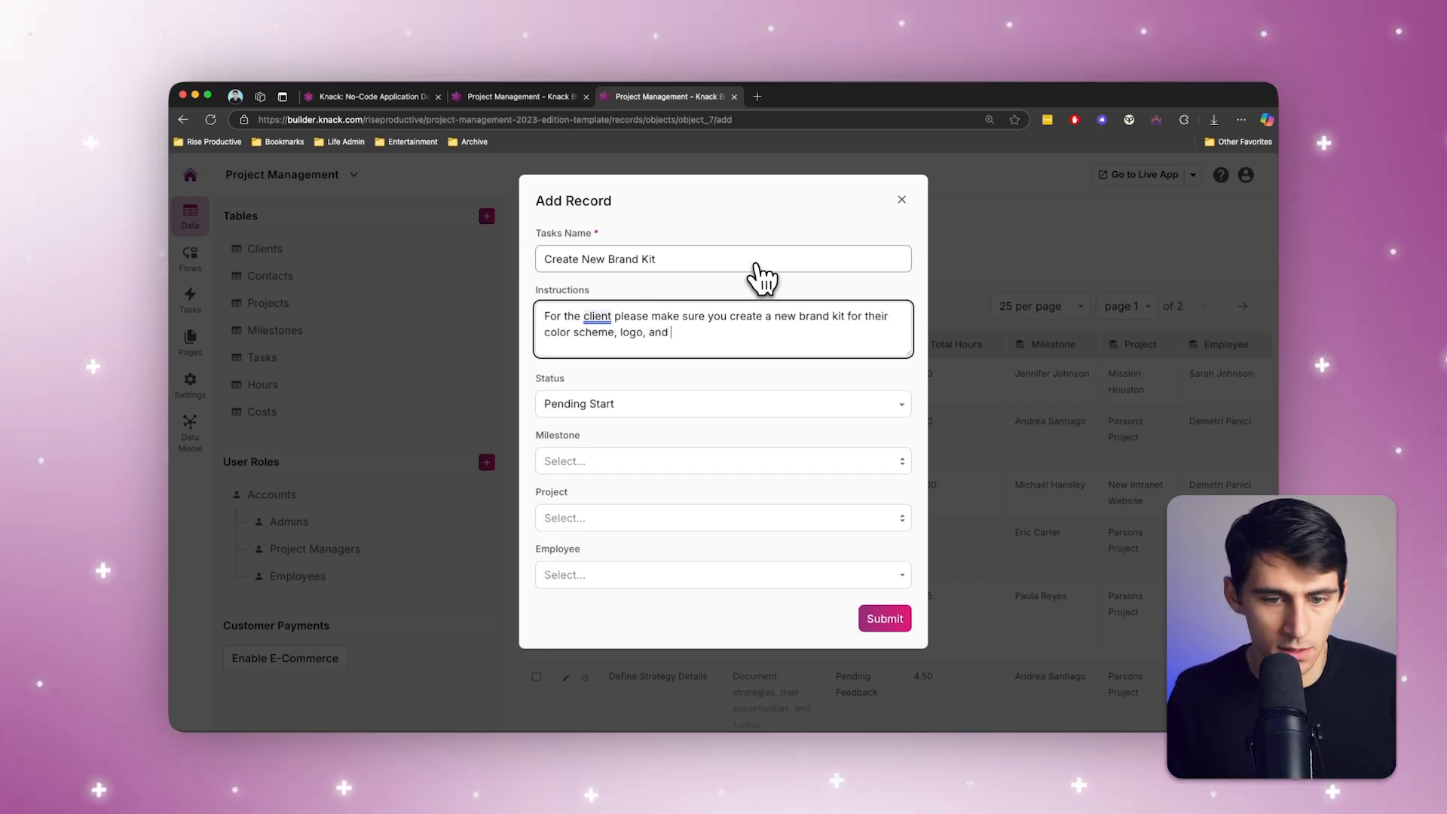
pyautogui.write('banner.')
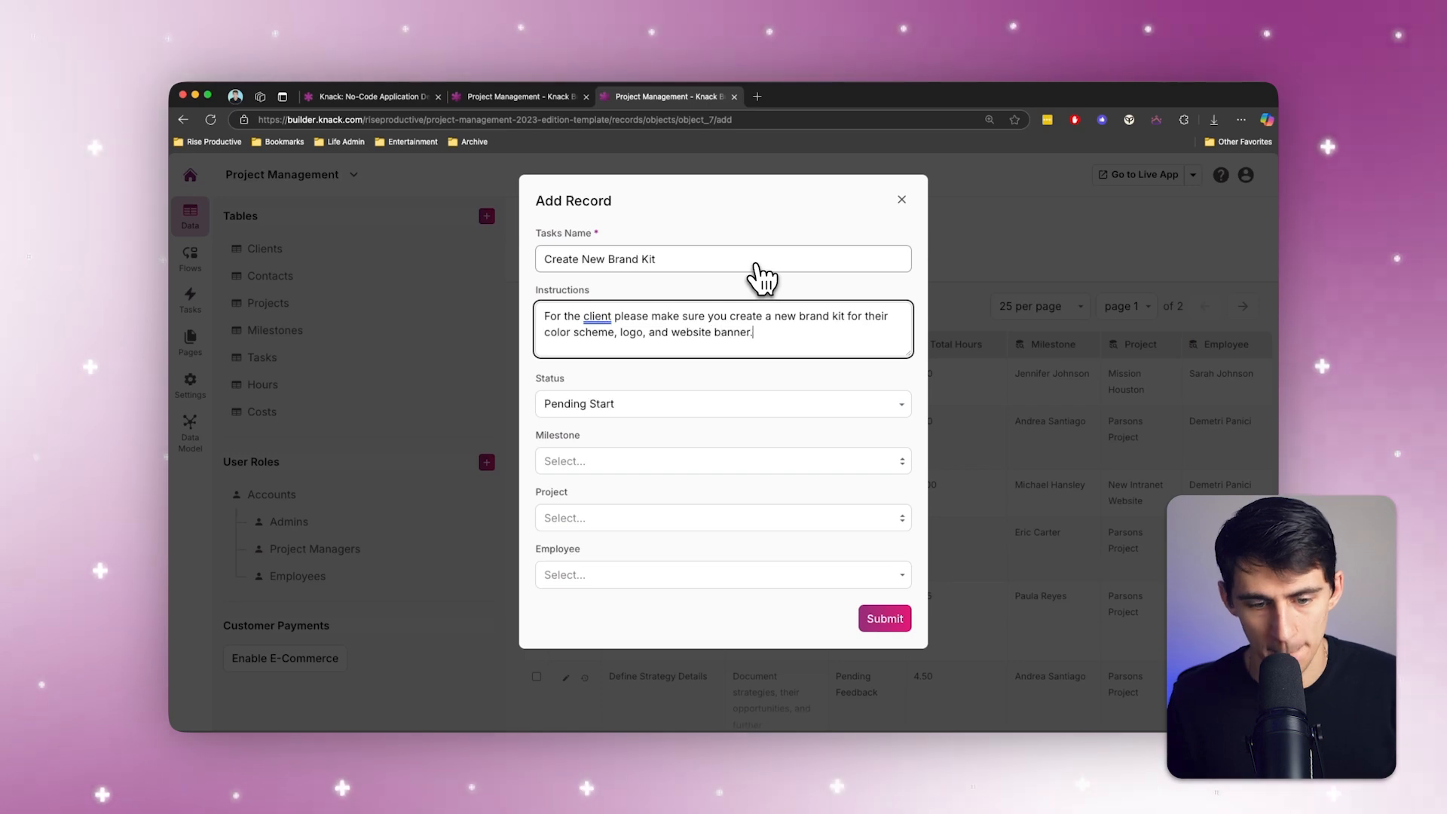
# Step: Assign the Create New Brand Kit record to the first employee offered and submit it
pyautogui.click(683, 556)
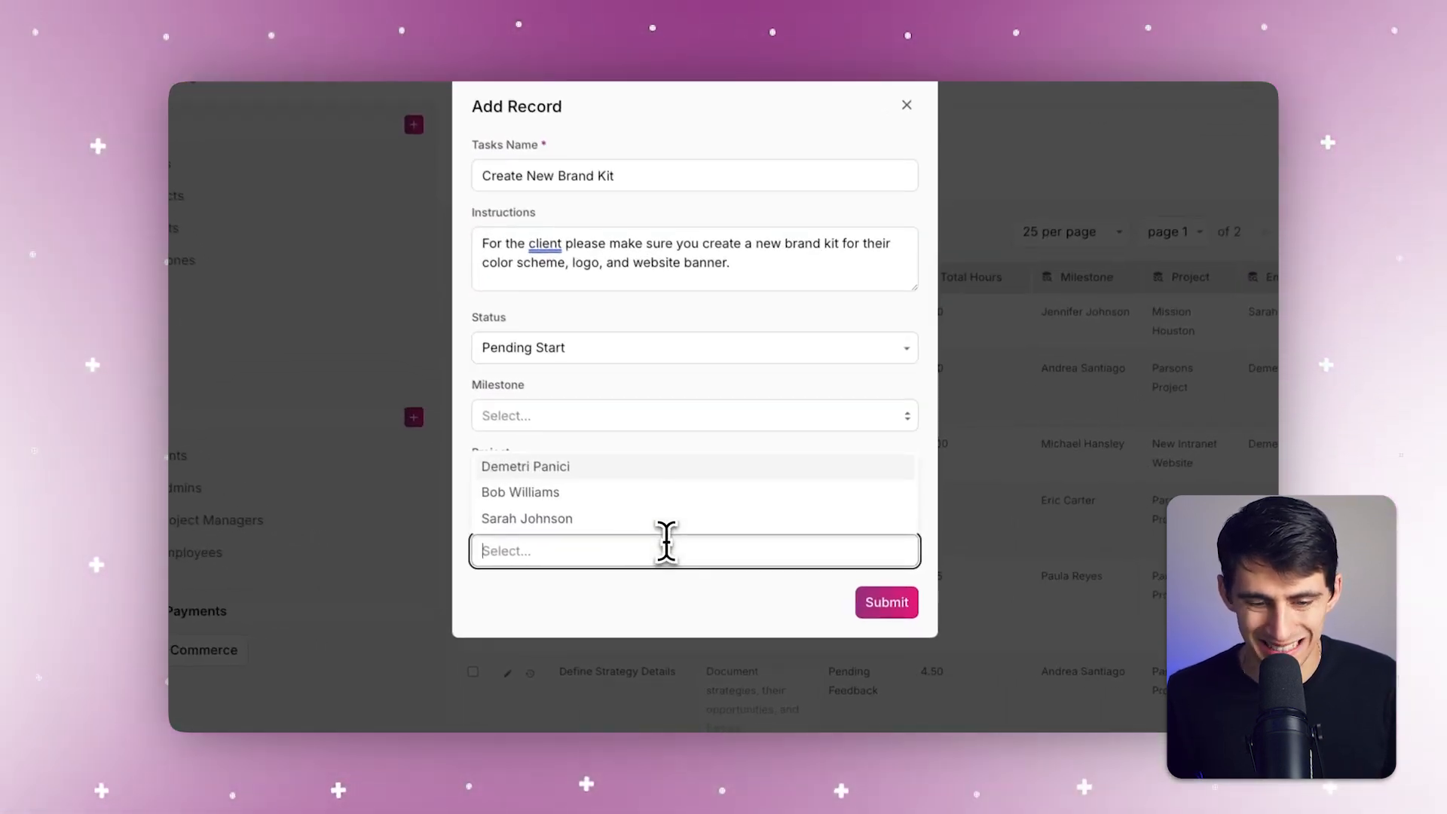
pyautogui.click(580, 494)
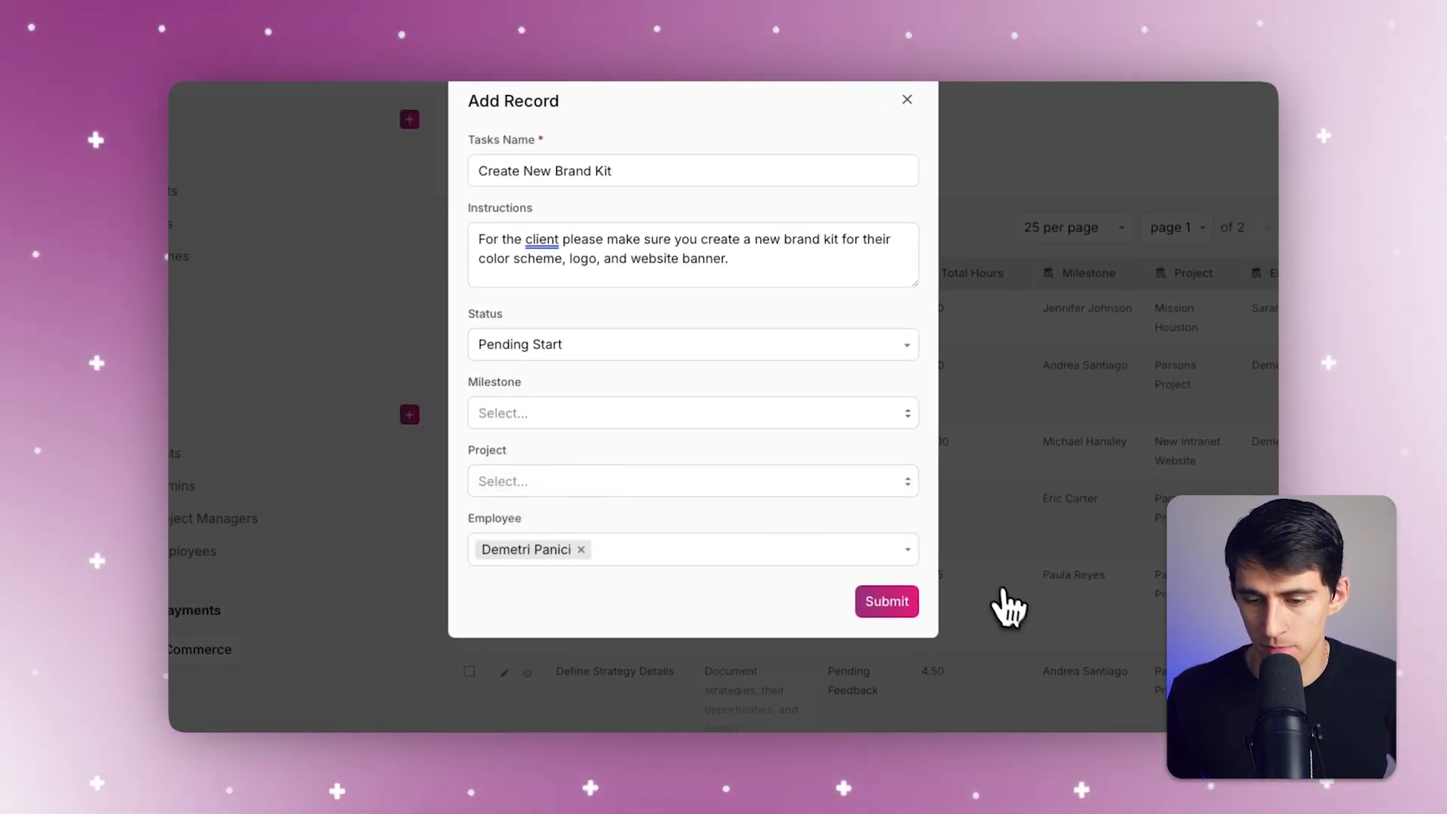
pyautogui.click(897, 607)
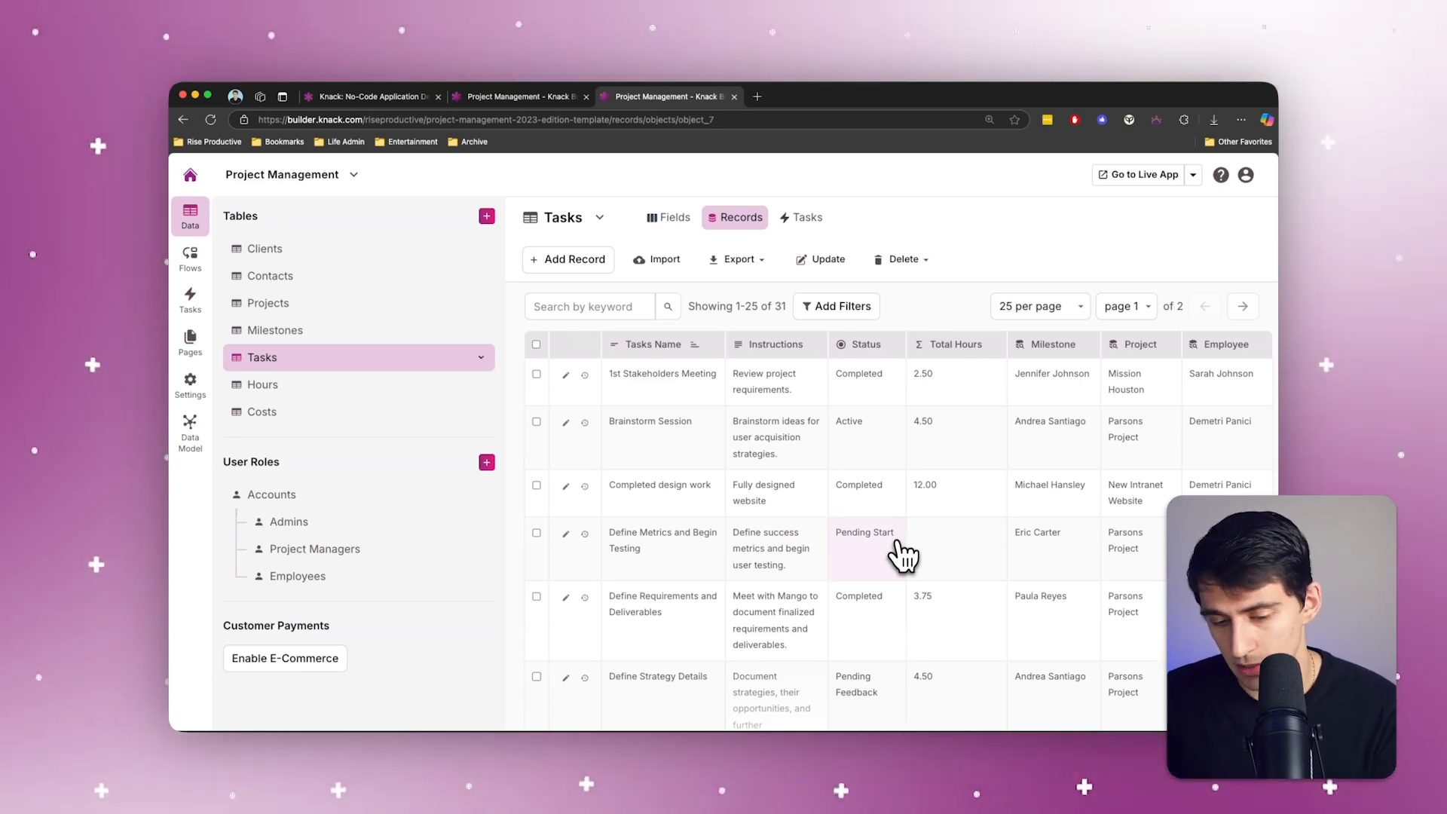
# Step: Switch to Slack, search for "knack", open the Knack App conversation and review its latest task assignment message
pyautogui.click(872, 715)
pyautogui.click(727, 102)
pyautogui.write('knack')
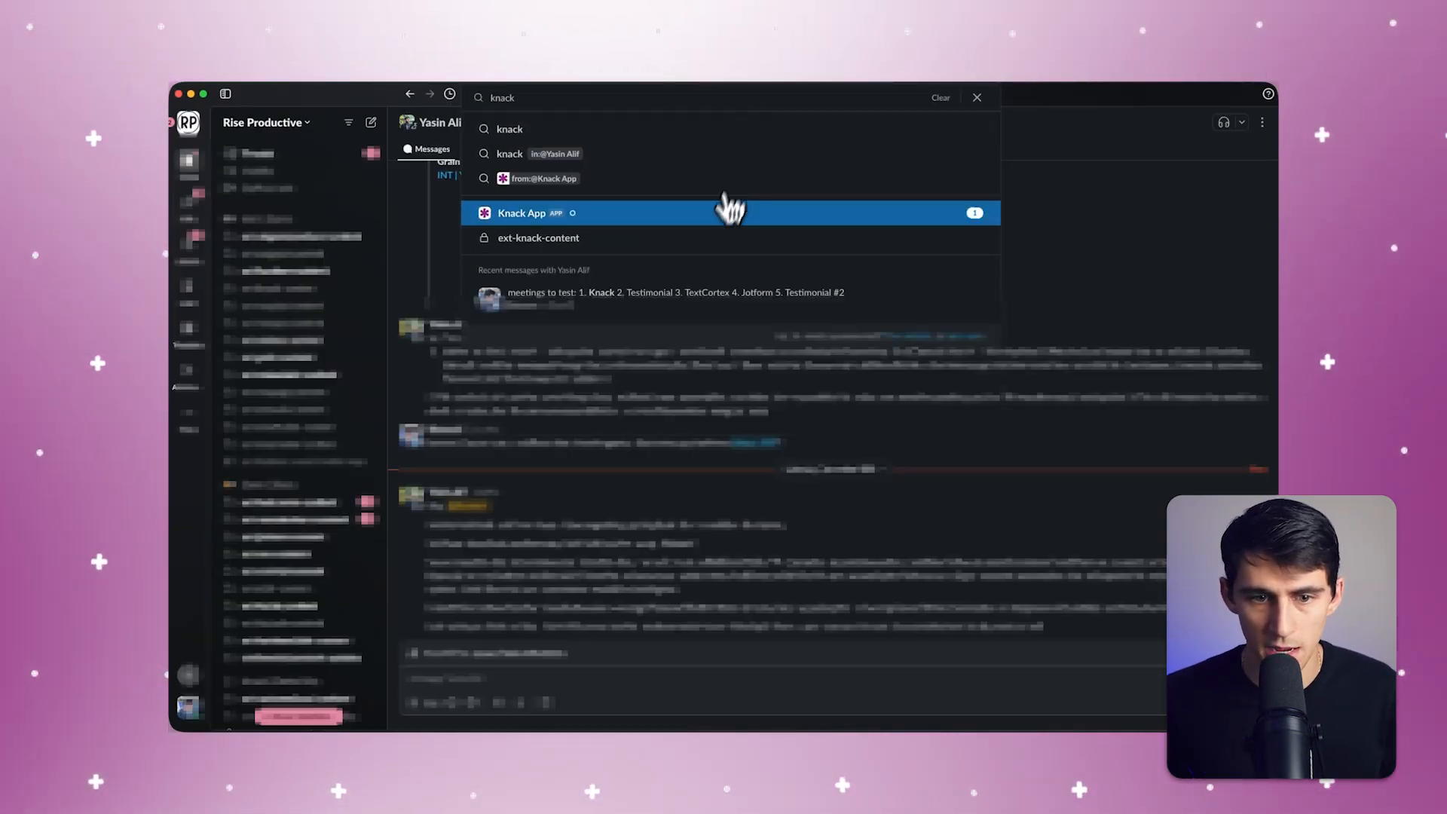
pyautogui.click(725, 205)
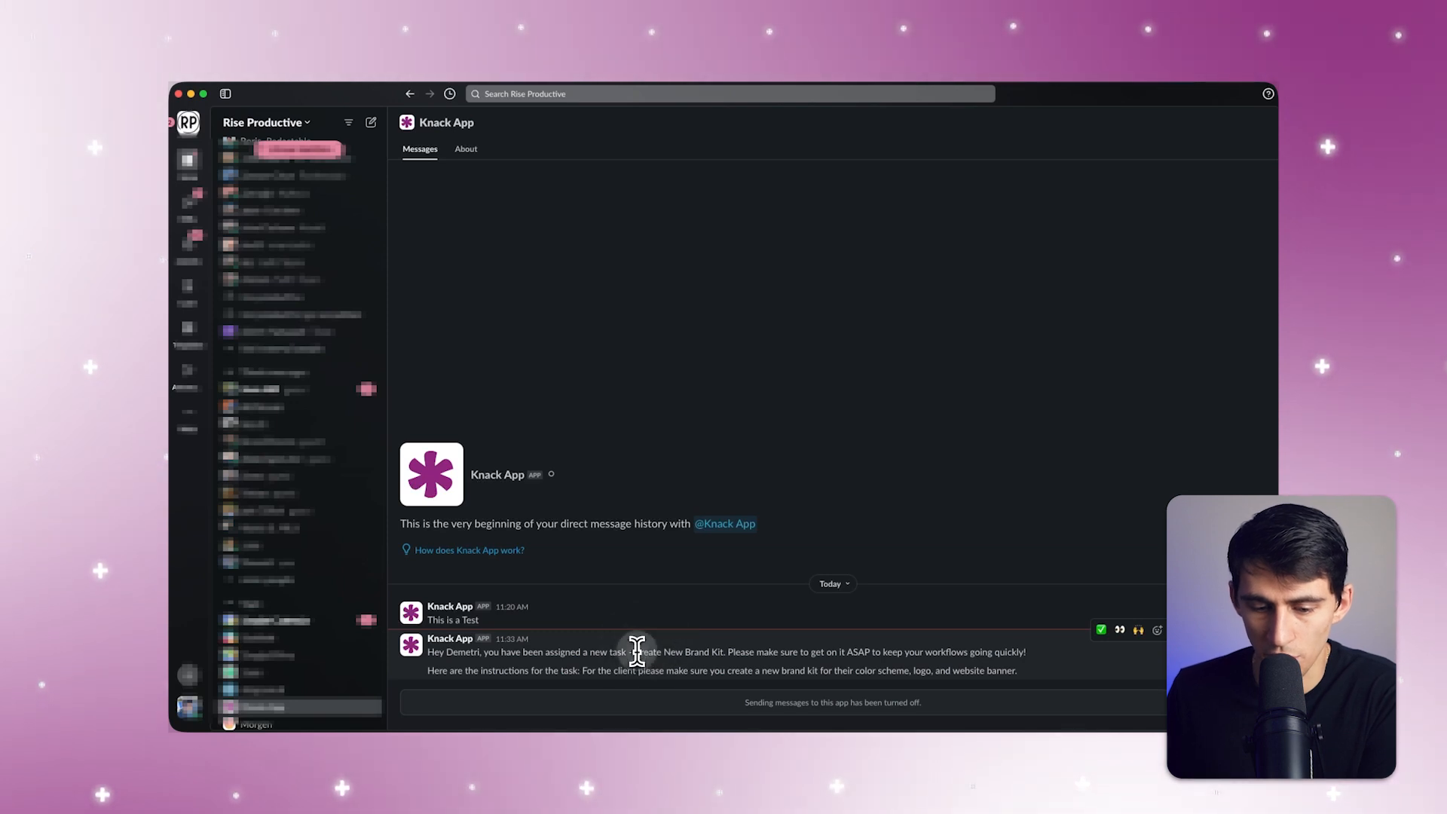
pyautogui.moveTo(635, 651); pyautogui.dragTo(723, 652)
pyautogui.click(757, 653)
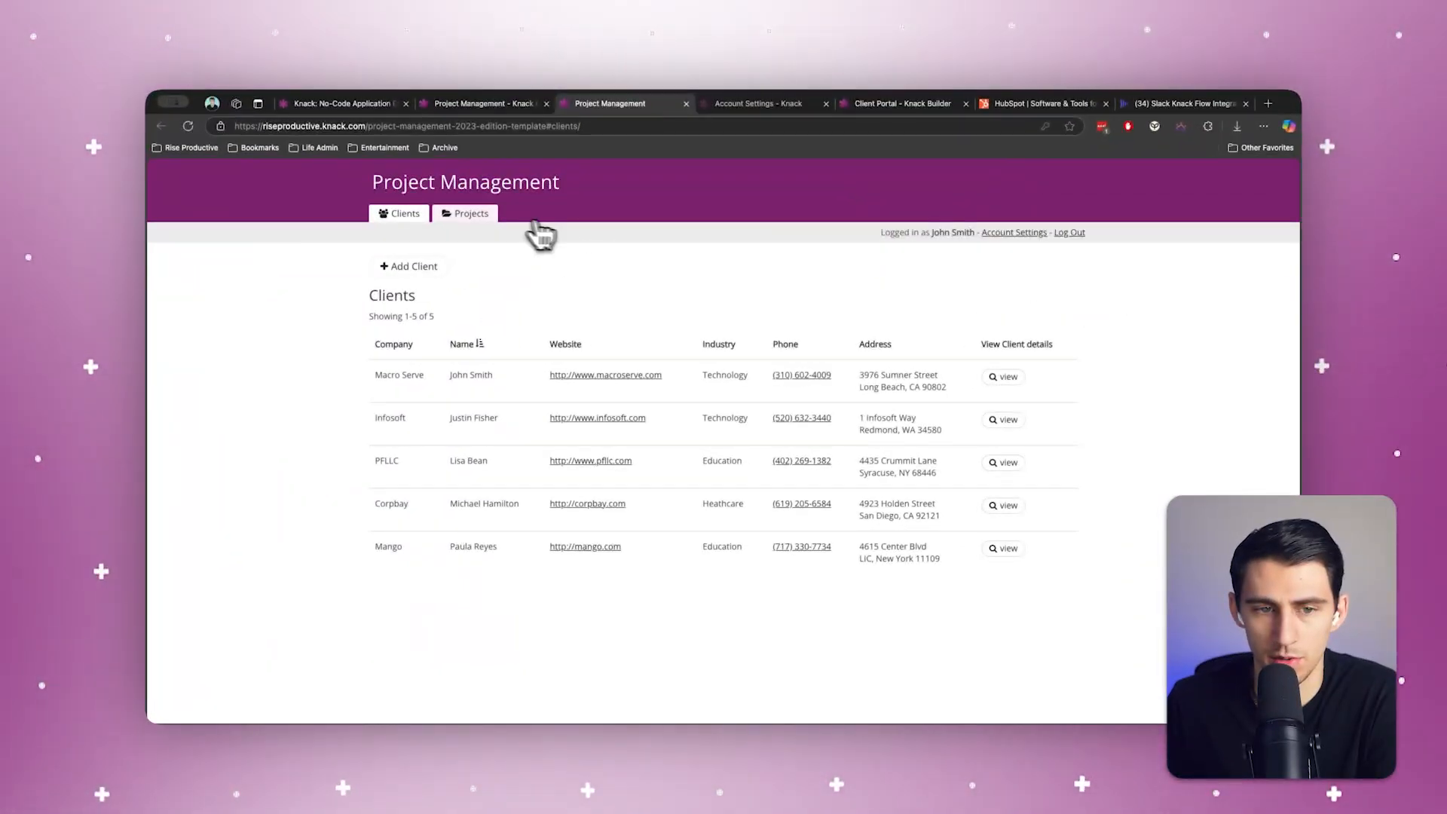
# Step: Switch to the live Project Management app and open the Ad Campaign project's tasks page with its Add Task form
pyautogui.click(534, 223)
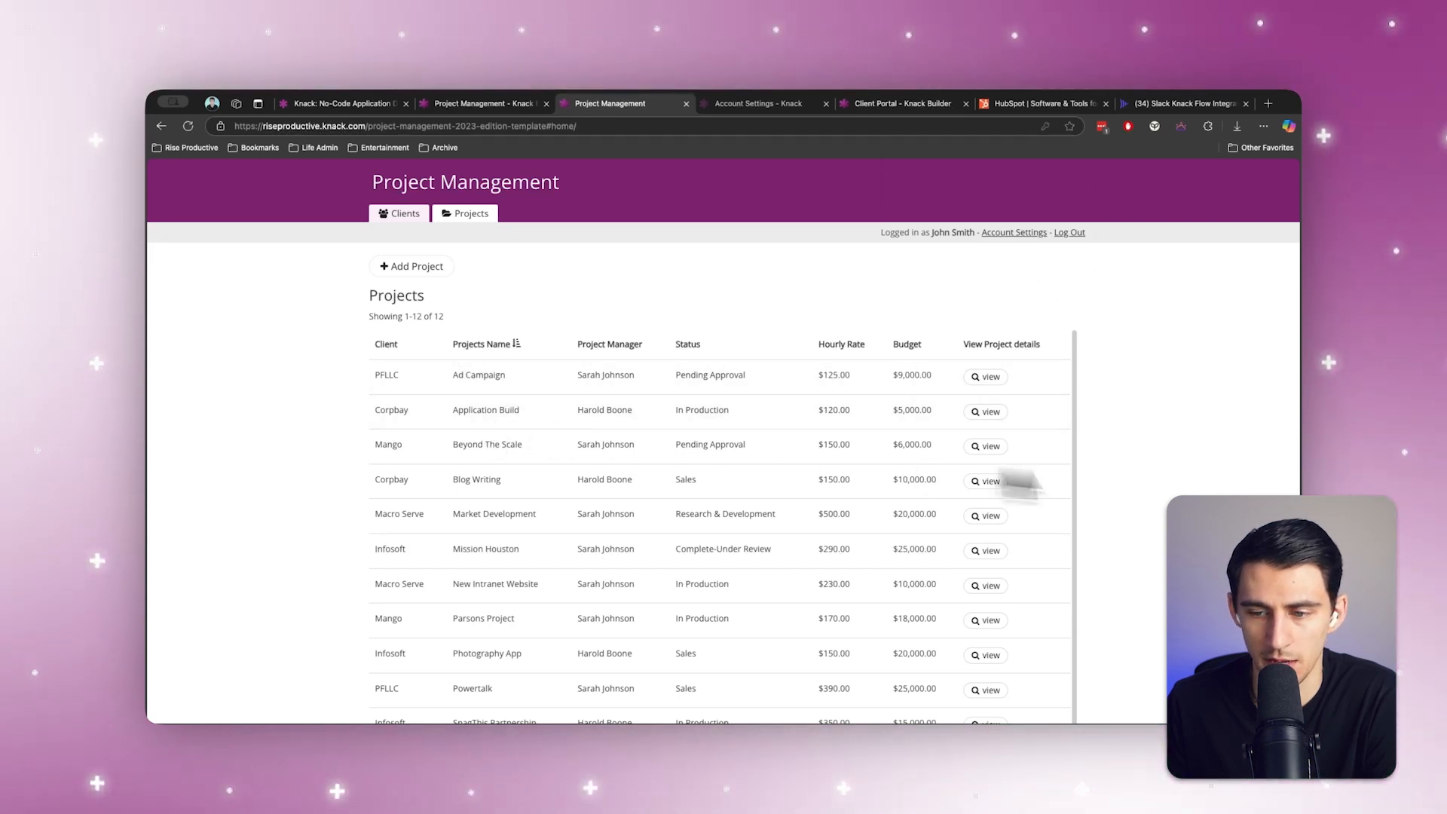
pyautogui.click(987, 377)
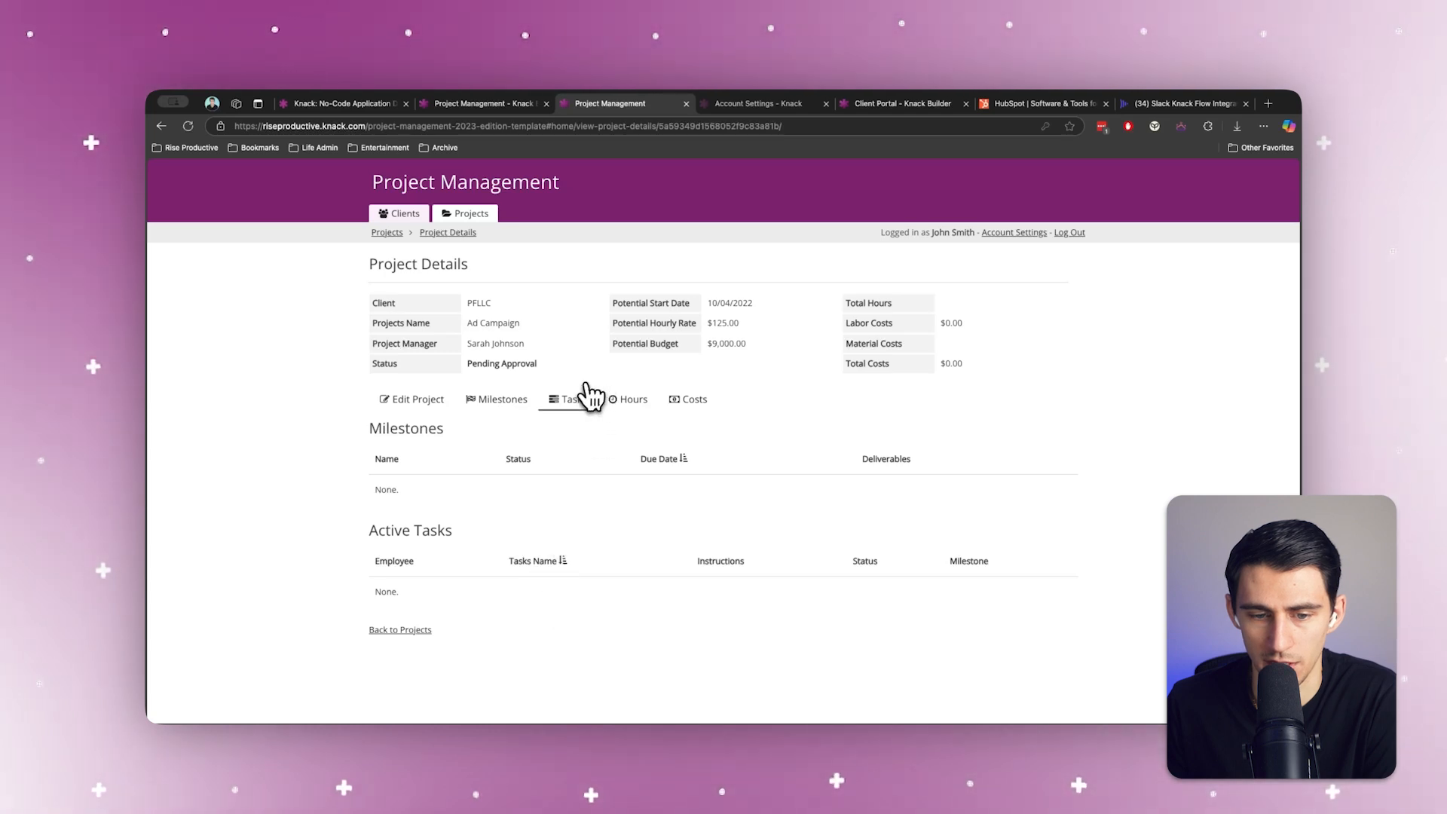
pyautogui.click(571, 400)
pyautogui.scroll(-2, 566, 468)
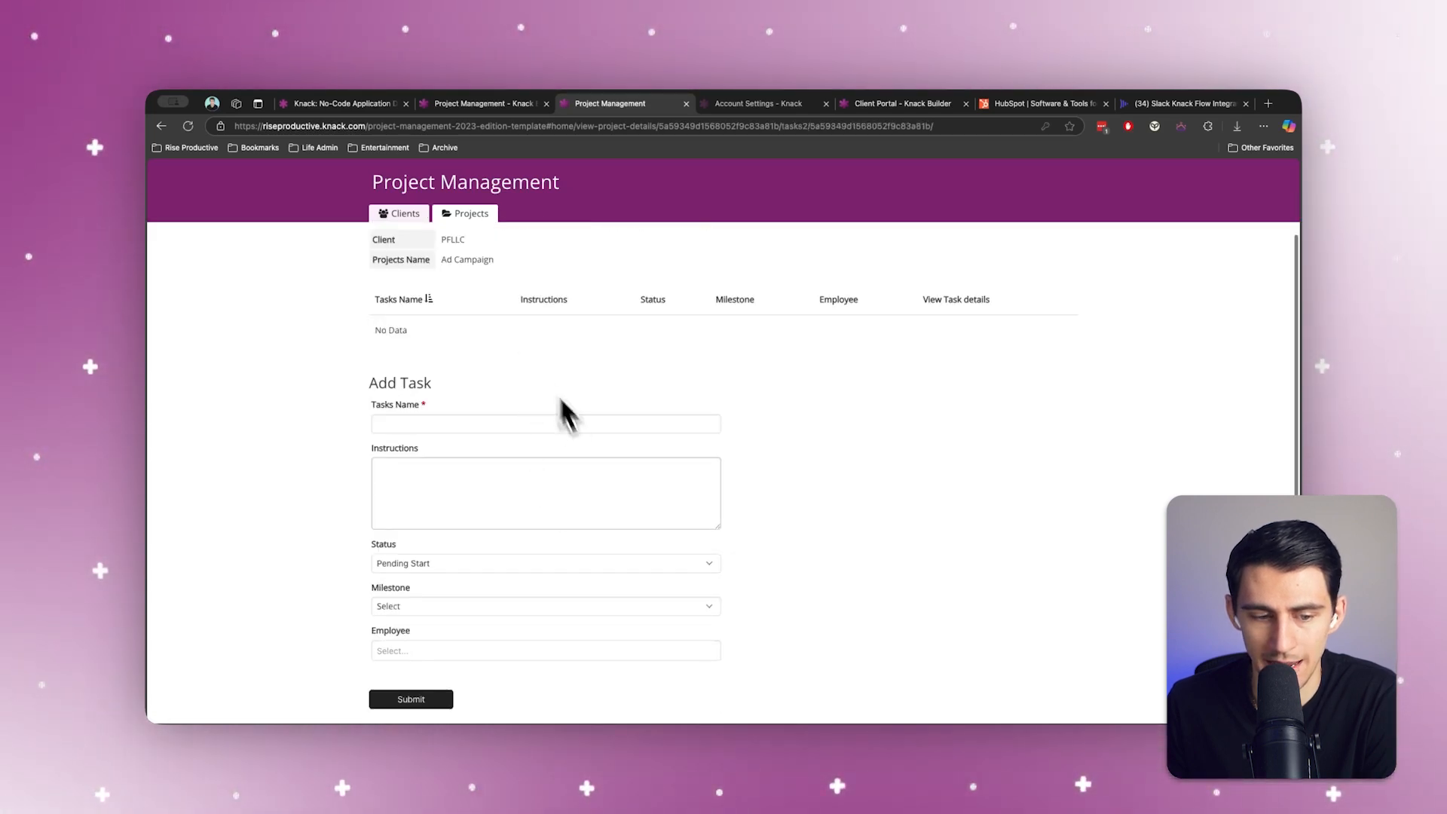
# Step: Check the new task's status options, keep Pending Start, and name the task Finish Contract Work
pyautogui.click(456, 562)
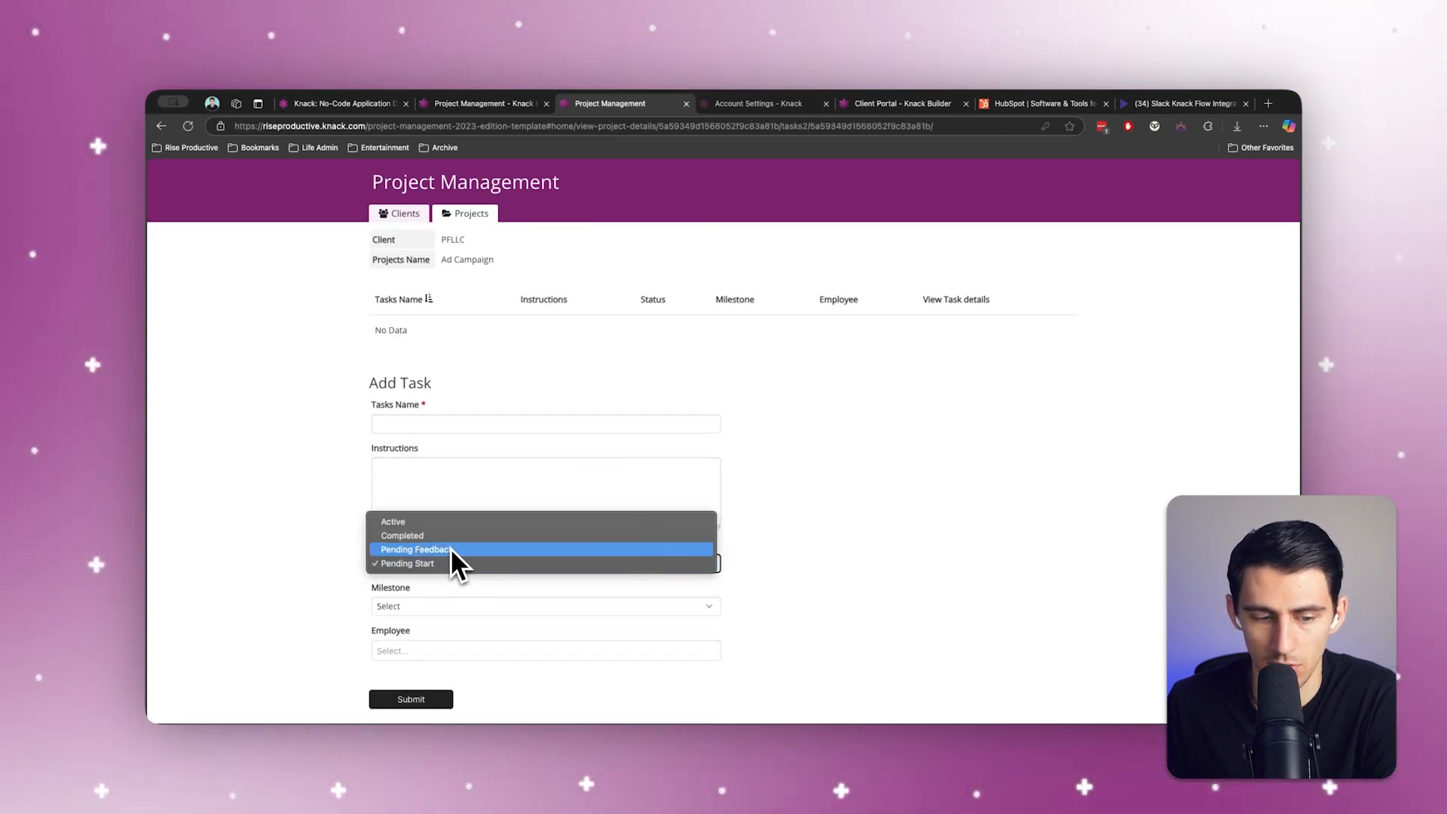
pyautogui.click(637, 178)
pyautogui.scroll(-1, 581, 534)
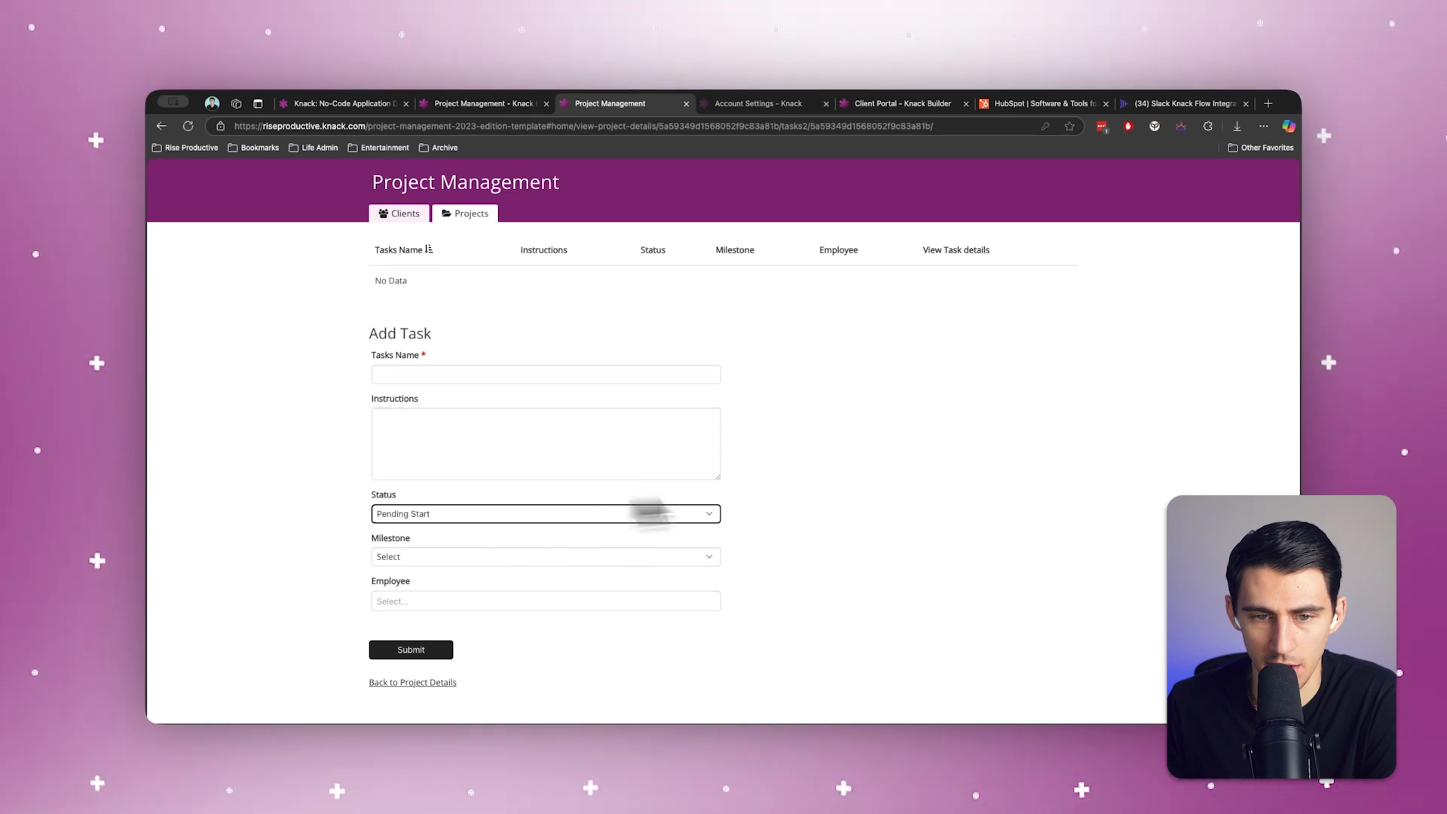
pyautogui.scroll(2, 648, 505)
pyautogui.scroll(-2, 576, 415)
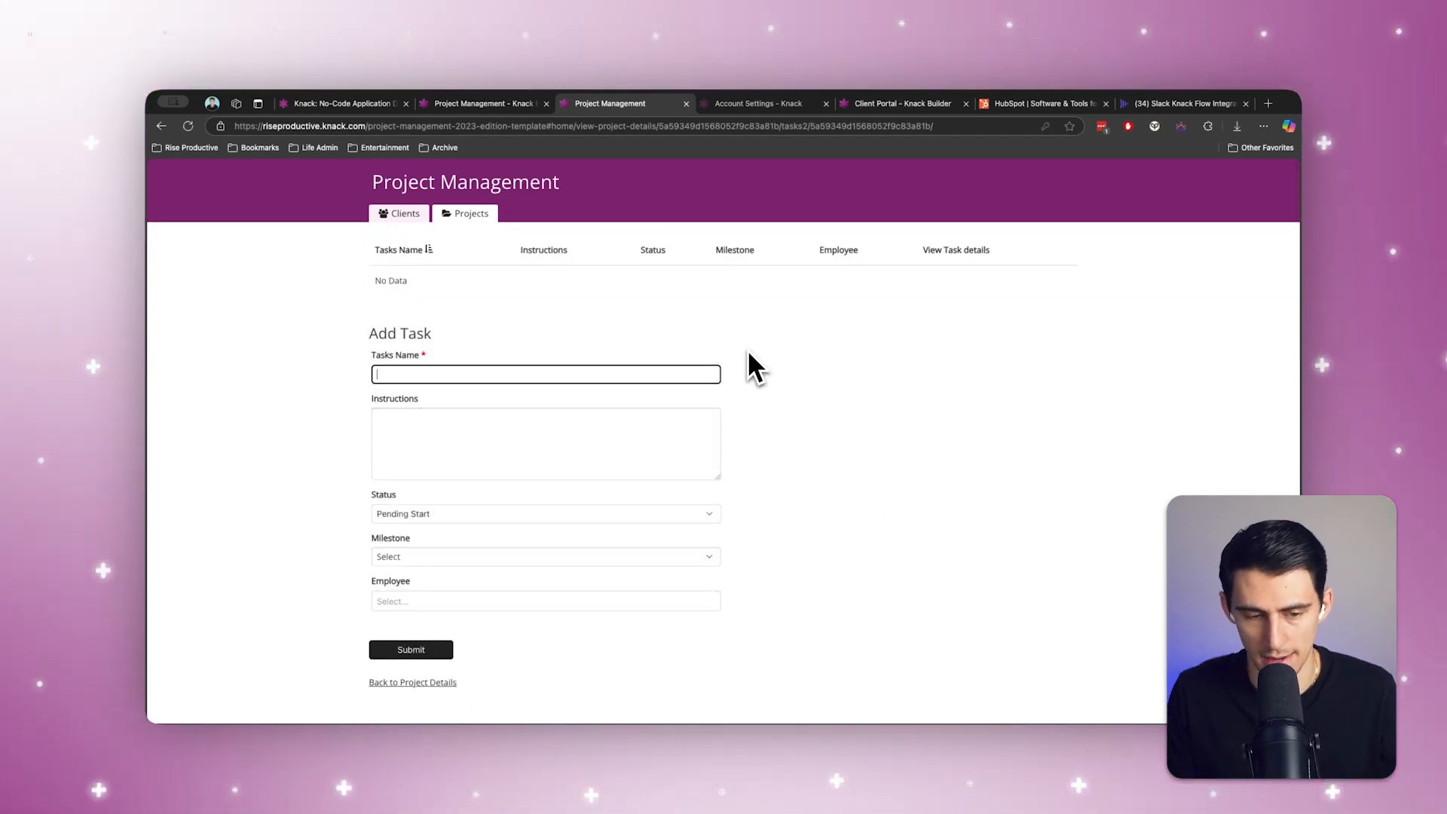
pyautogui.write('Finish Con')
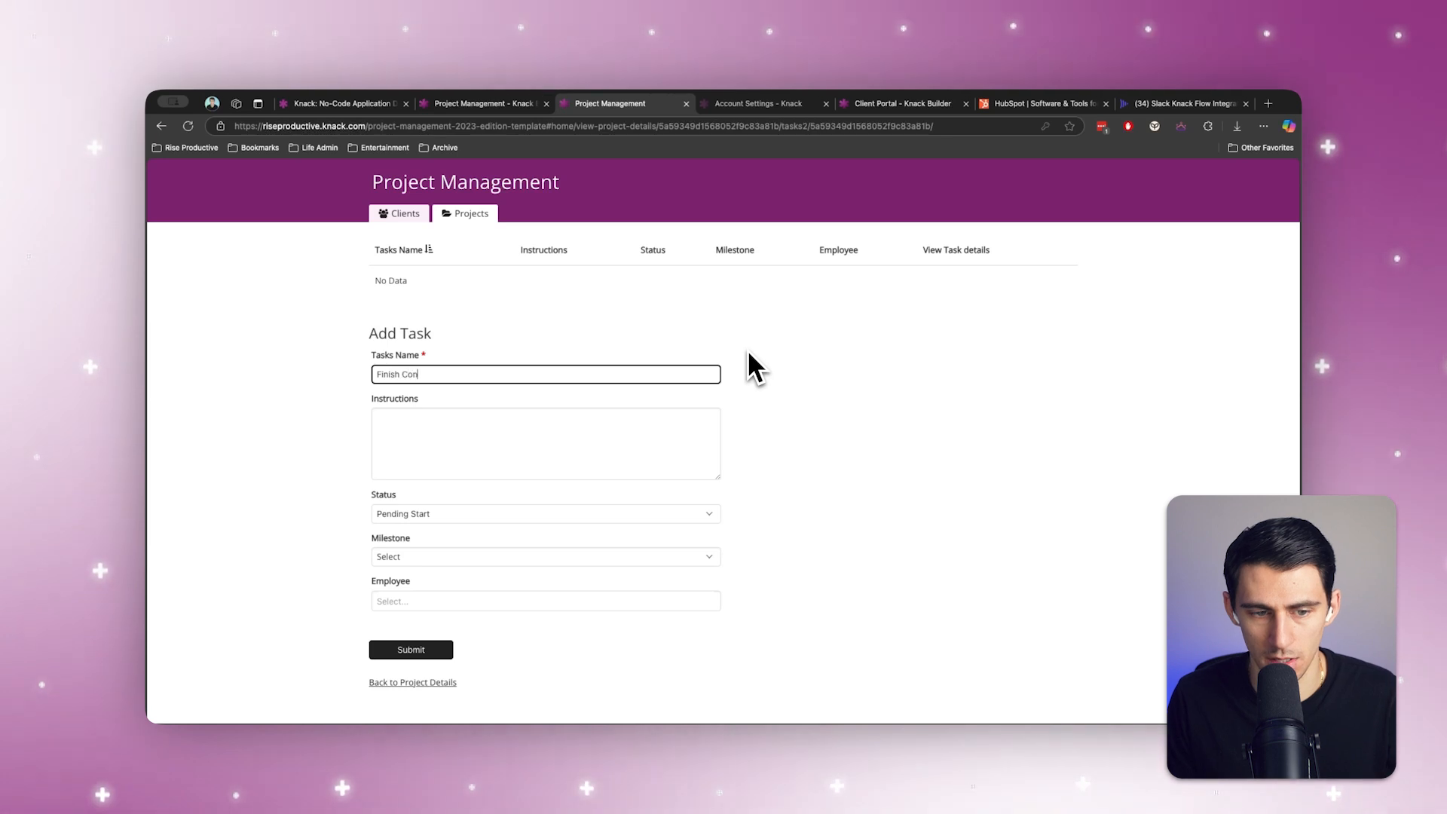
pyautogui.write('tract Work')
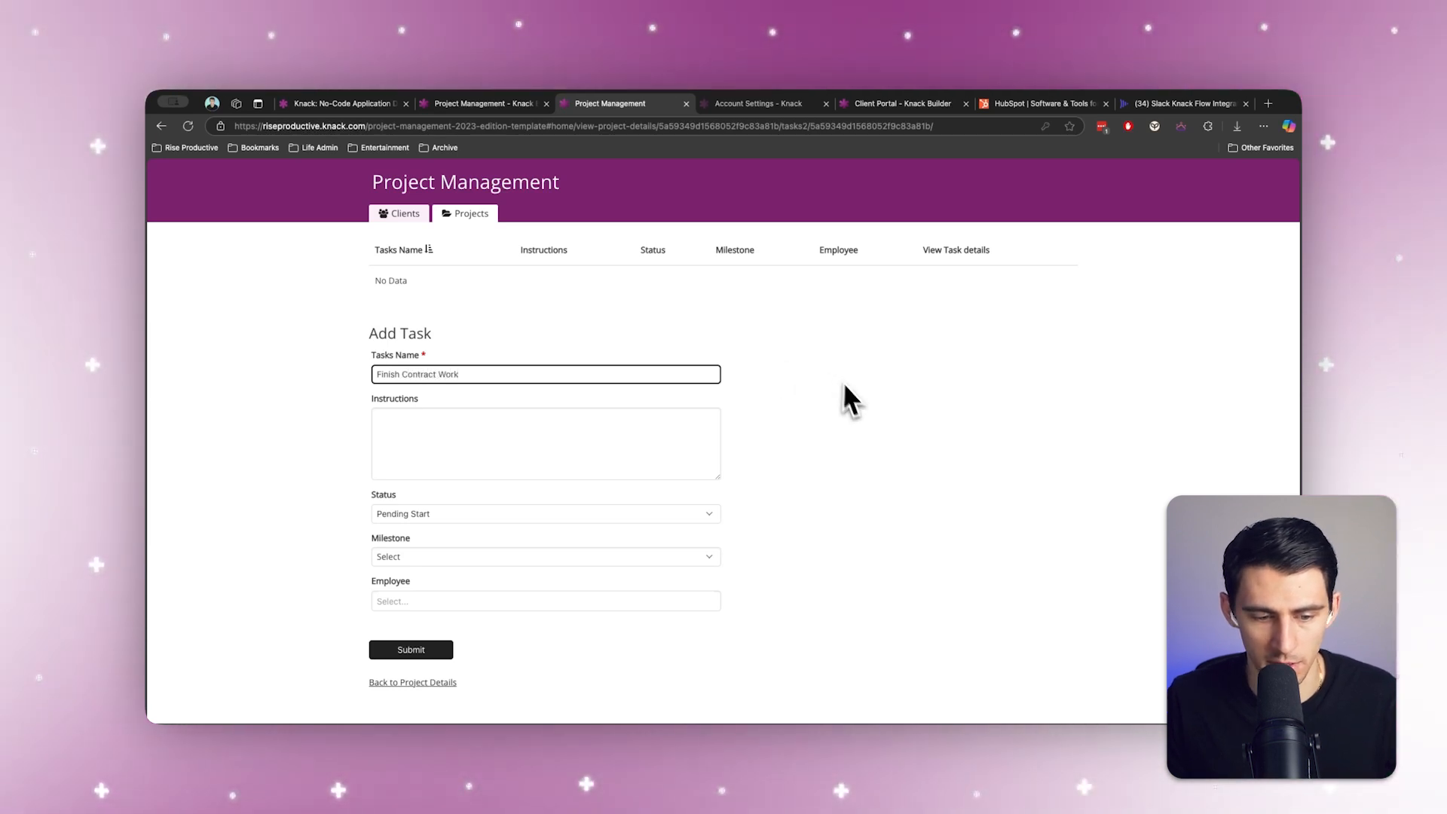
# Step: Assign the Finish Contract Work task to the employee, submit it, and check the Knack App message in Slack
pyautogui.click(406, 600)
pyautogui.click(411, 621)
pyautogui.click(413, 662)
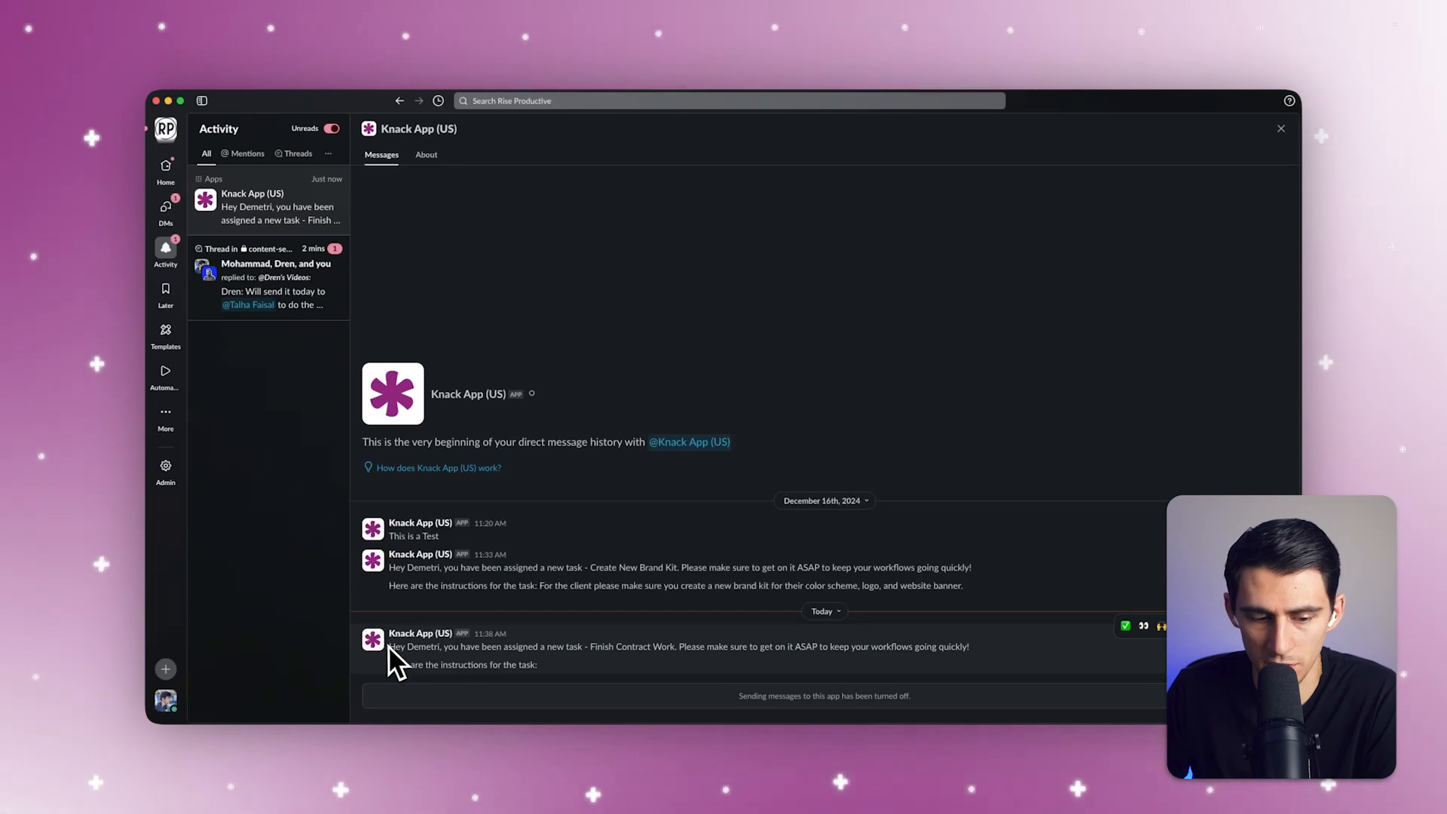
pyautogui.click(539, 662)
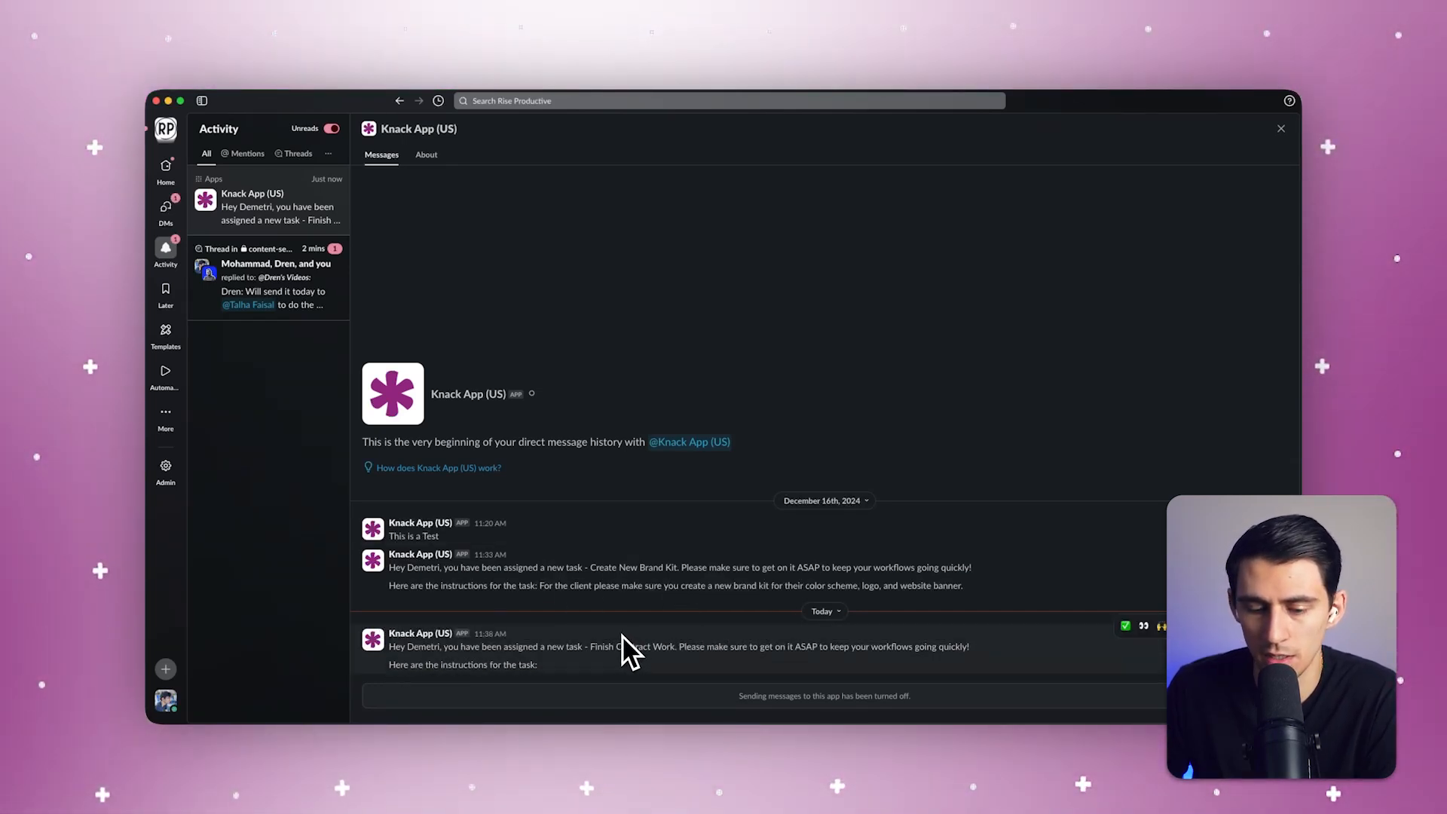
# Step: Return to the Knack builder, open the live app, and log hours from 11:41am to 12:41pm on 02/28/2025 for the Brainstorm Session task
pyautogui.click(581, 709)
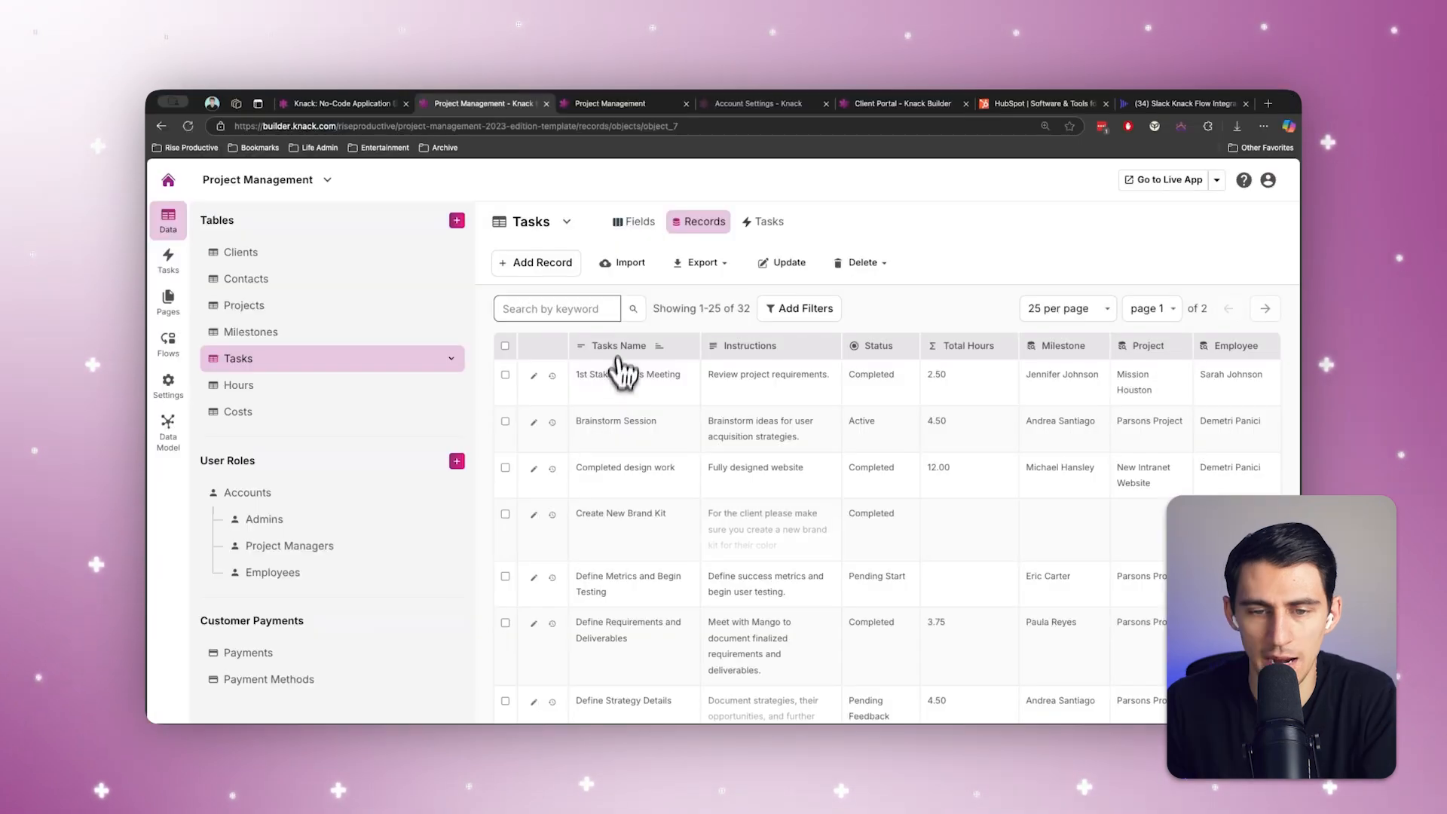
pyautogui.click(1161, 181)
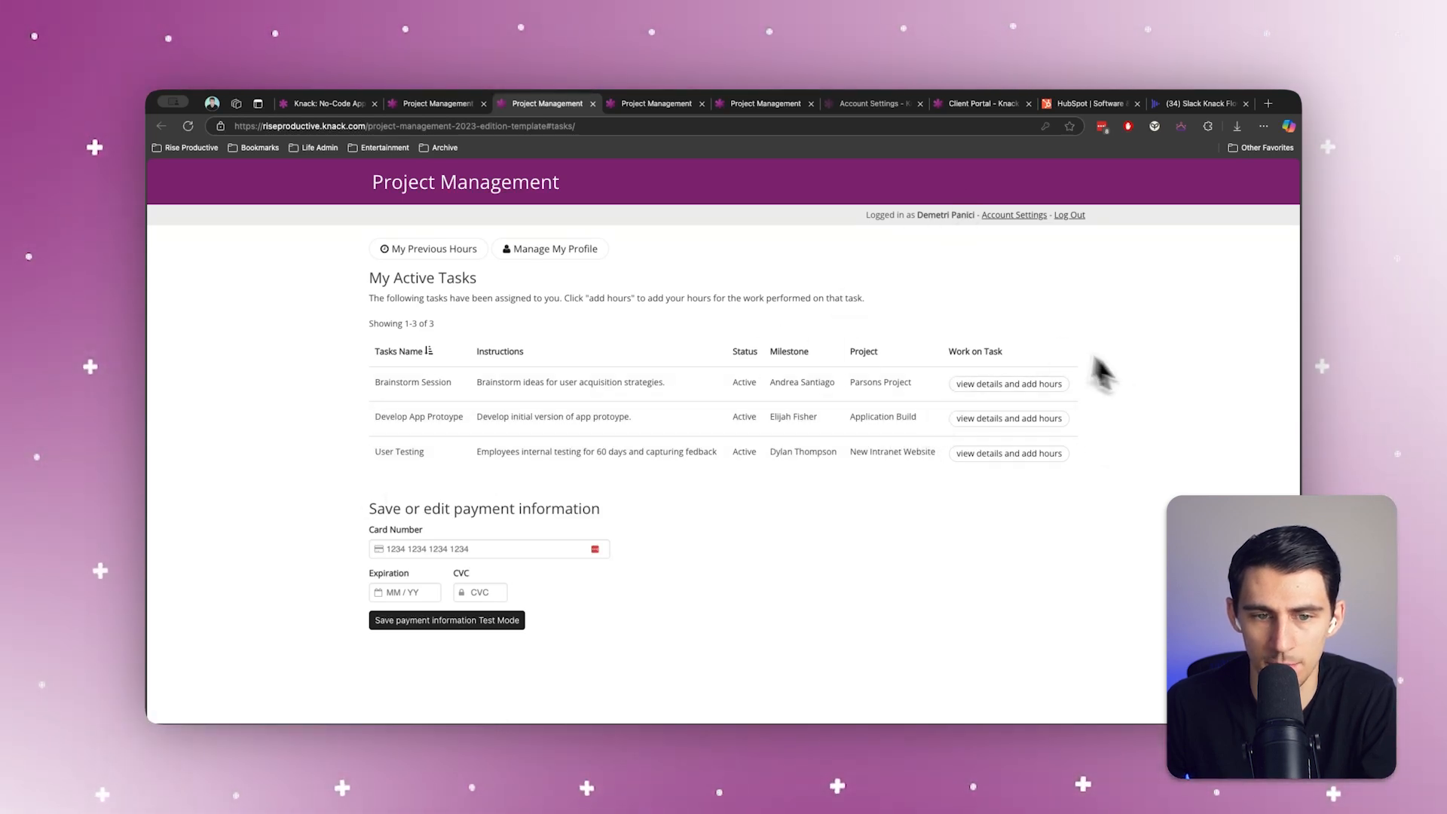
pyautogui.click(1008, 381)
pyautogui.click(1026, 275)
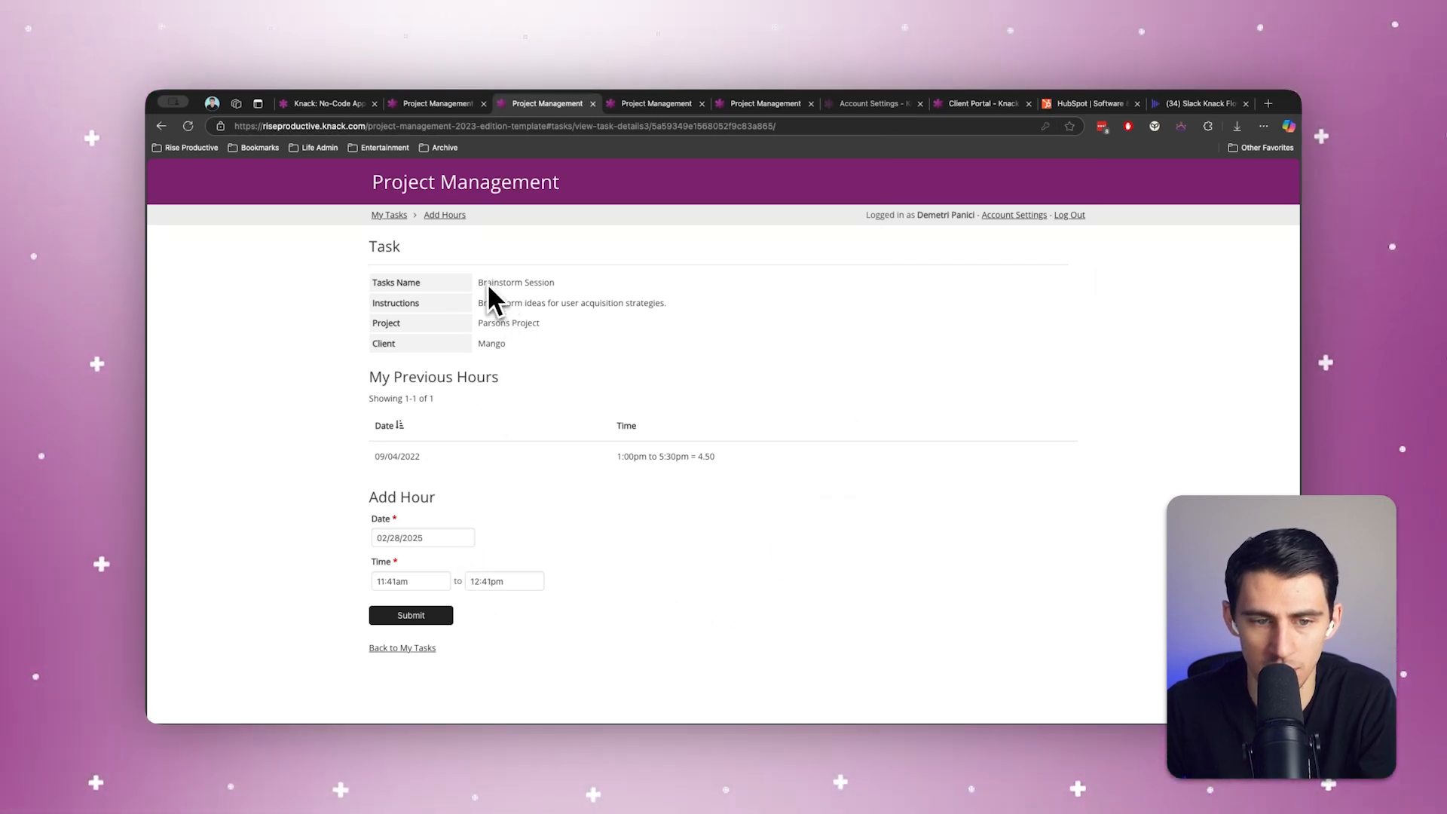
pyautogui.click(430, 617)
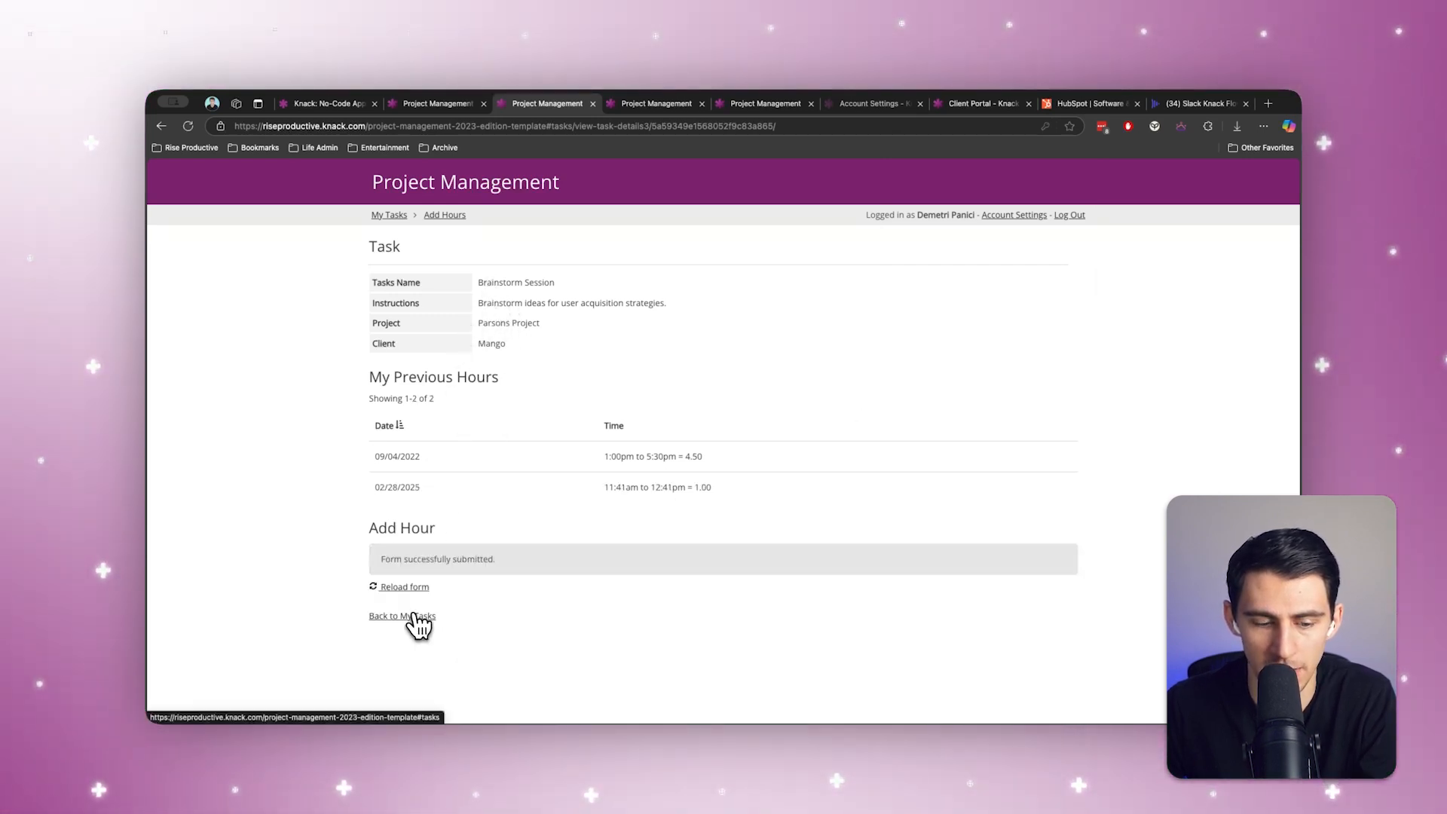
# Step: Go back to My Tasks, mark the Brainstorm Session task as complete, and check the Slack activity for a notification
pyautogui.click(413, 613)
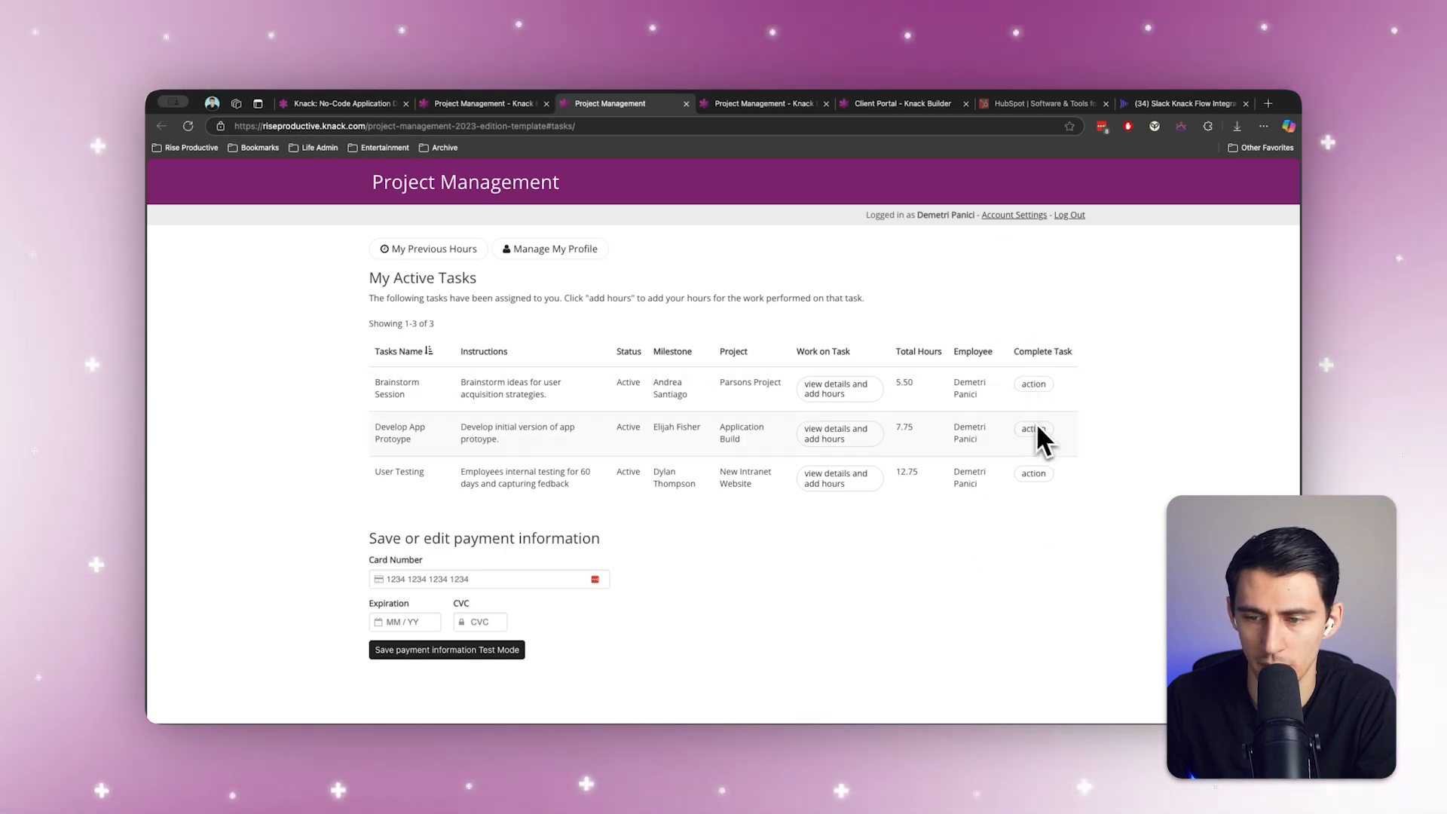
pyautogui.click(1034, 386)
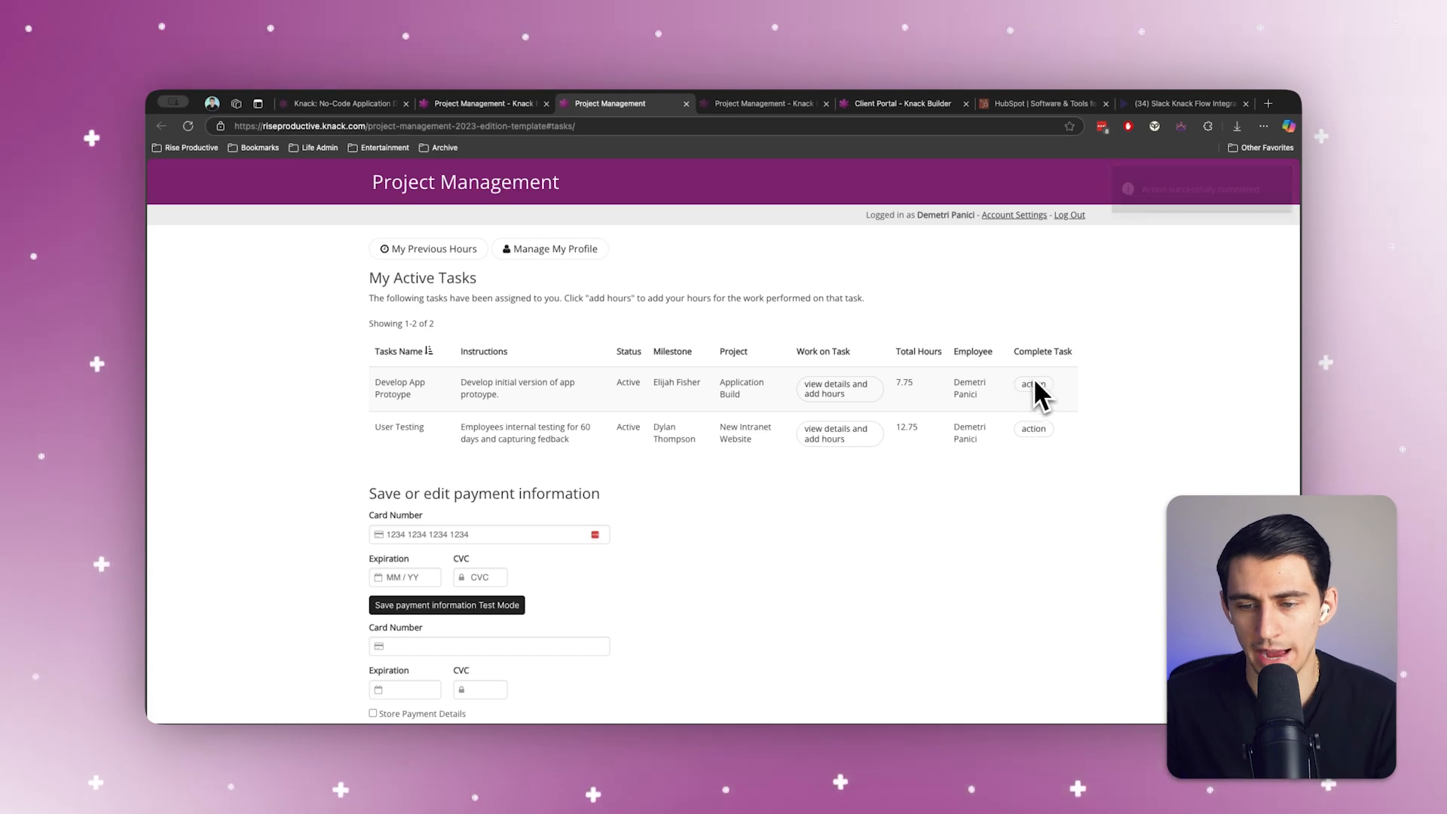
pyautogui.click(830, 713)
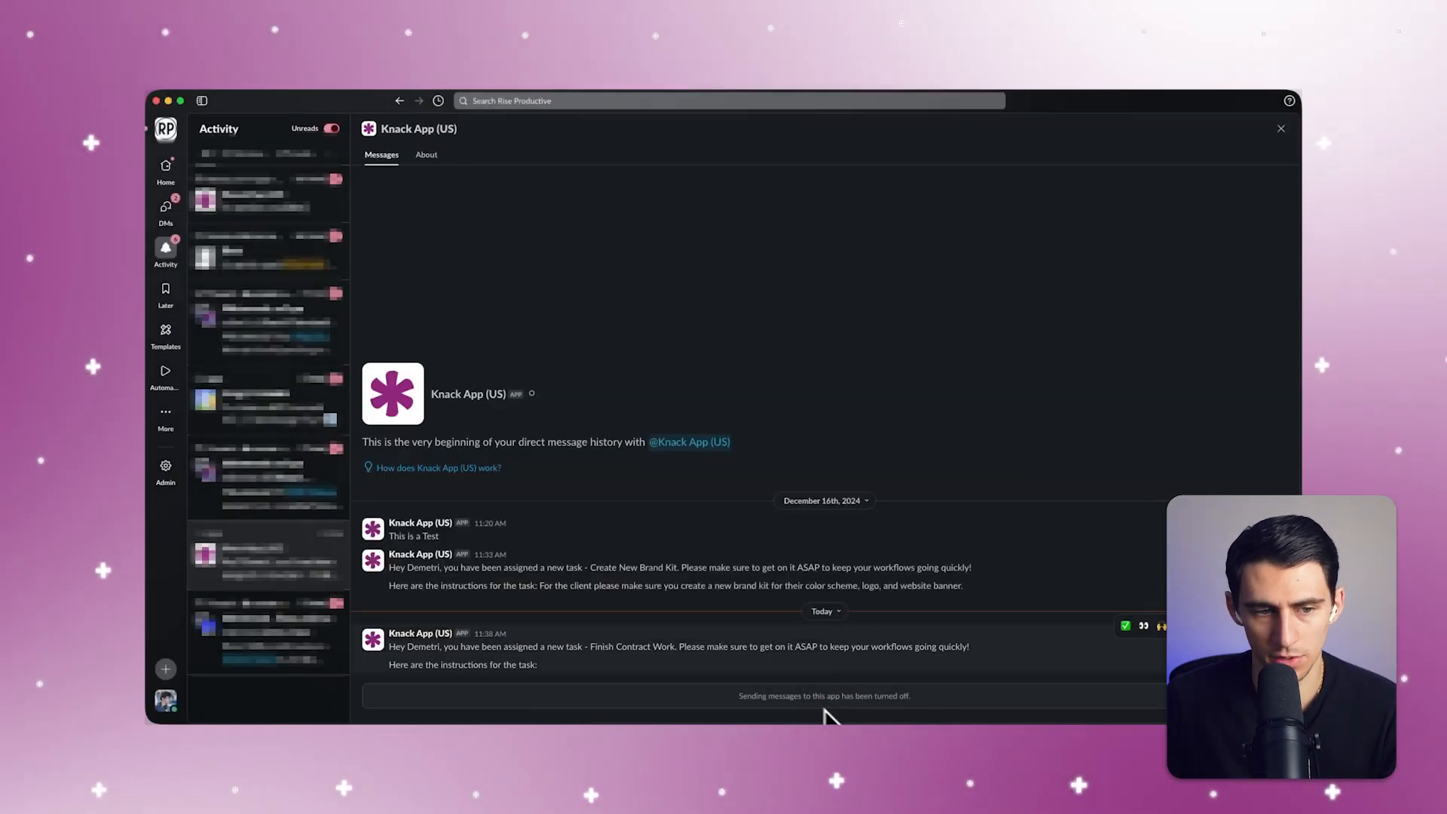
pyautogui.click(275, 281)
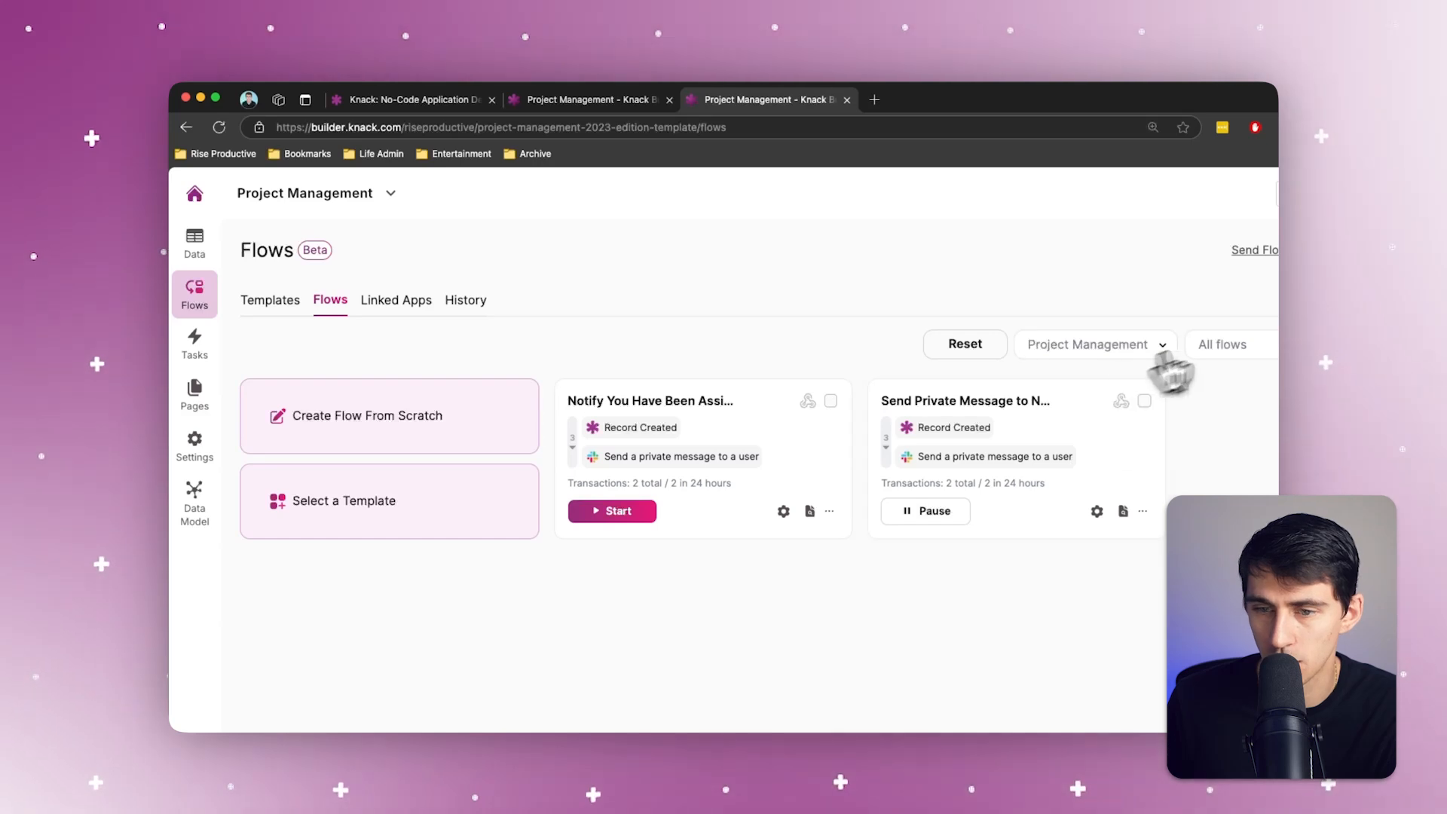
# Step: Create a new Knack flow from scratch and rename it Task is Completed
pyautogui.click(459, 449)
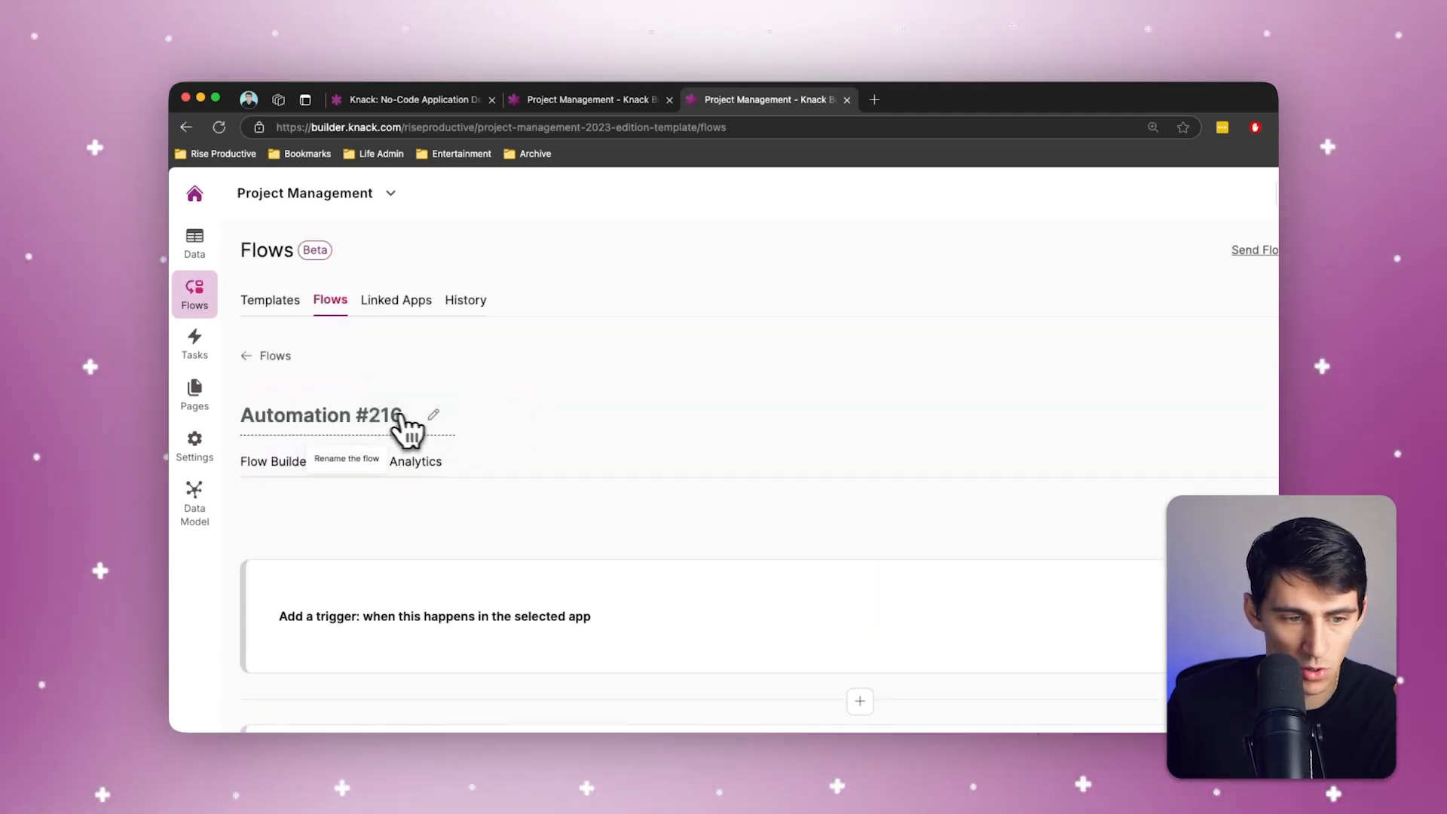
pyautogui.click(407, 419)
pyautogui.tripleClick(333, 411)
pyautogui.write('Tas')
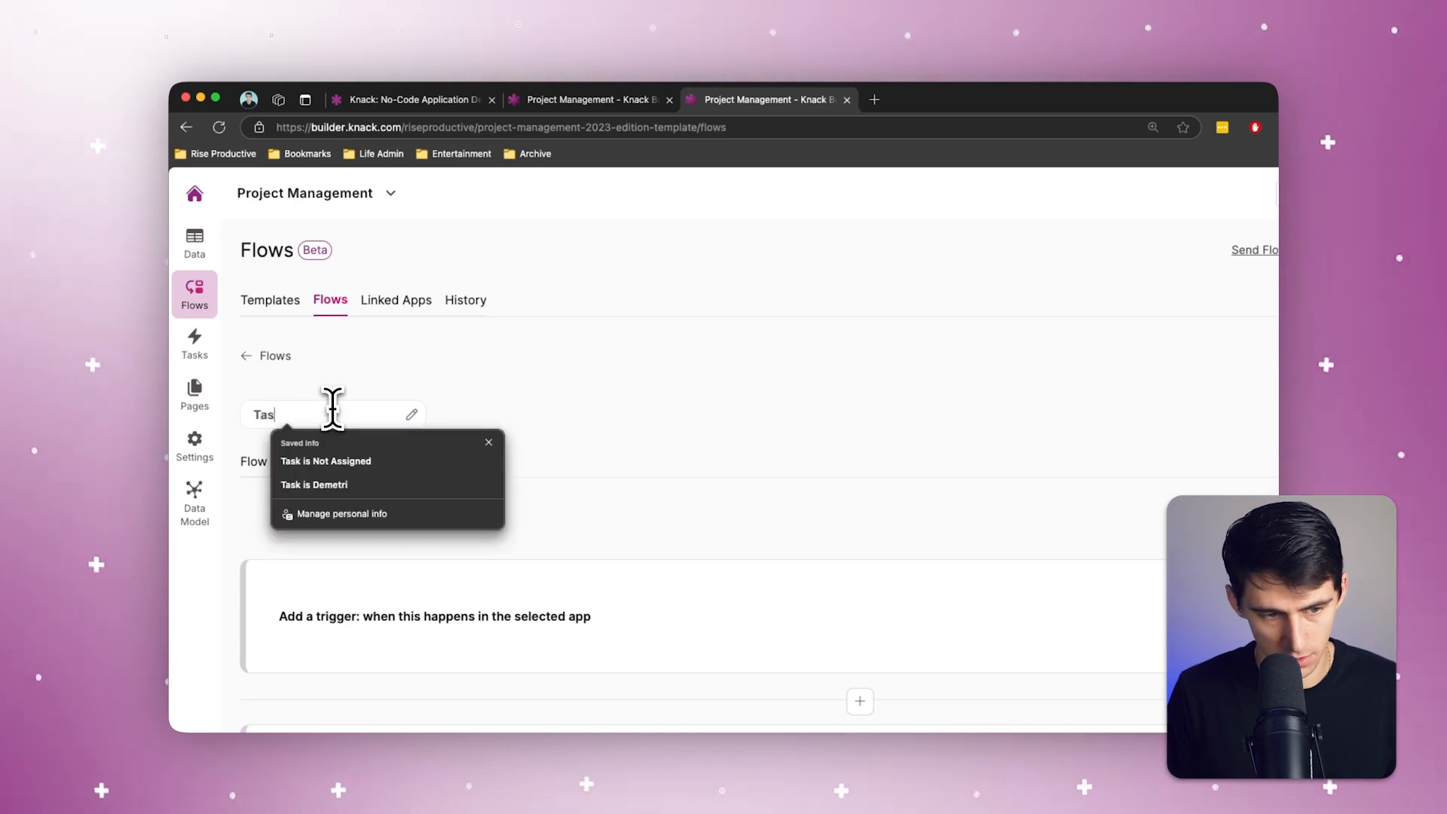
pyautogui.write('k is Completed')
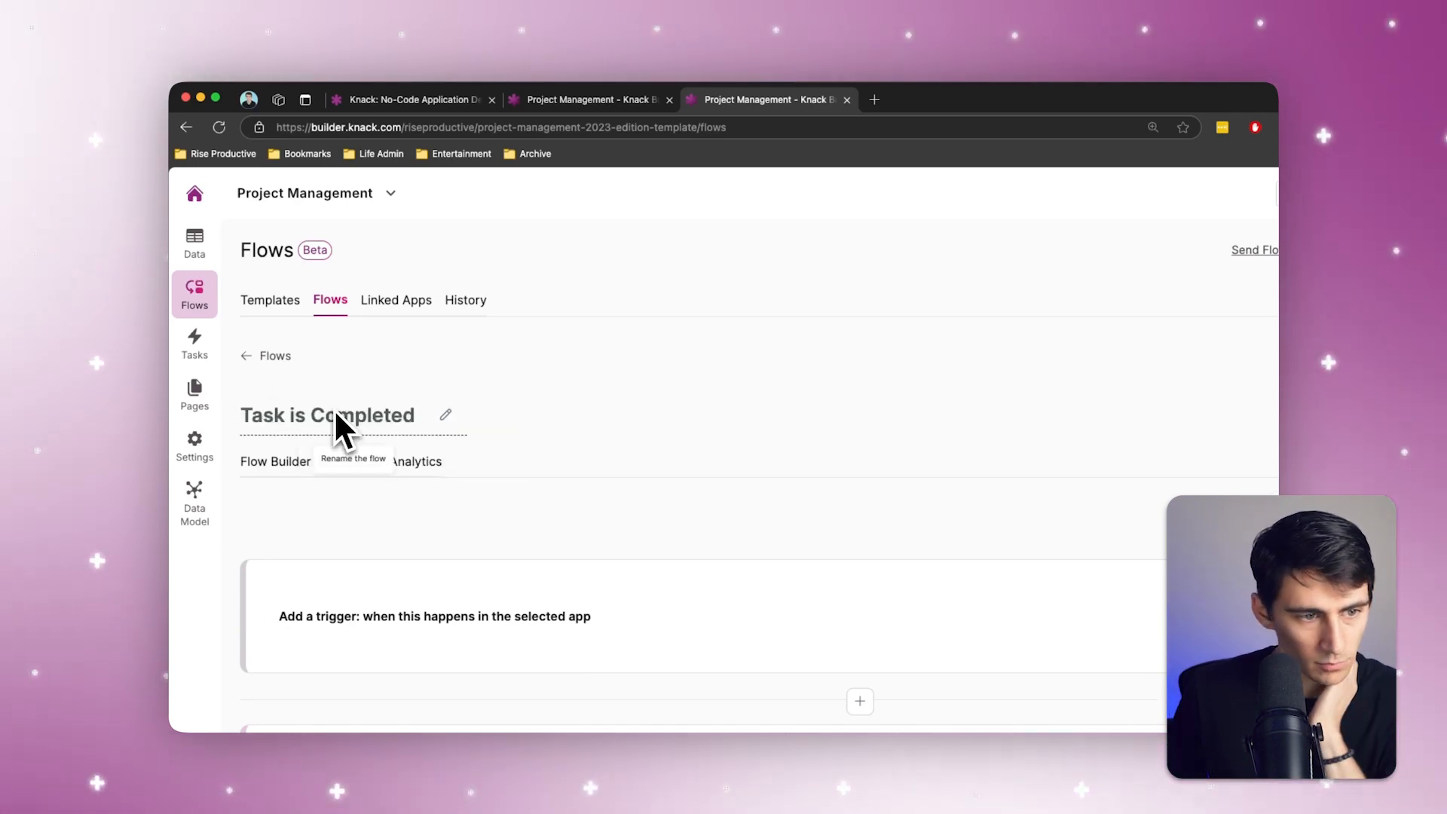
# Step: Set up the flow's trigger with Knack as the source app and Record Updated as the event
pyautogui.click(717, 613)
pyautogui.click(704, 514)
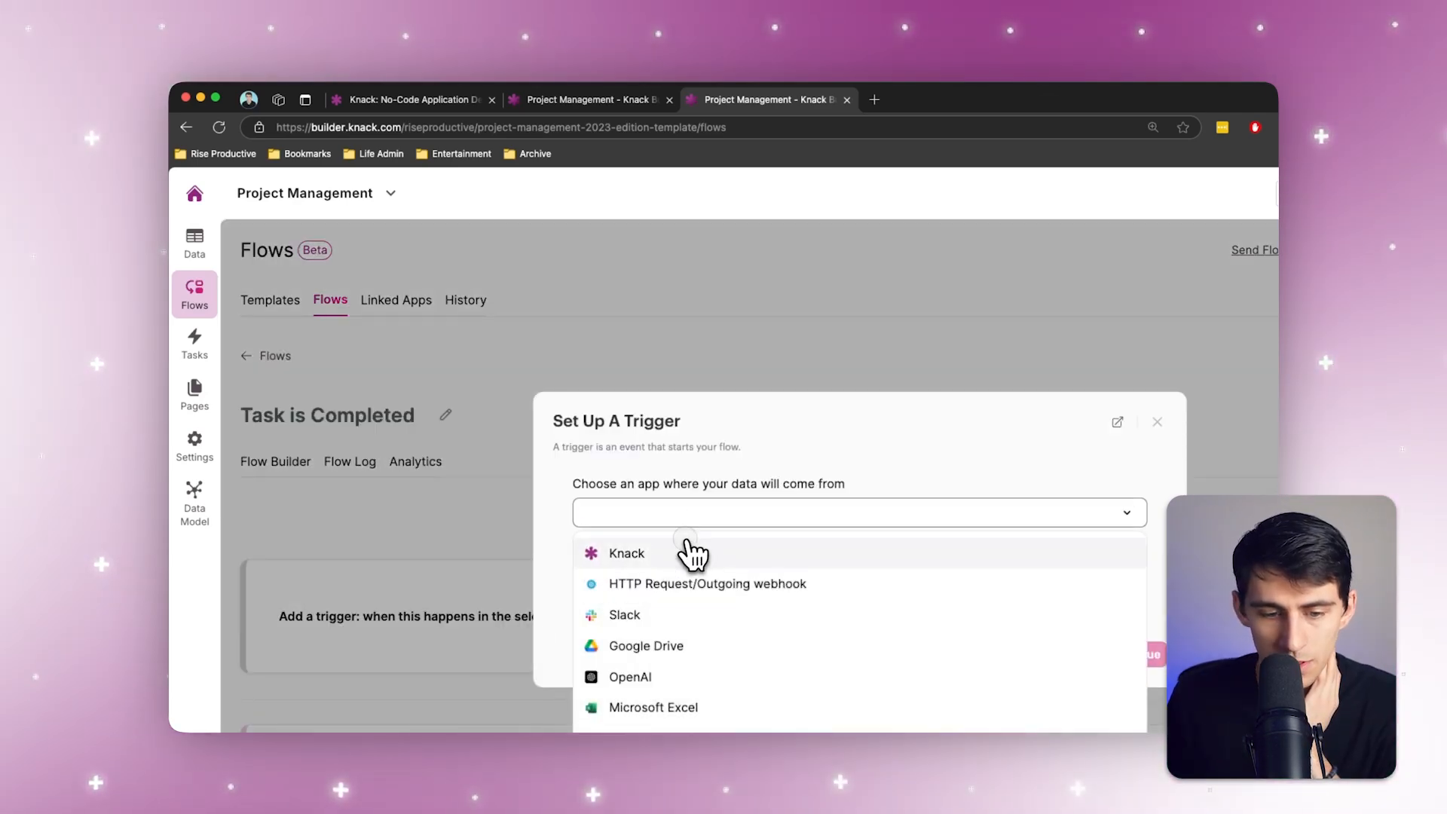
pyautogui.click(692, 554)
pyautogui.click(679, 574)
pyautogui.click(659, 689)
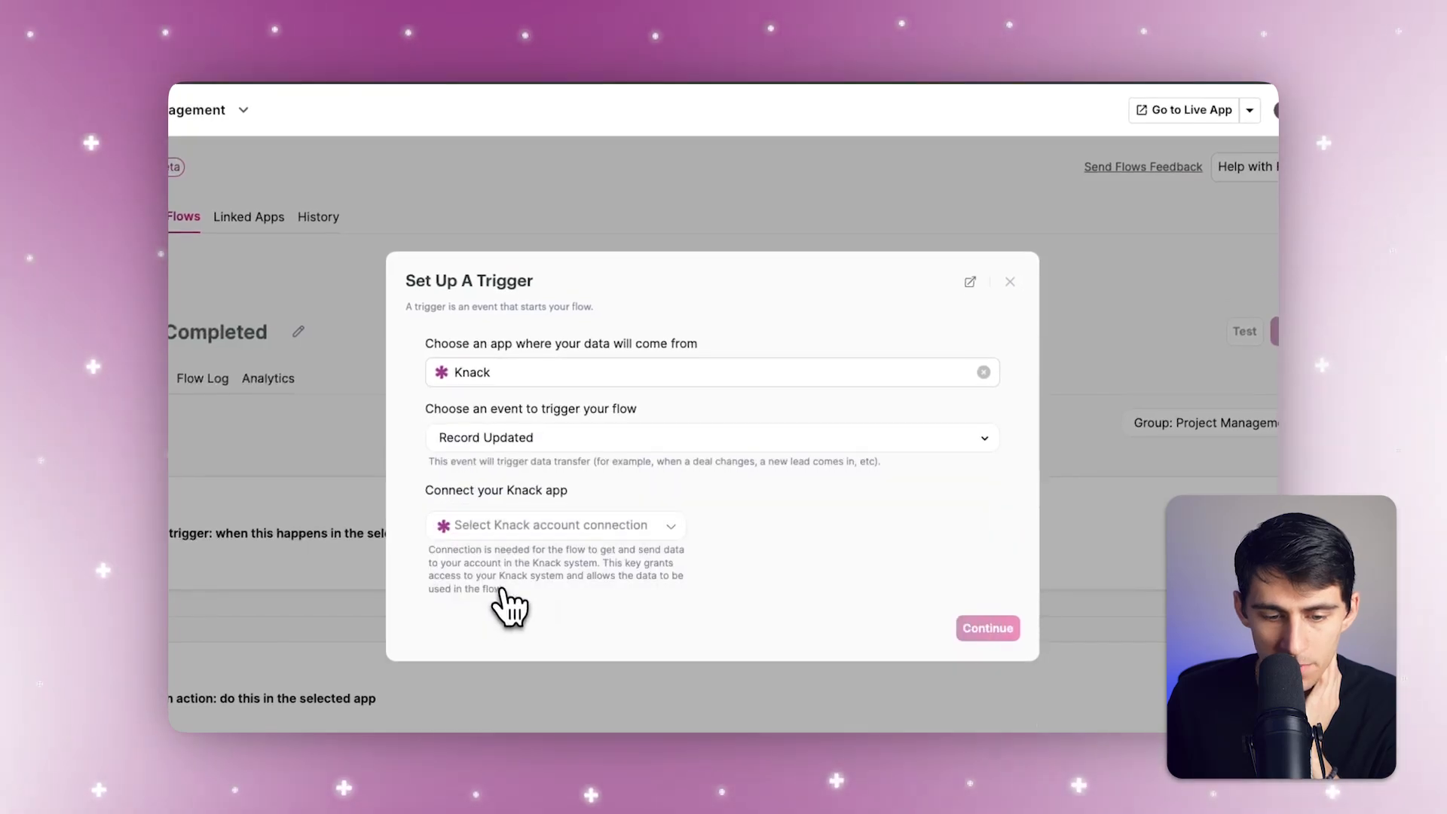
# Step: Connect the trigger to the Project Management app and select the Tasks table as its source
pyautogui.click(549, 527)
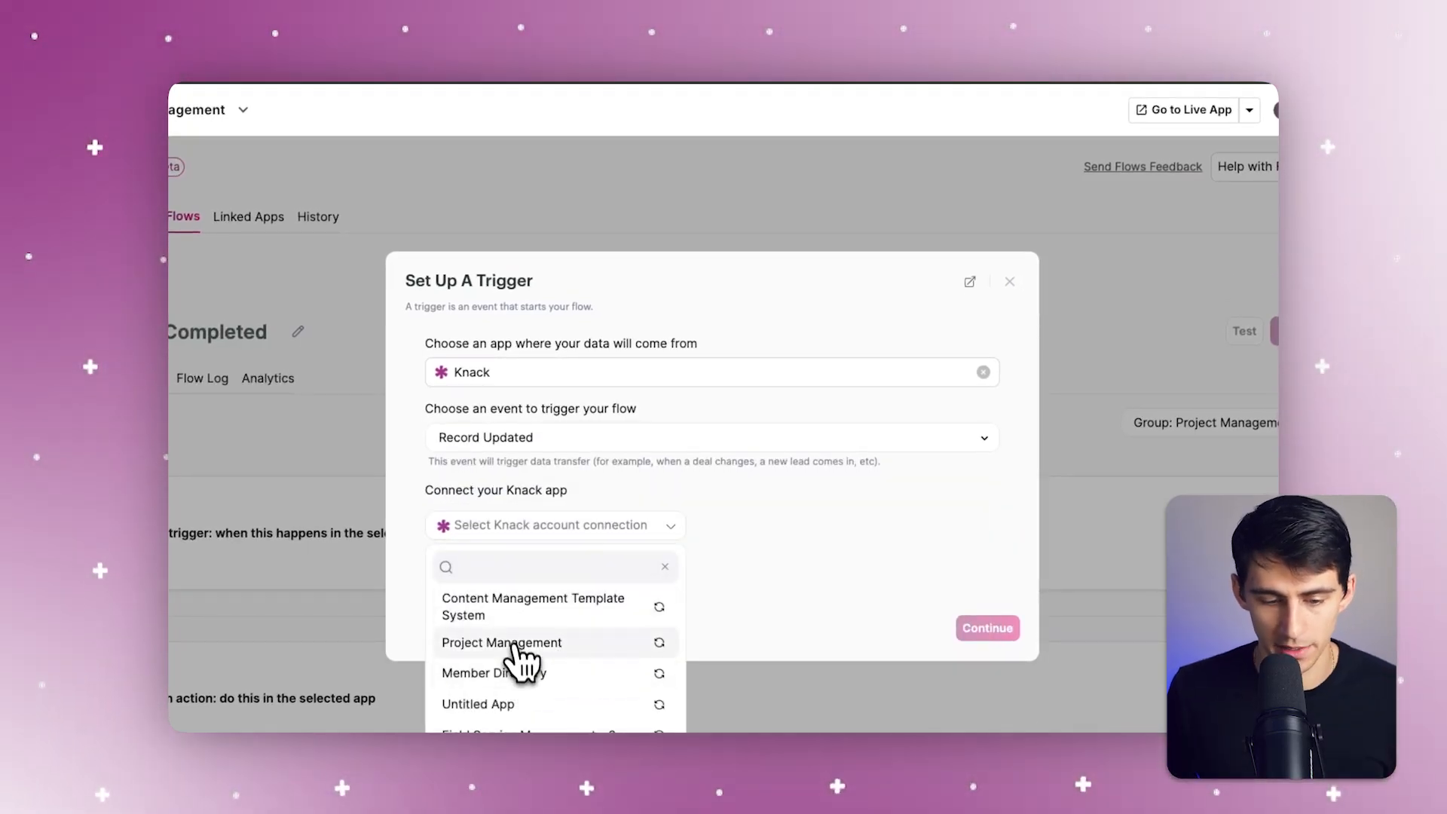
pyautogui.click(517, 646)
pyautogui.click(541, 627)
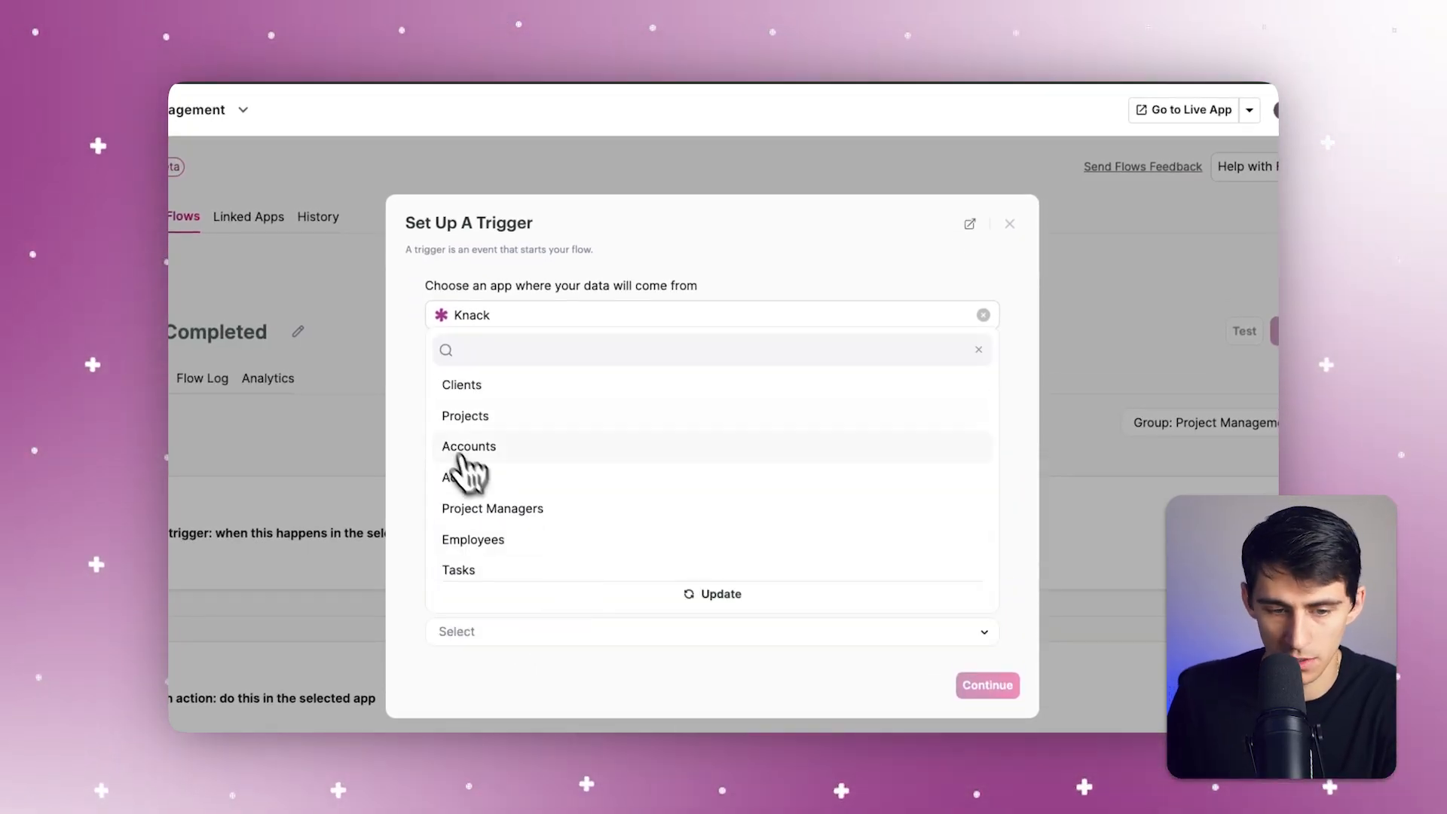
pyautogui.click(485, 558)
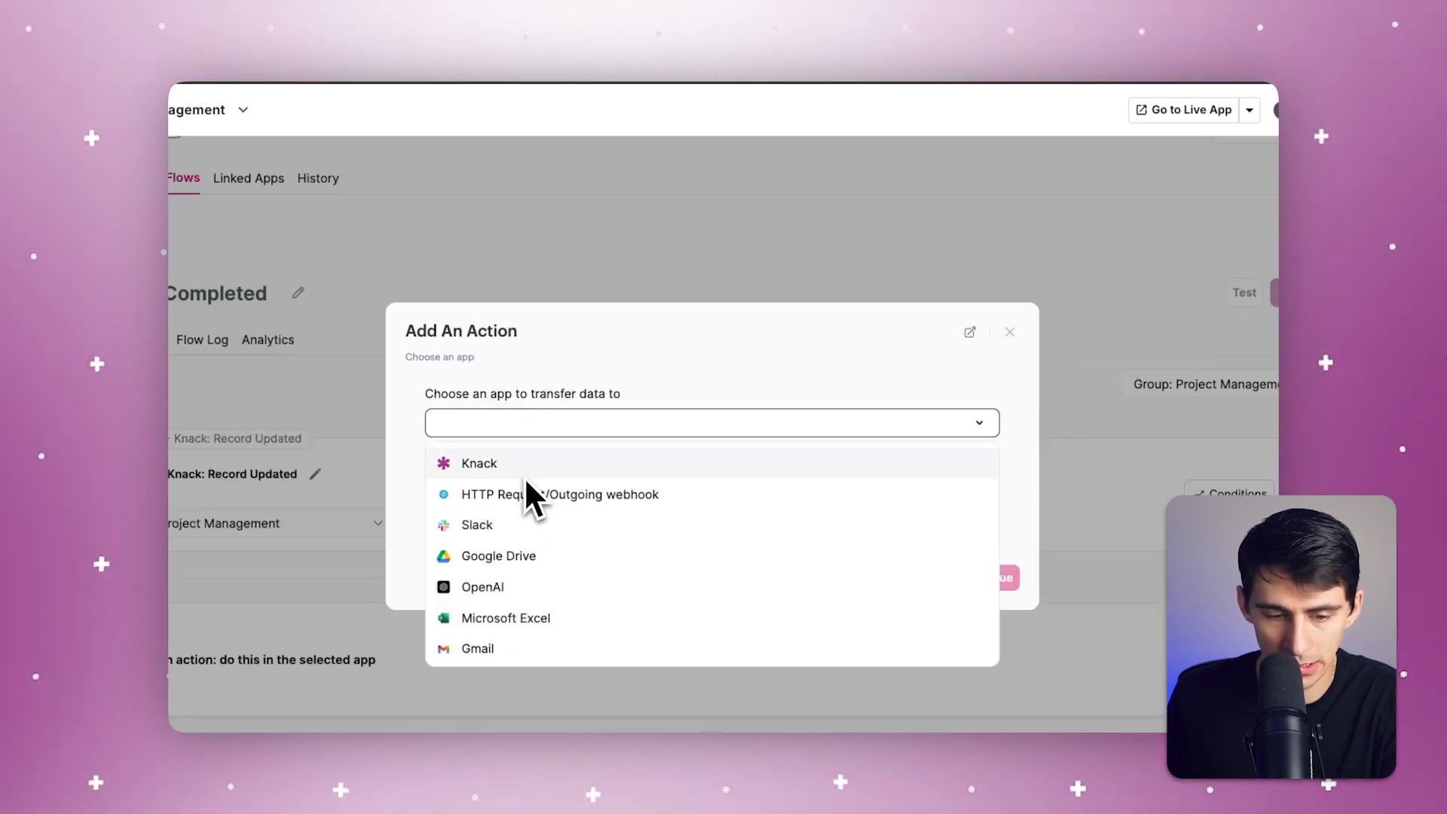
pyautogui.click(548, 421)
pyautogui.click(538, 433)
pyautogui.click(1010, 333)
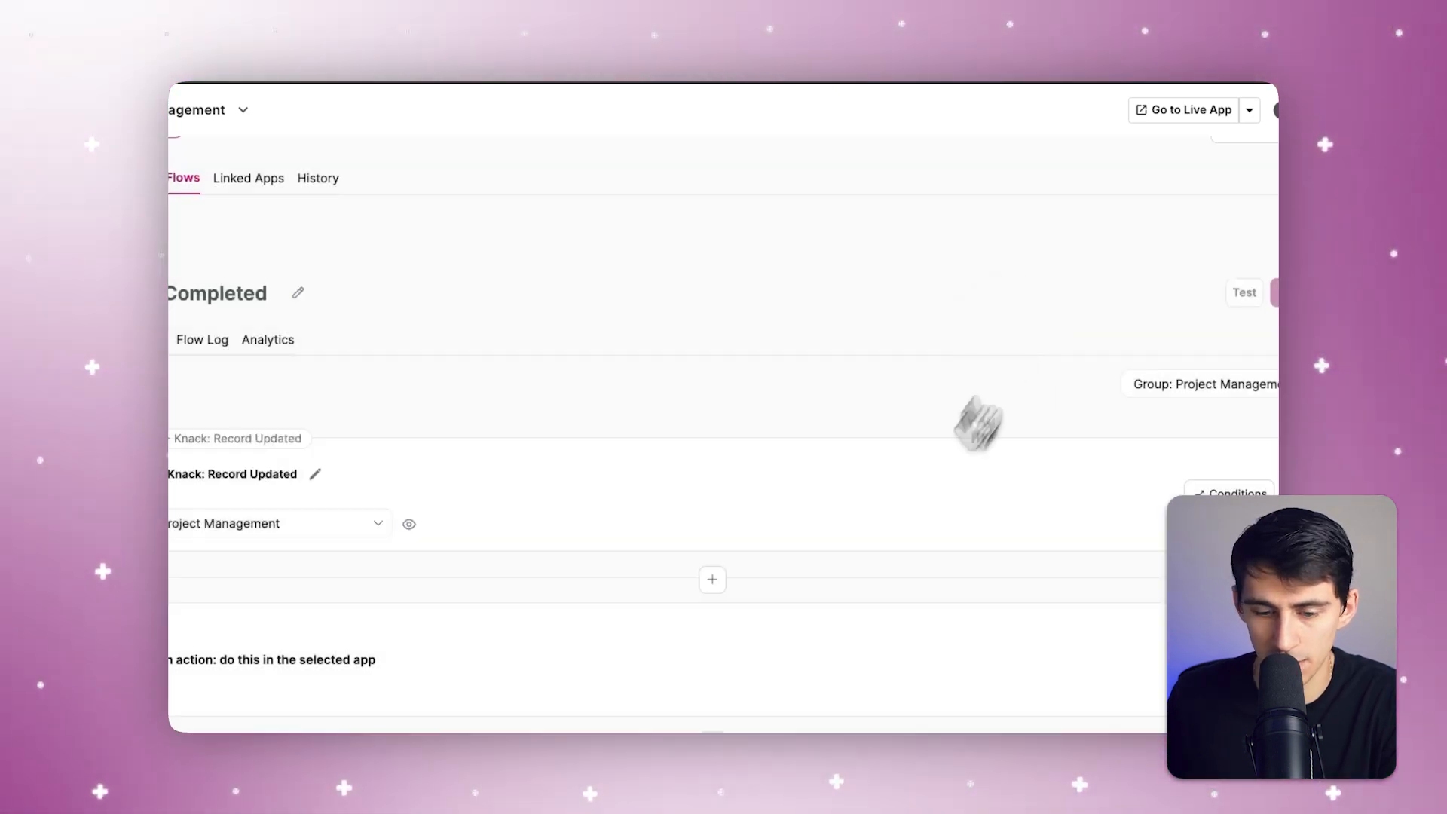
# Step: Add the Stop automation on condition (Filter) tool directly after the Record Updated trigger
pyautogui.click(757, 592)
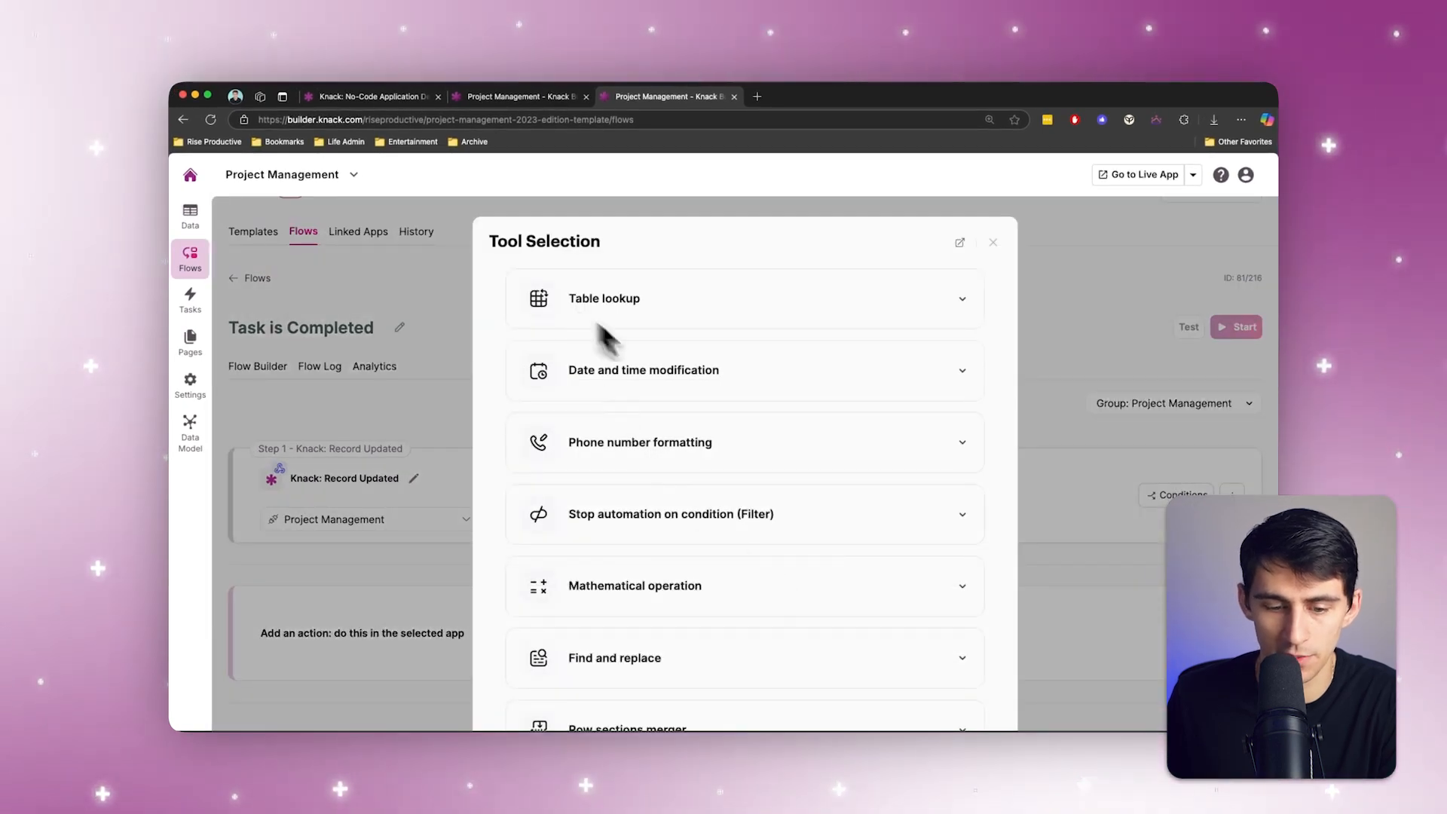
pyautogui.scroll(-5, 766, 456)
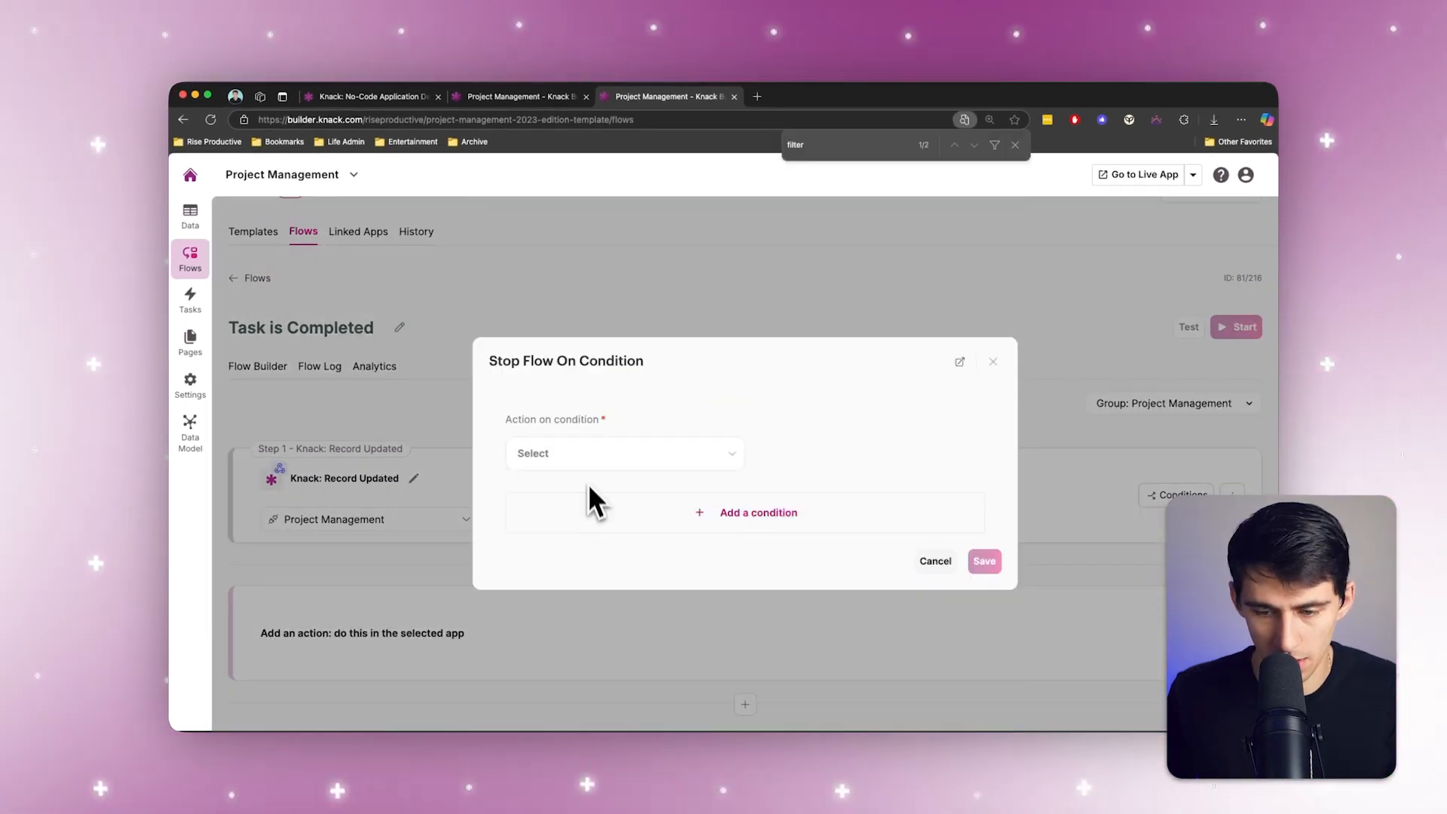
pyautogui.click(935, 560)
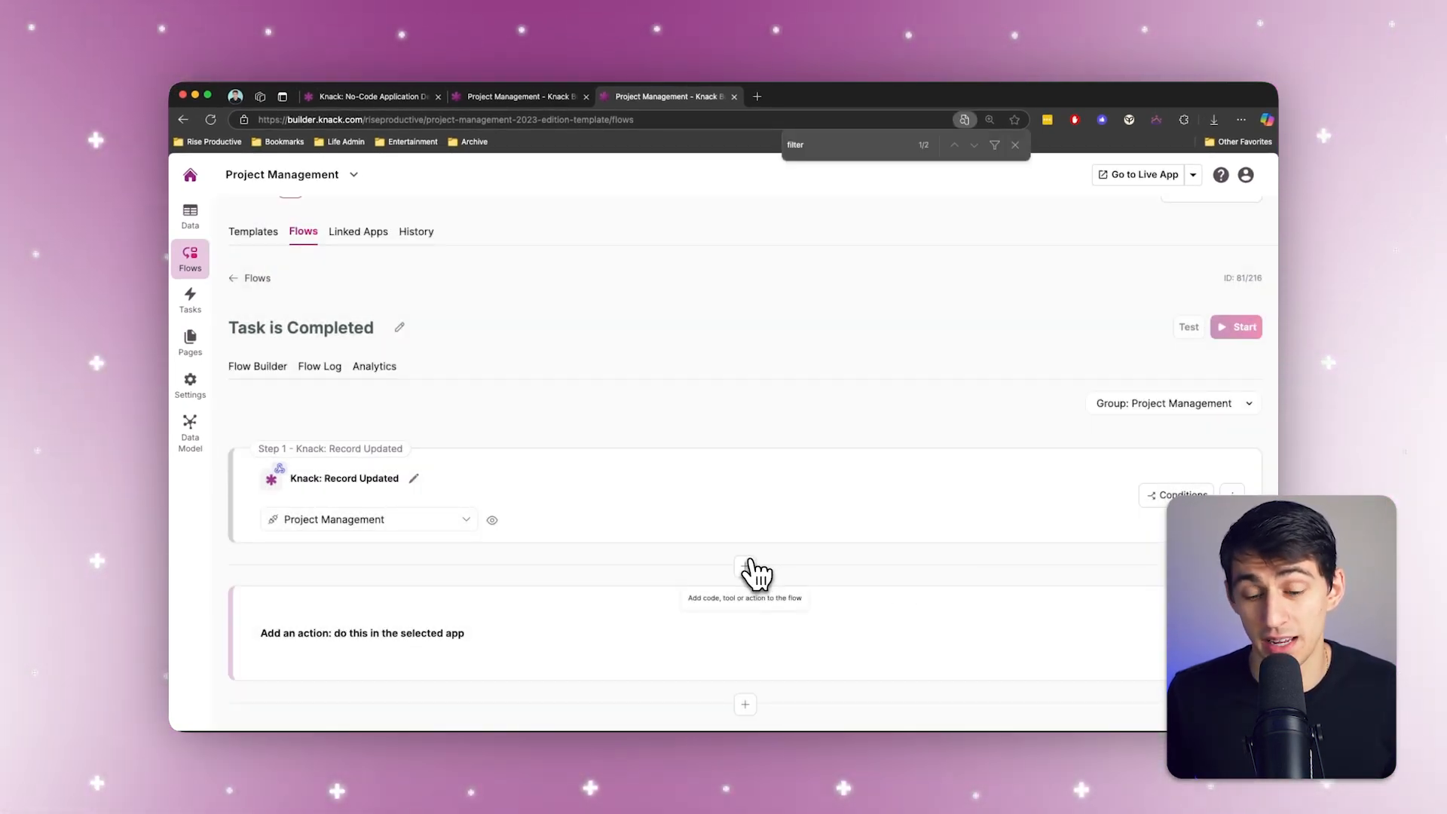
pyautogui.click(773, 579)
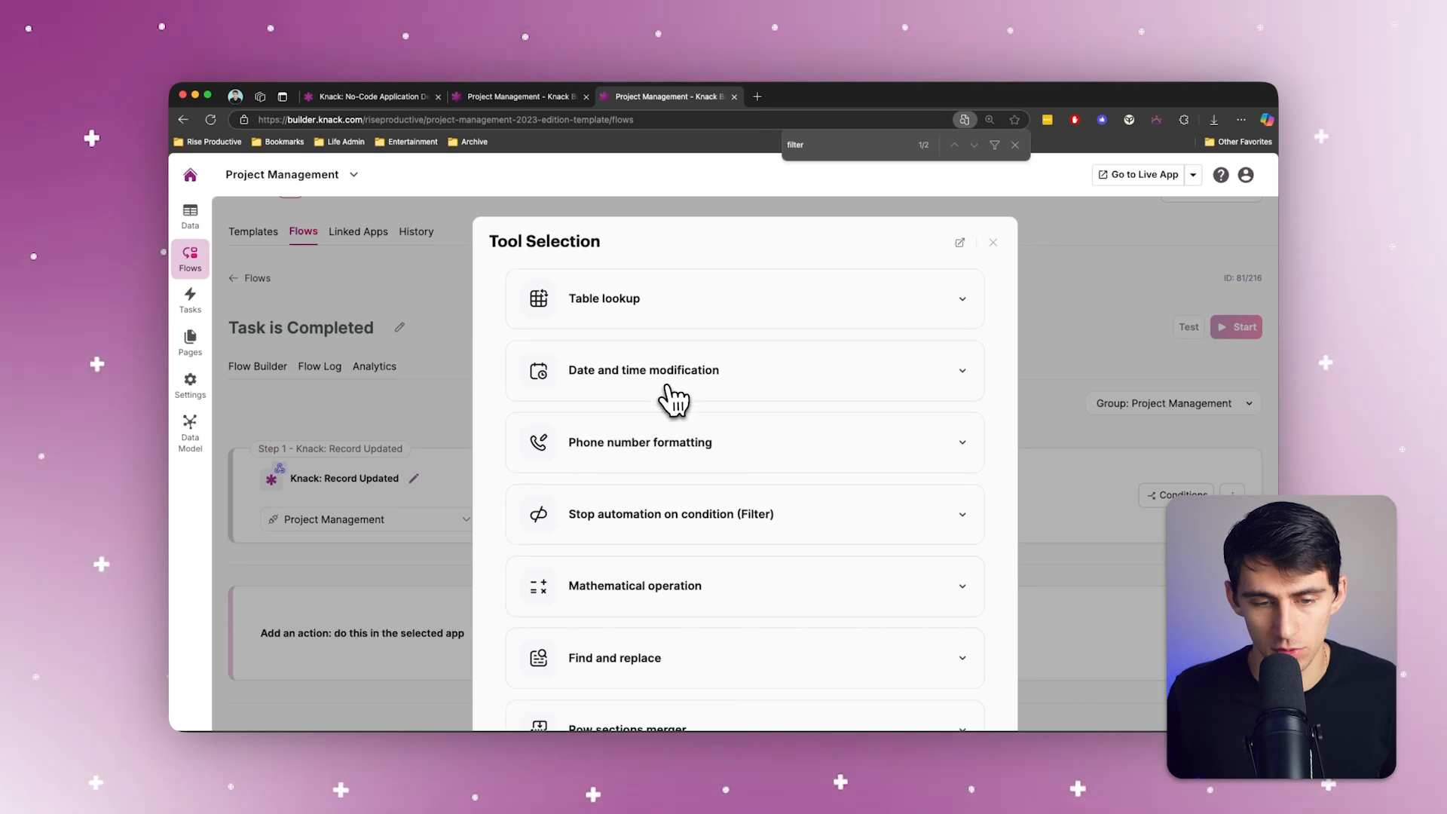
pyautogui.click(654, 516)
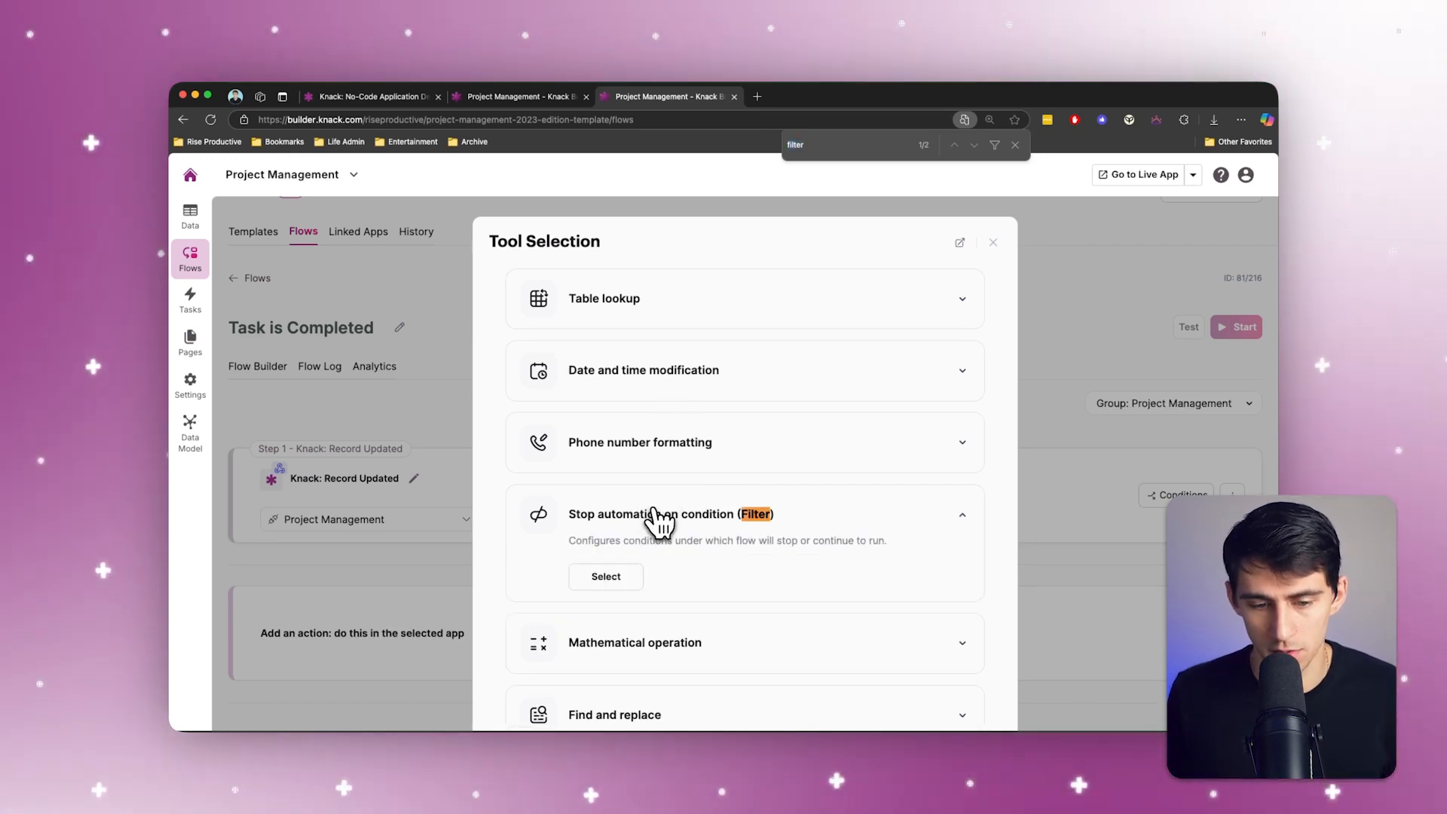
pyautogui.click(647, 579)
# Step: Set the filter's action to Continue flow and add a condition that checks whether Status - Title equals a value
pyautogui.click(631, 459)
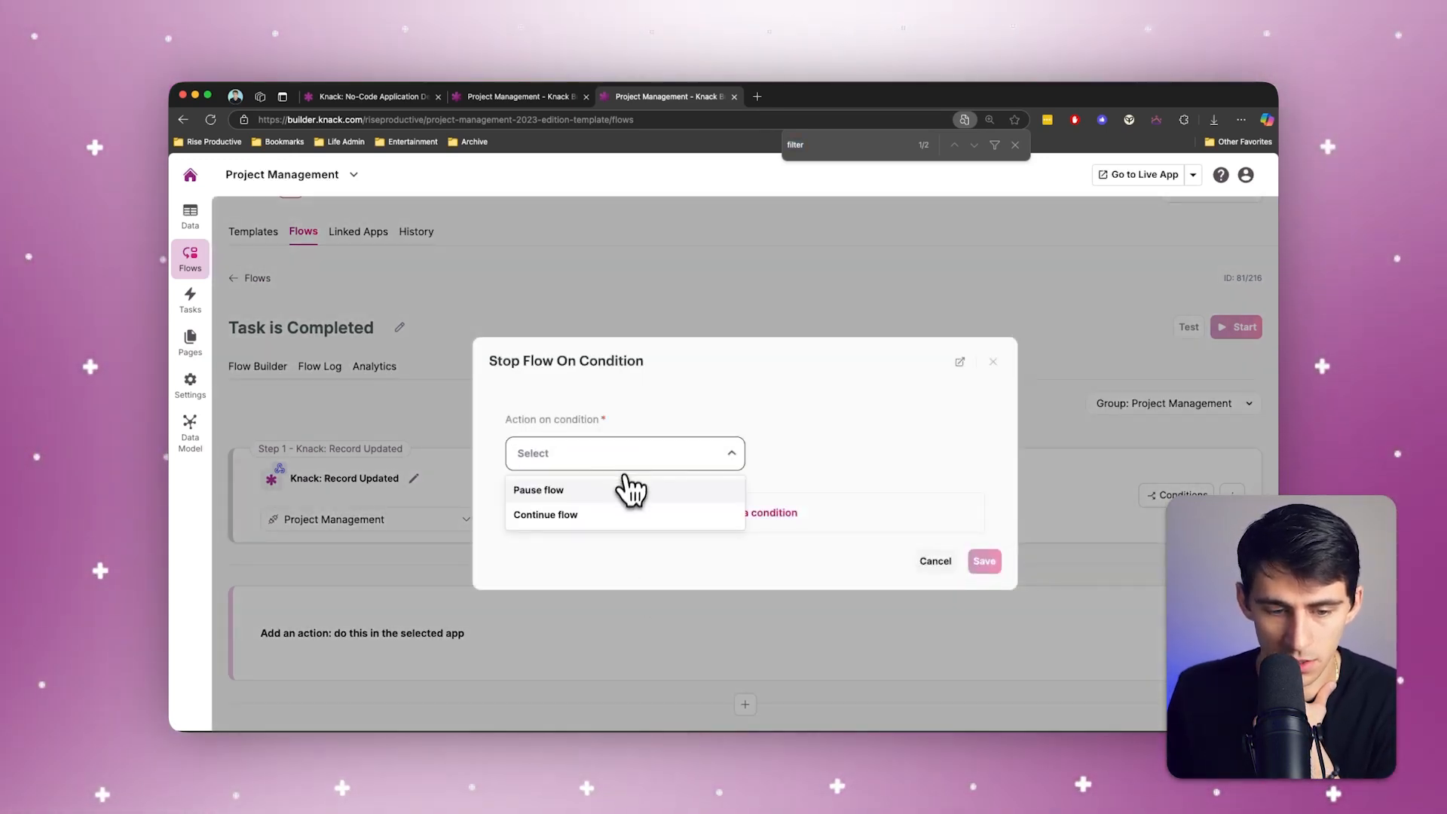
pyautogui.click(633, 493)
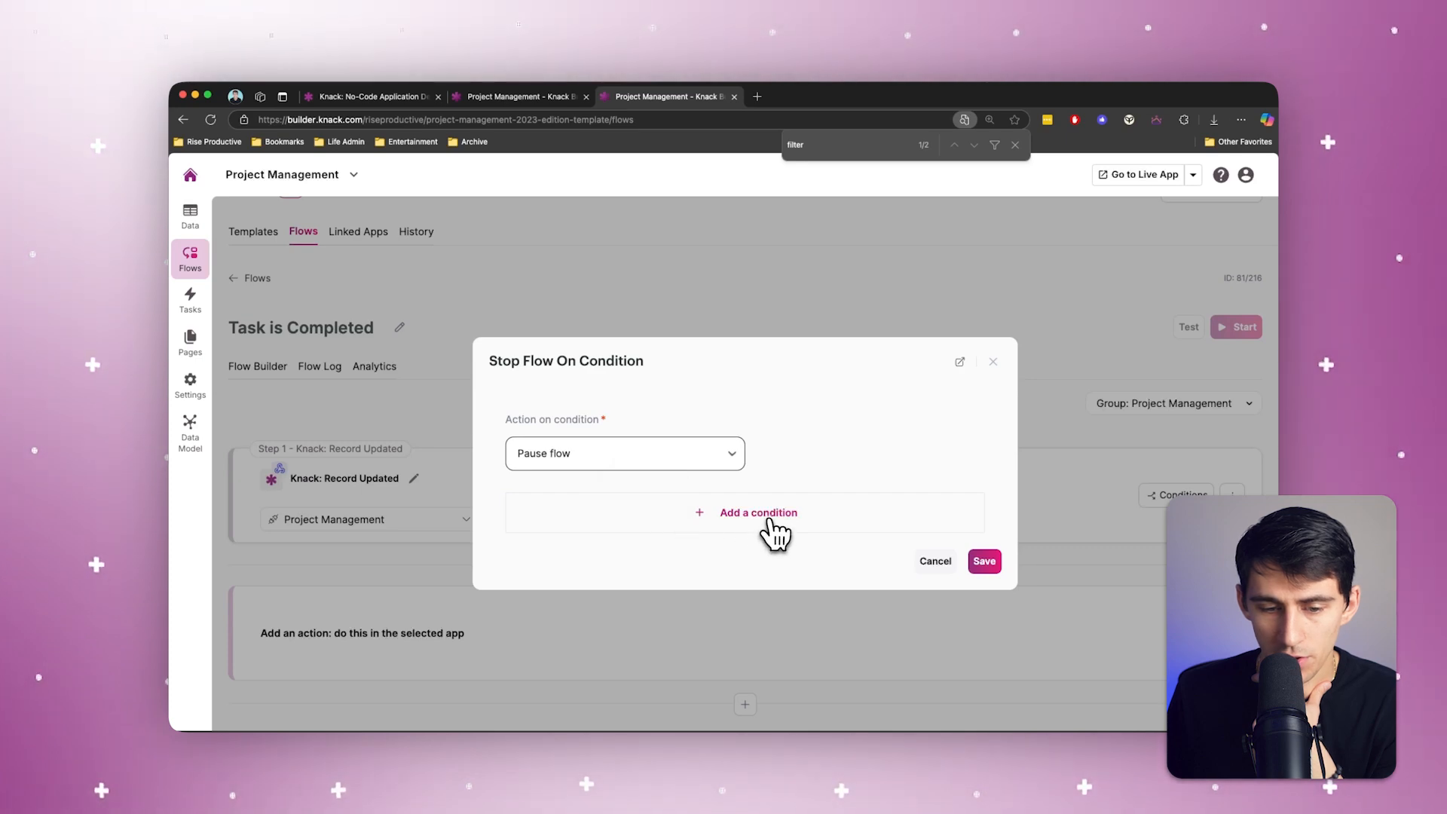
pyautogui.click(660, 528)
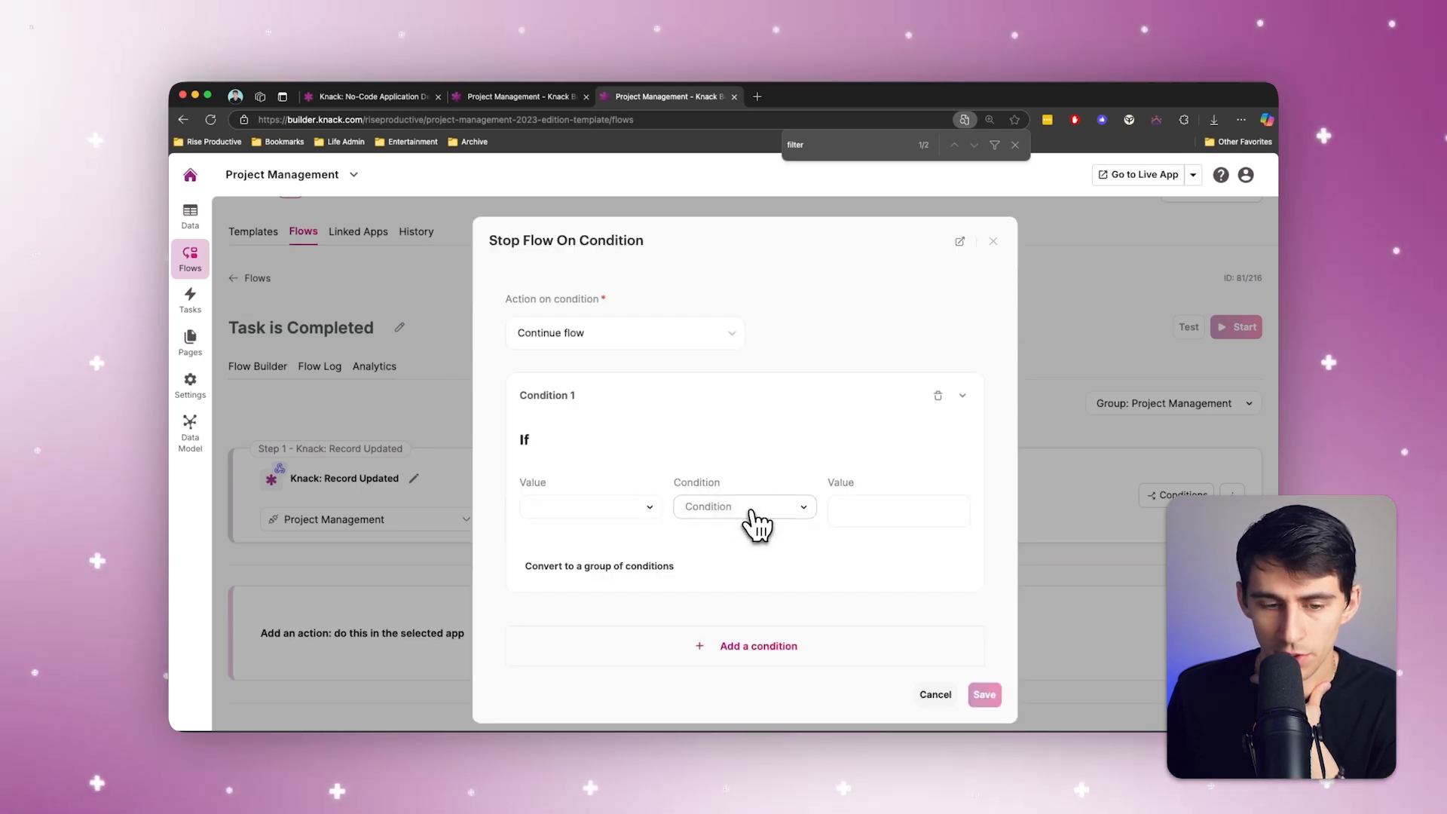
pyautogui.scroll(-5, 598, 640)
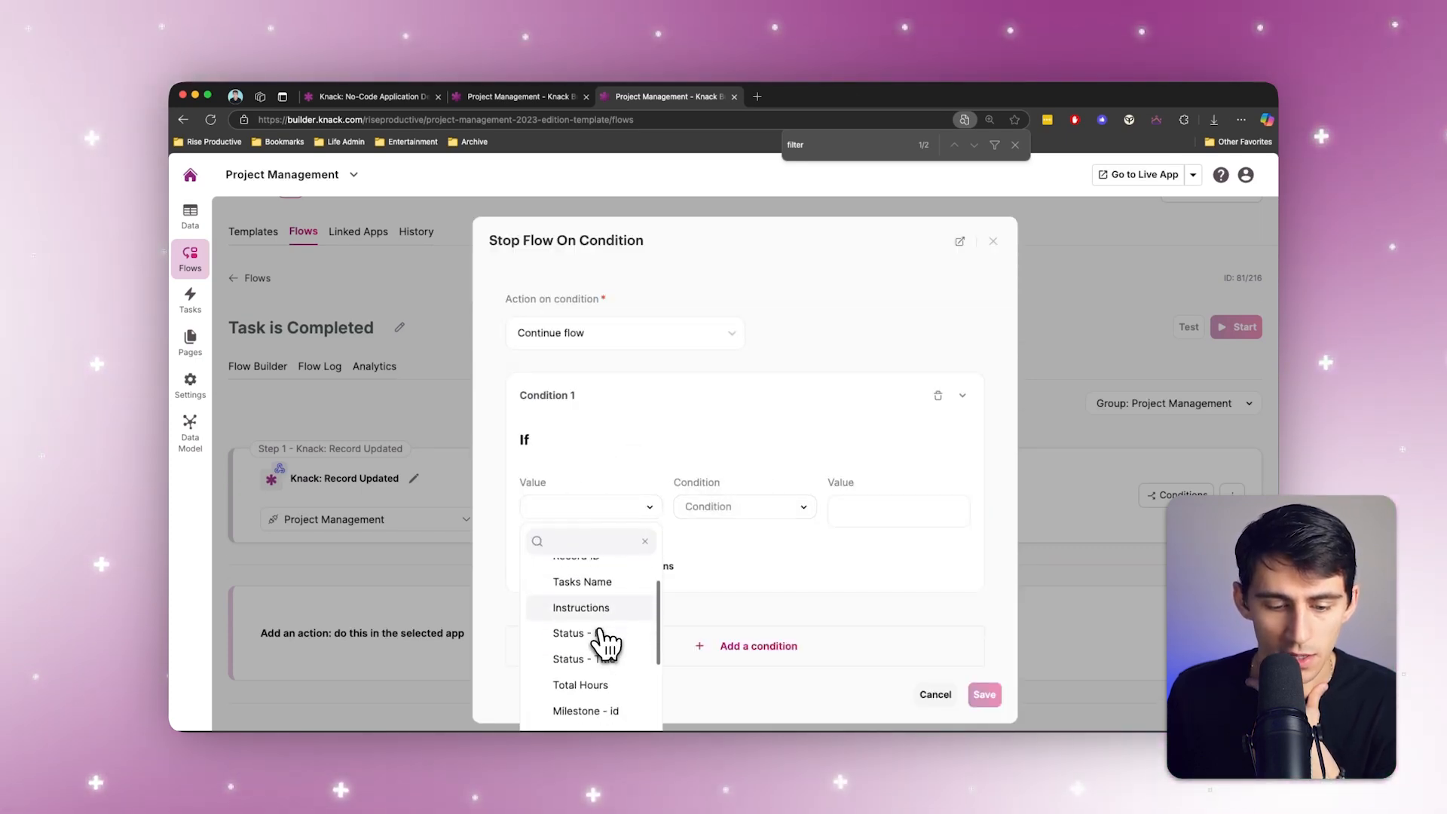
pyautogui.write('stat')
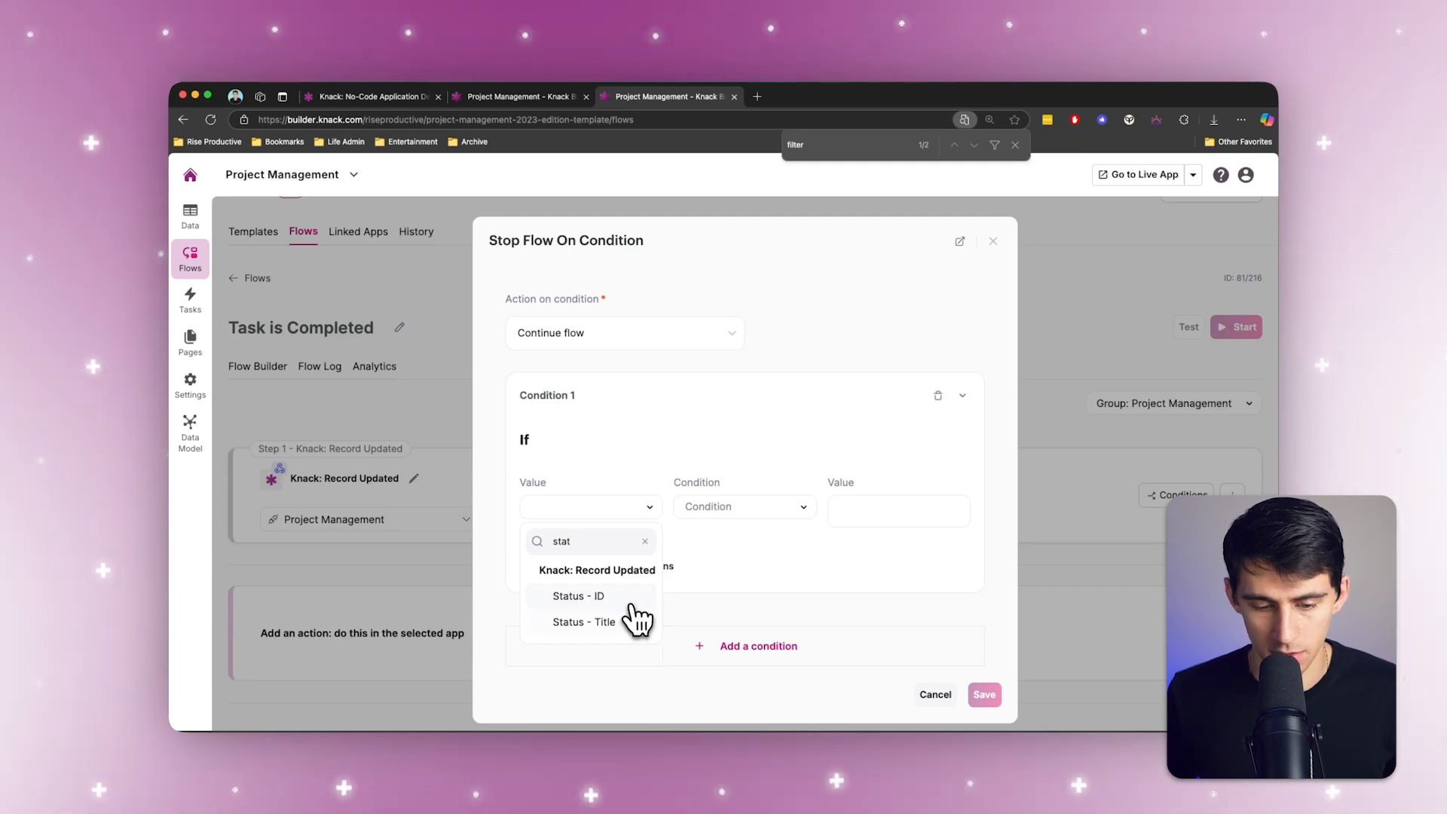
pyautogui.click(636, 620)
pyautogui.click(862, 512)
pyautogui.click(743, 506)
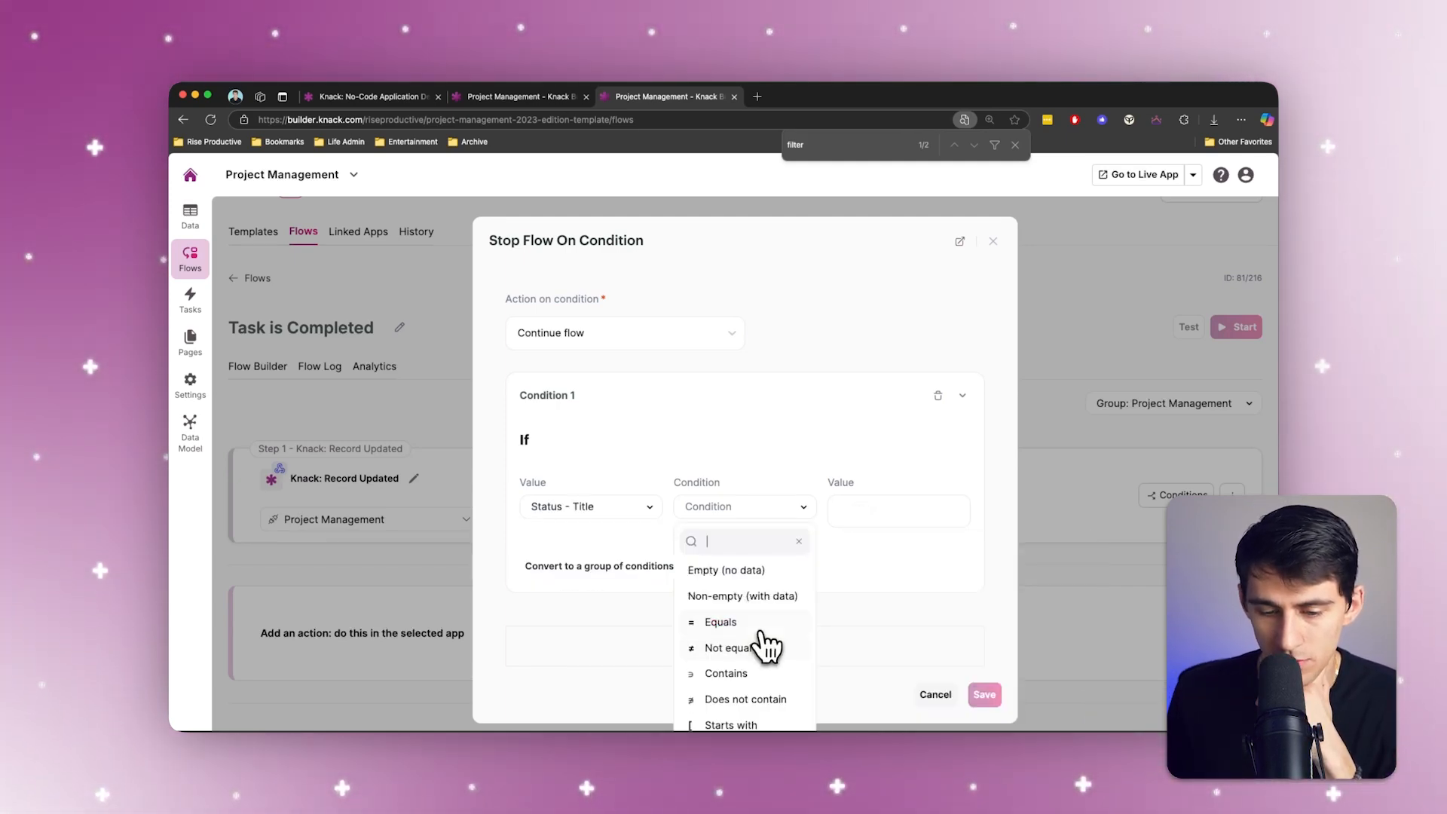
# Step: Check the status wording in the Tasks table records, enter Completed as the condition's comparison value, and save the filter
pyautogui.click(482, 96)
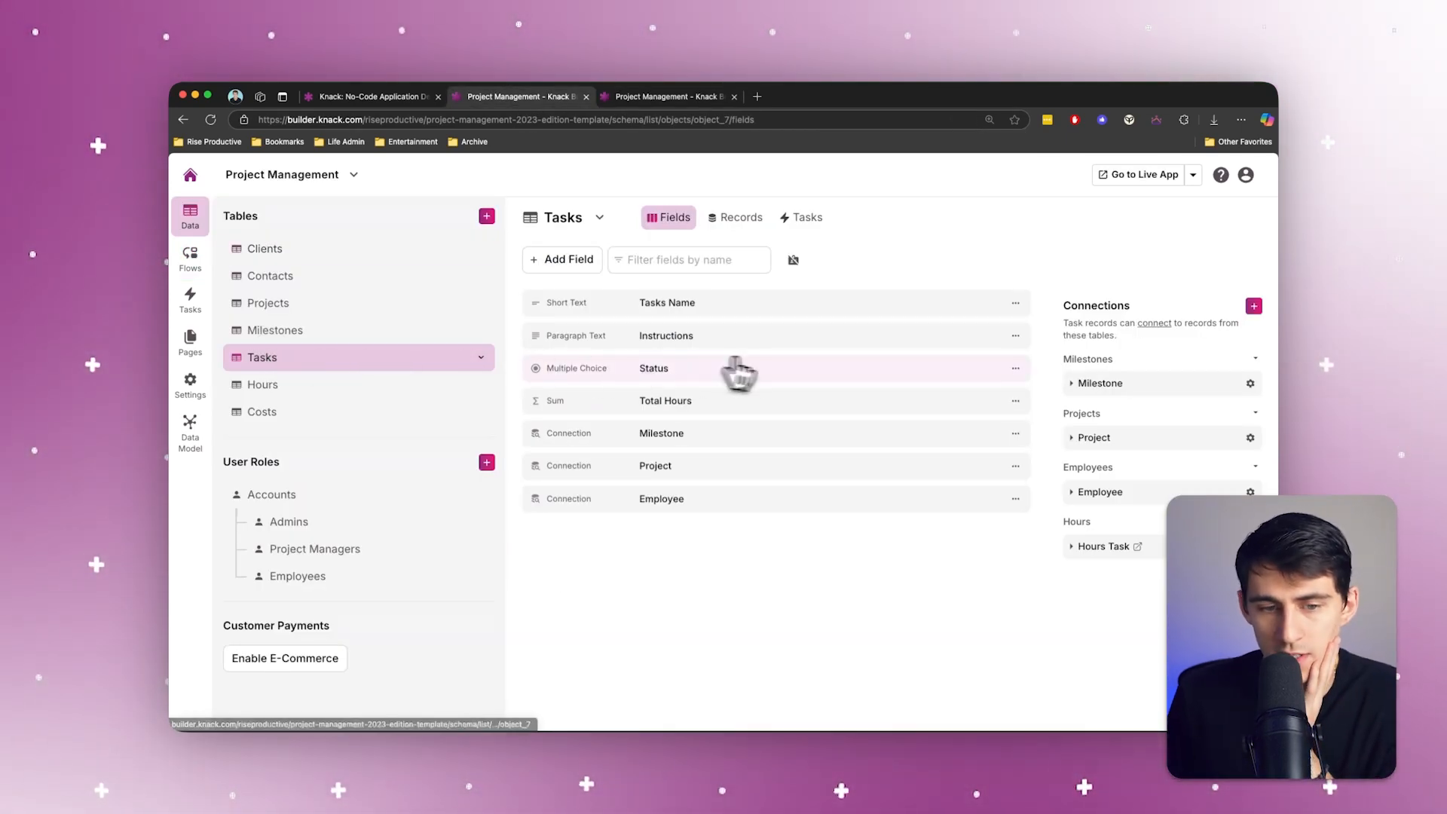
pyautogui.click(756, 227)
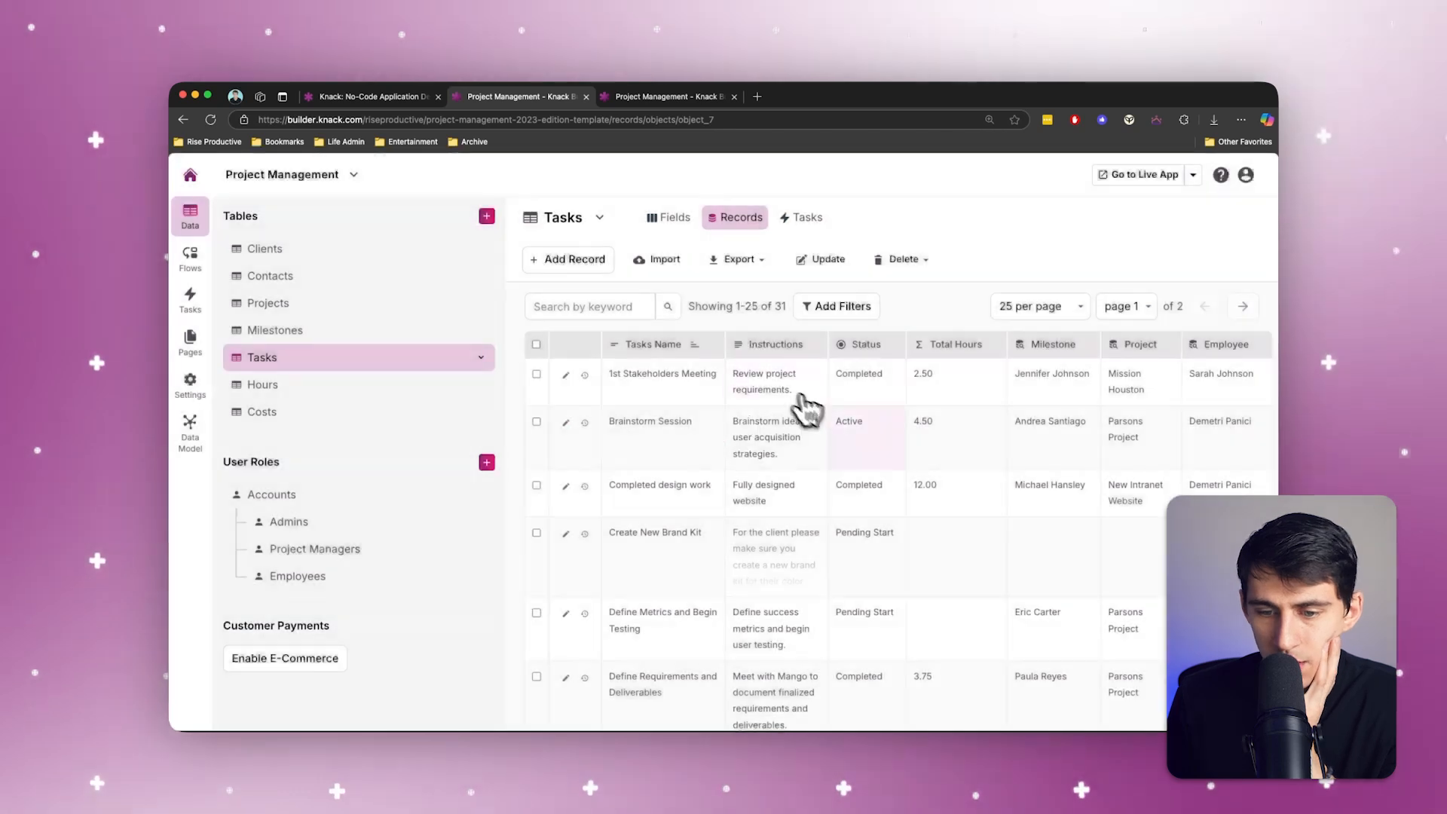
pyautogui.click(865, 437)
pyautogui.click(664, 96)
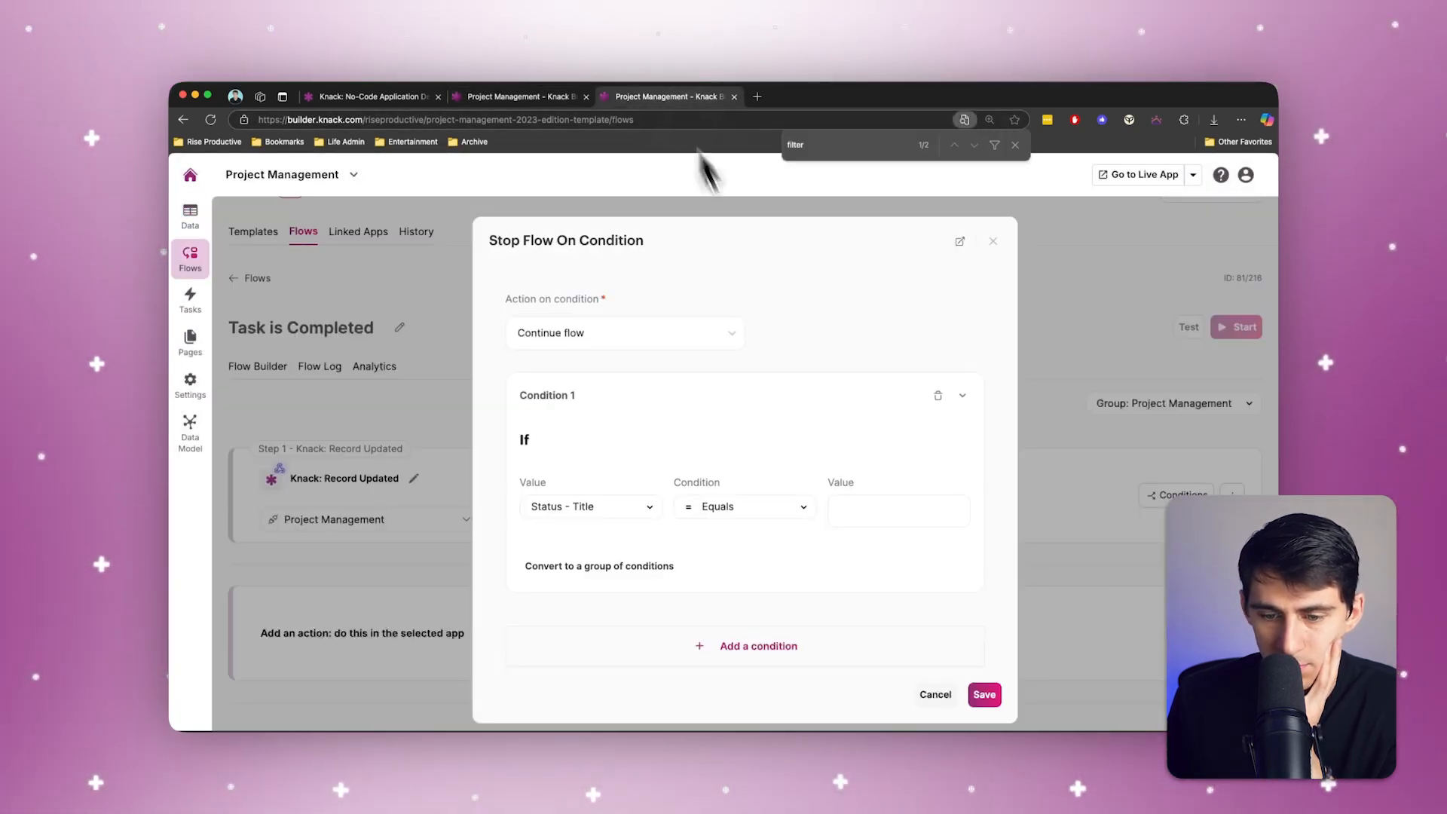
pyautogui.click(850, 503)
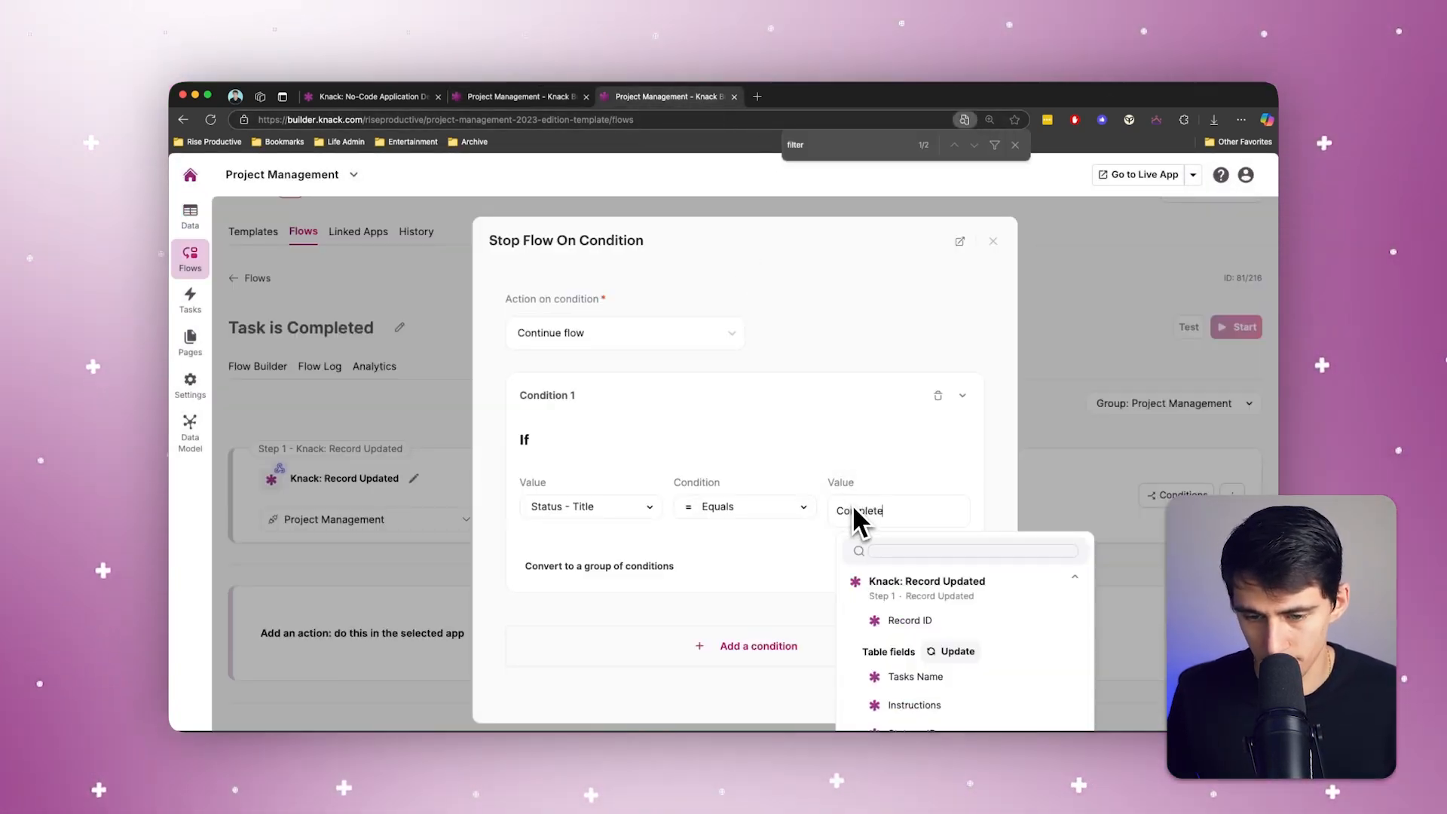
pyautogui.write('d')
pyautogui.click(763, 552)
pyautogui.click(980, 692)
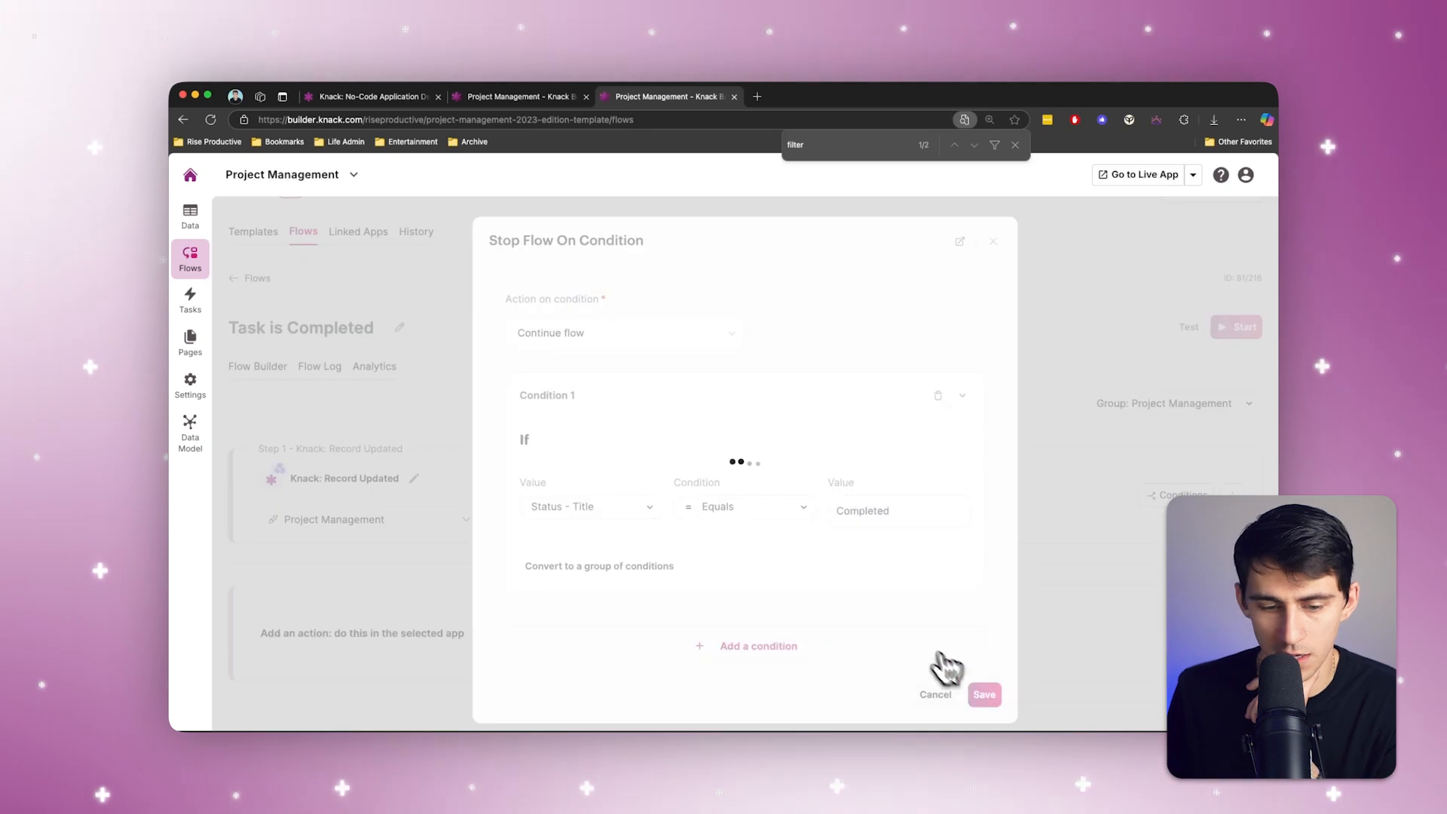
# Step: Add a Slack action after the filter that sends a message to a public channel, using the My Account Slack connection
pyautogui.click(722, 668)
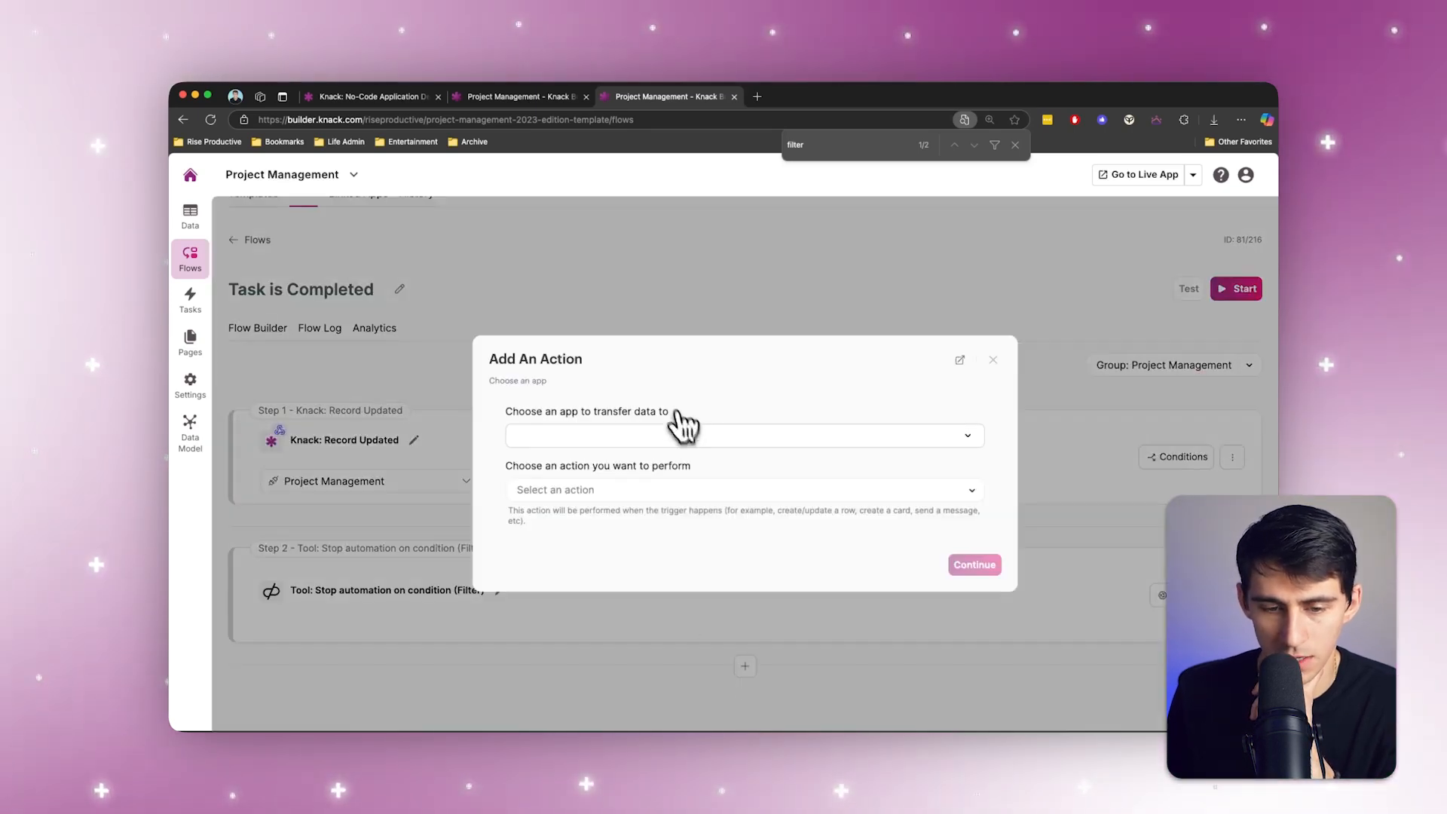
pyautogui.click(627, 431)
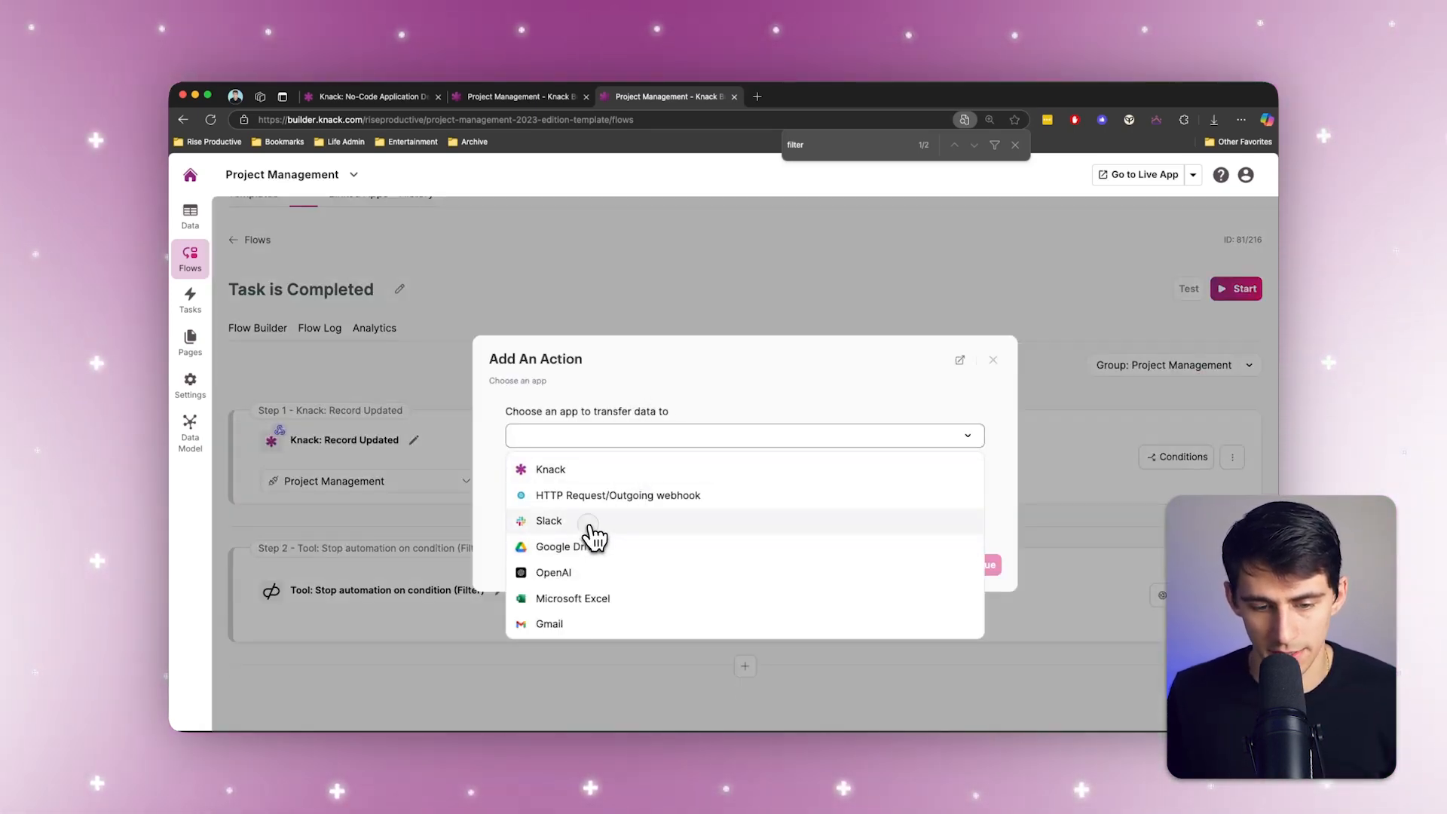
pyautogui.click(595, 522)
pyautogui.click(646, 491)
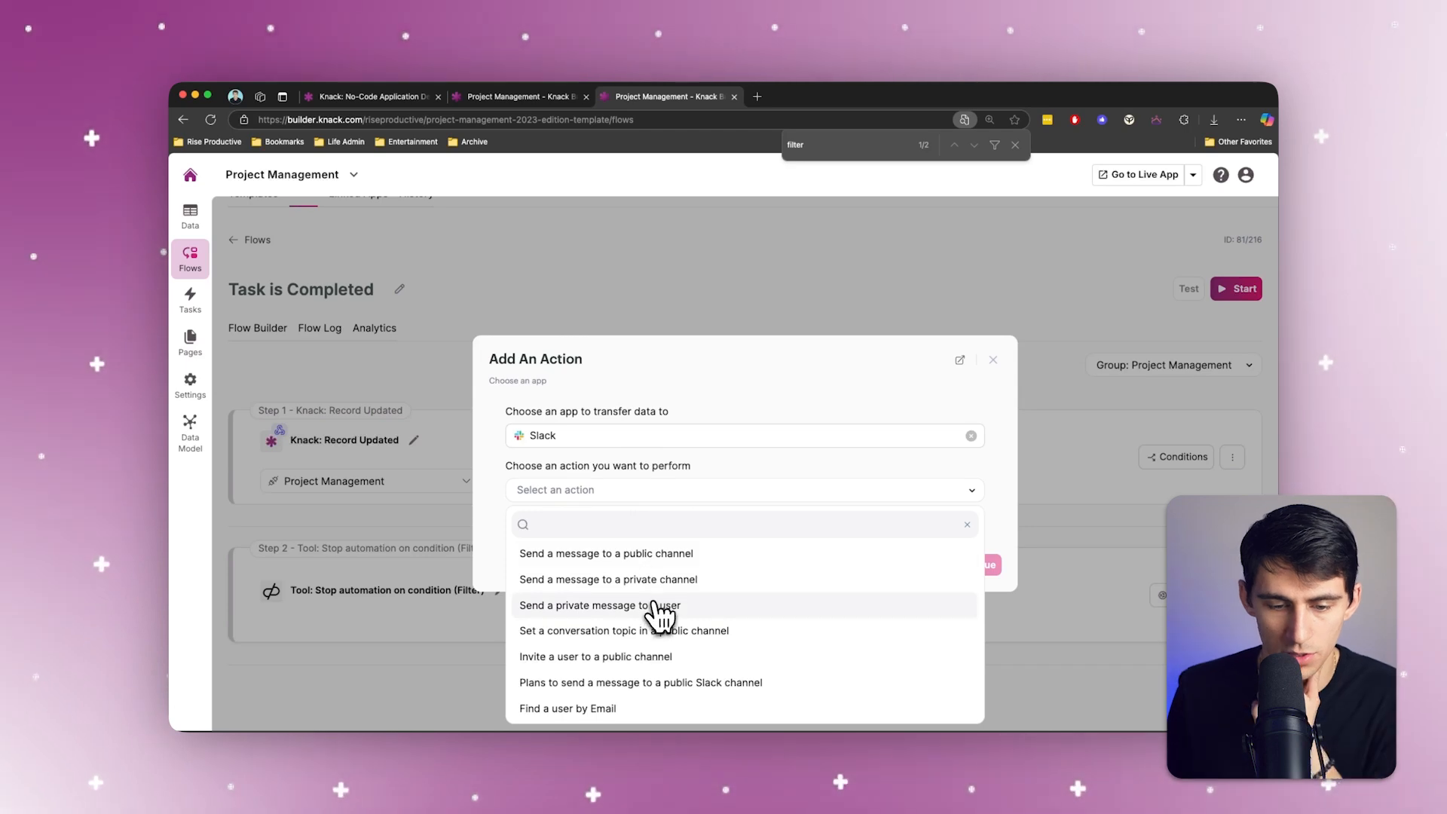
pyautogui.click(650, 555)
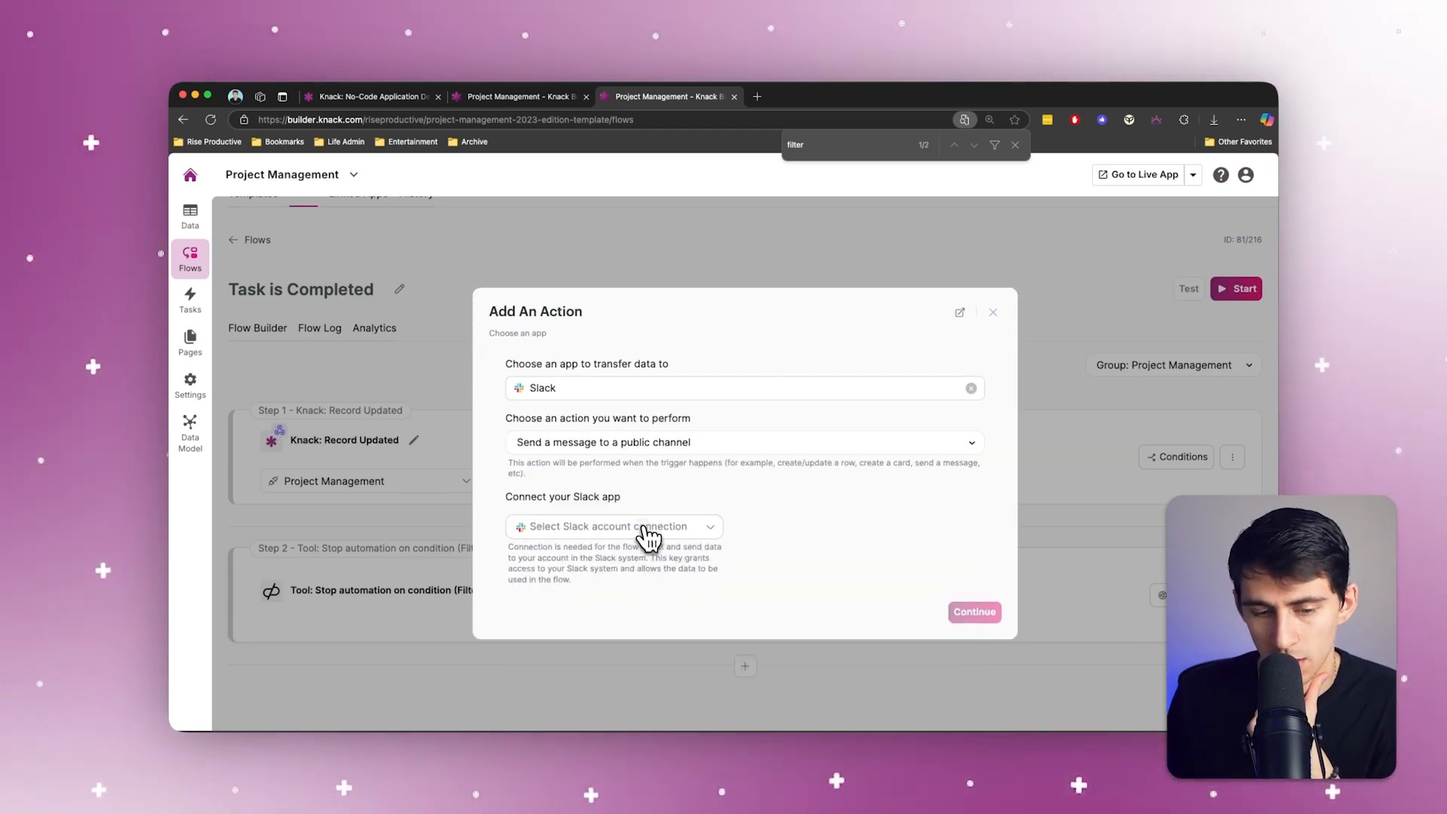
pyautogui.click(648, 528)
pyautogui.click(628, 562)
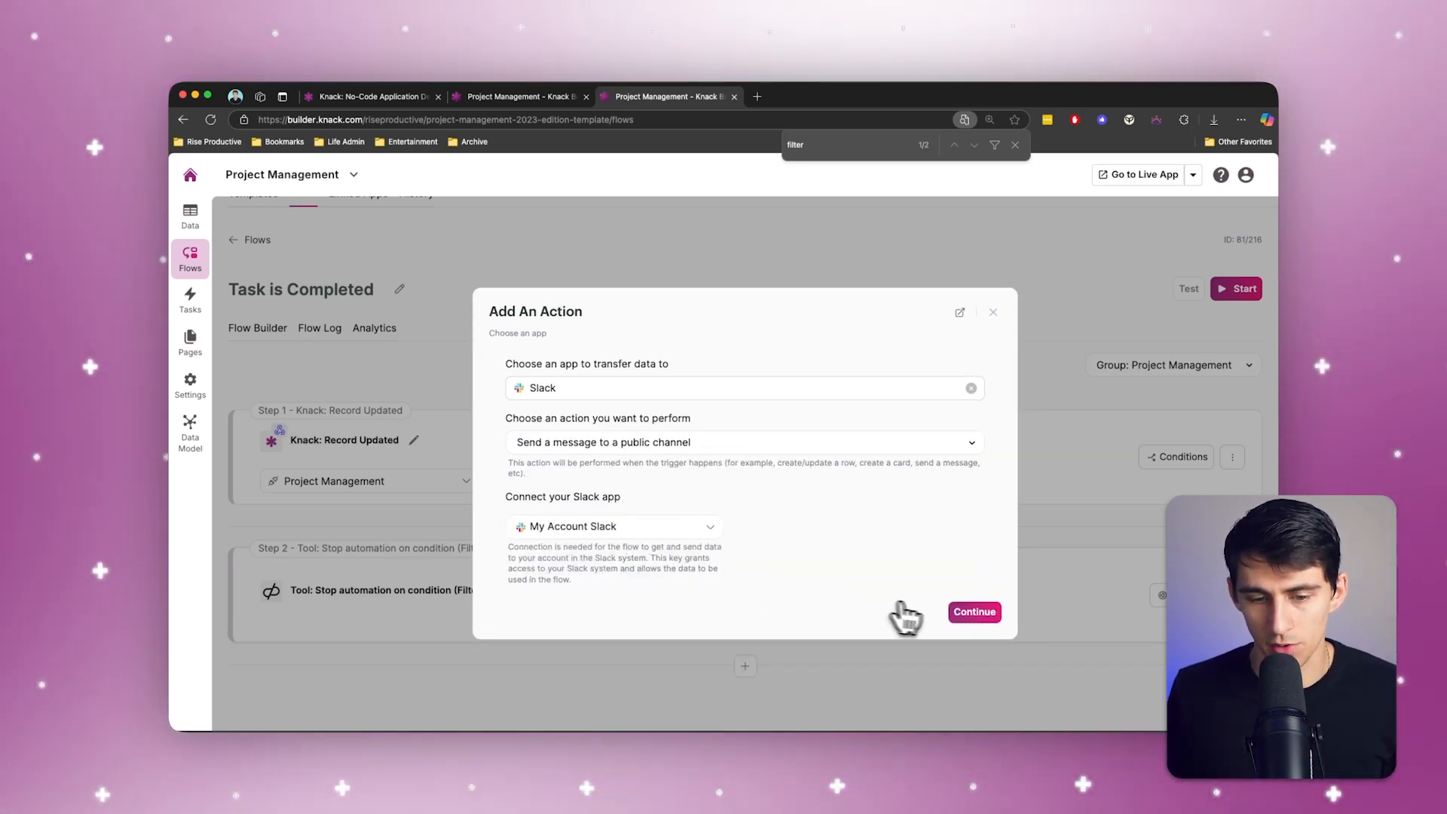
pyautogui.click(964, 614)
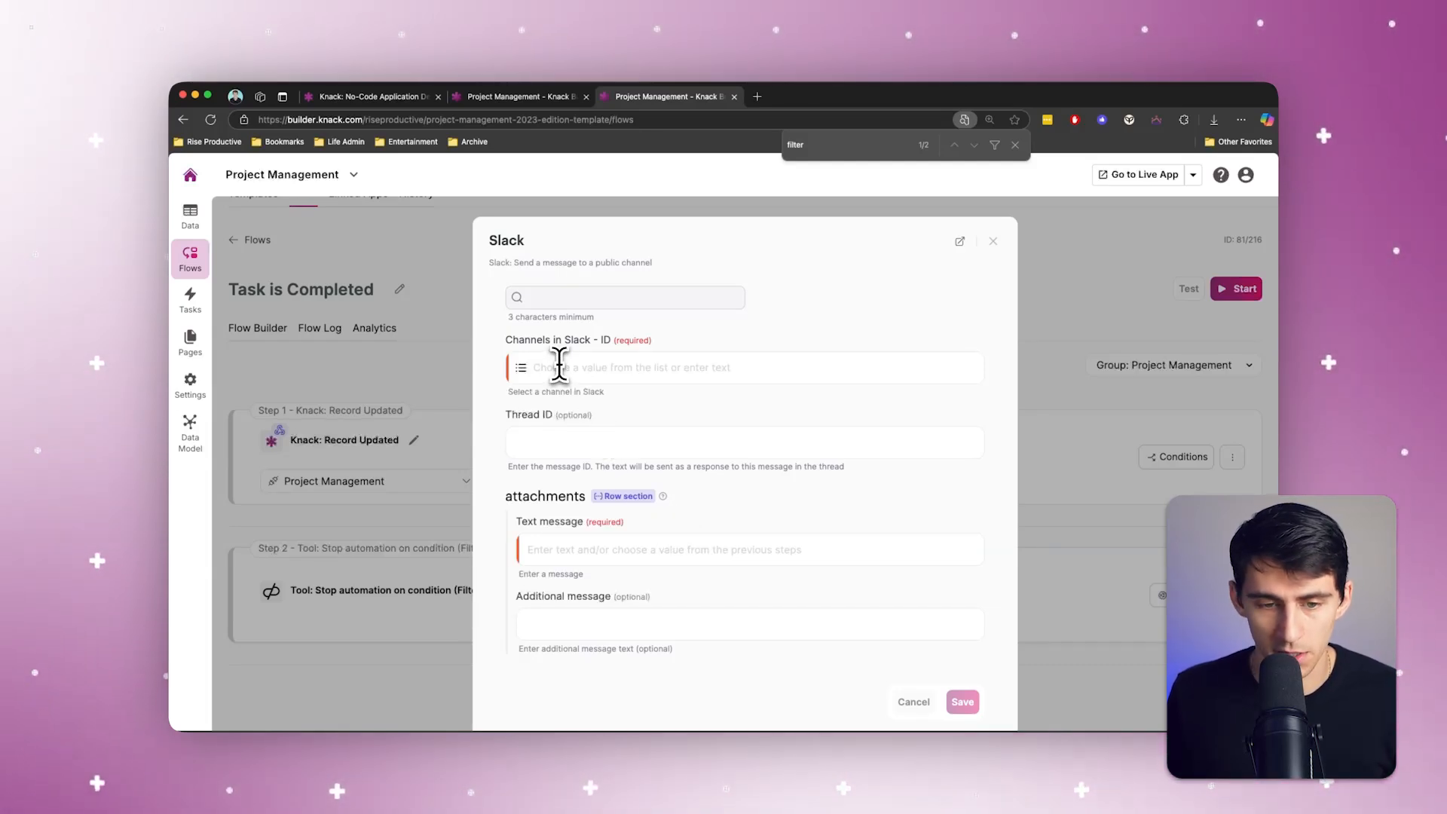
# Step: Choose tasks-completed-services as the Slack channel for the message
pyautogui.click(645, 439)
pyautogui.write('tasks')
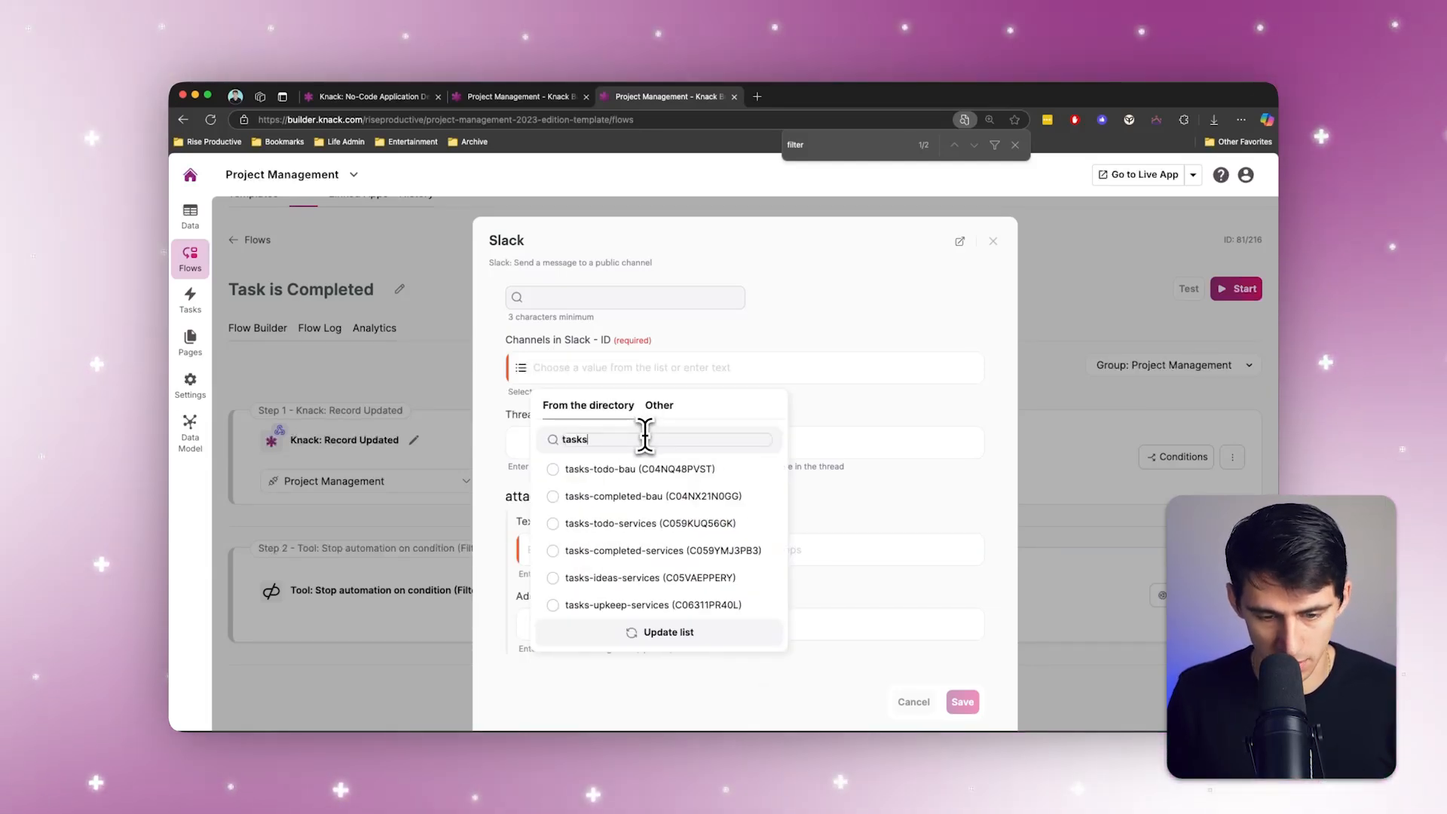
pyautogui.click(626, 547)
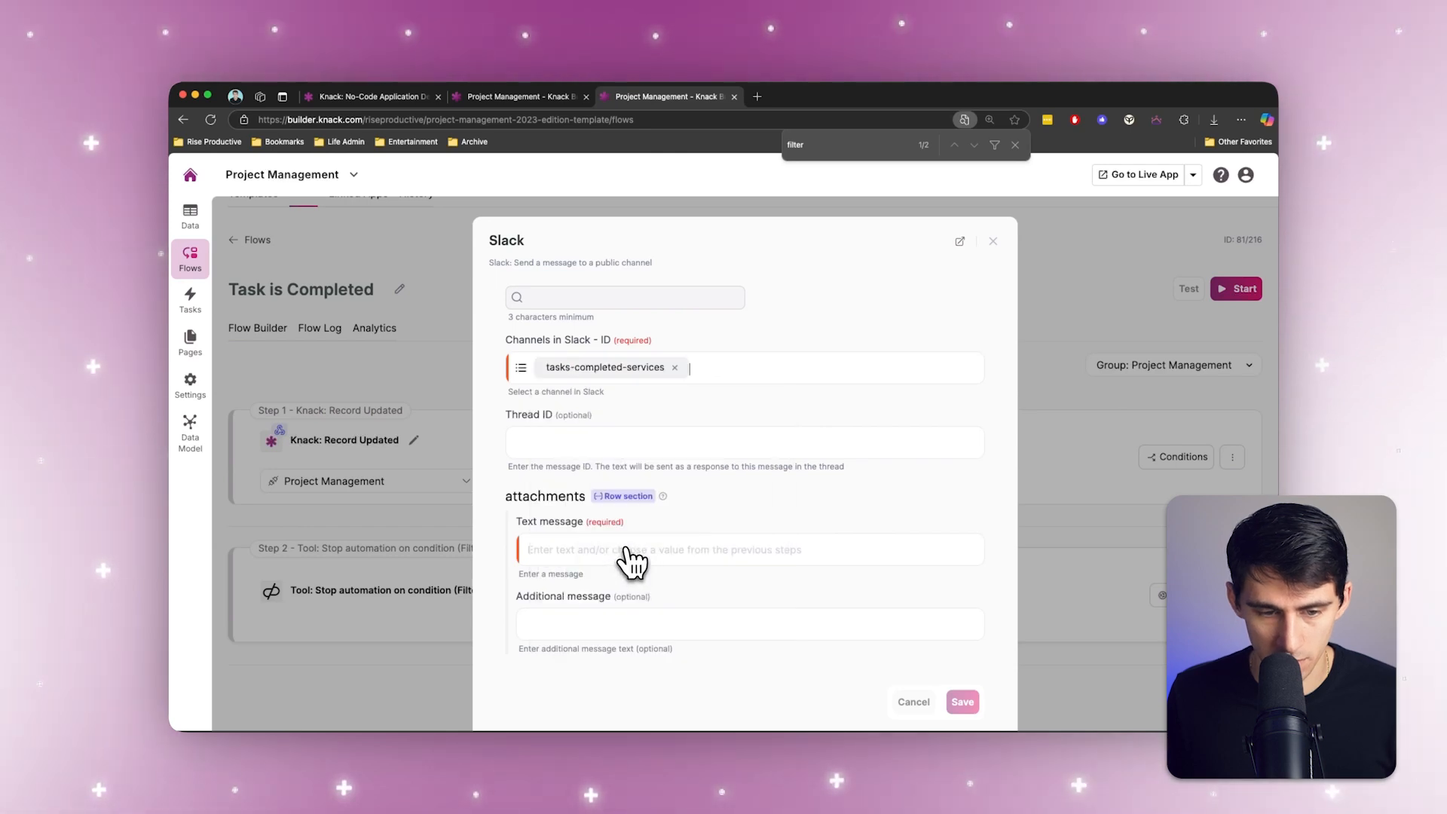
# Step: Write the message "Hey team, the task [Tasks Name] has been completed by" with the Tasks Name field inserted, and save the Slack action
pyautogui.click(595, 557)
pyautogui.write('Hey team,')
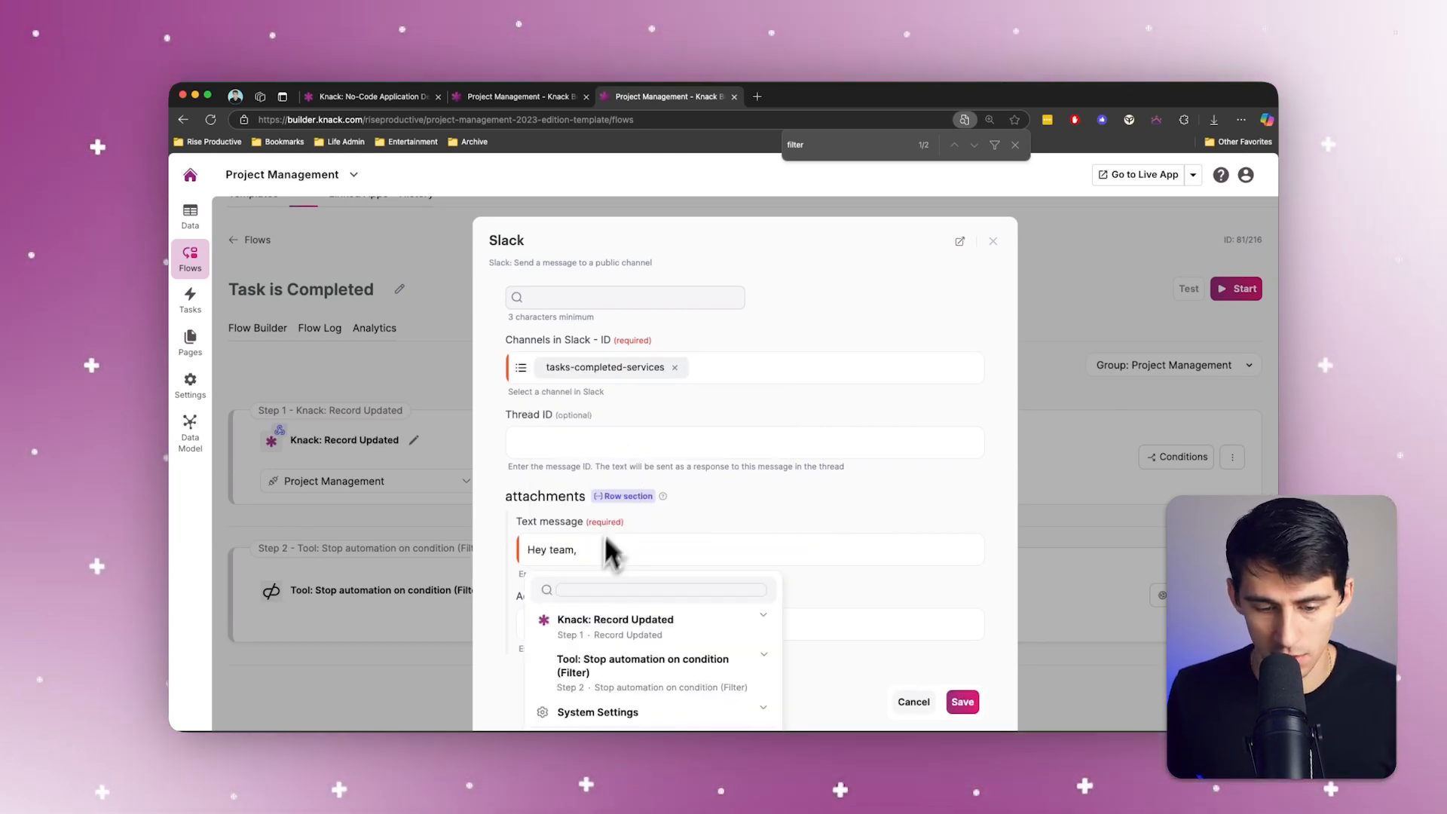
pyautogui.scroll(-1, 608, 537)
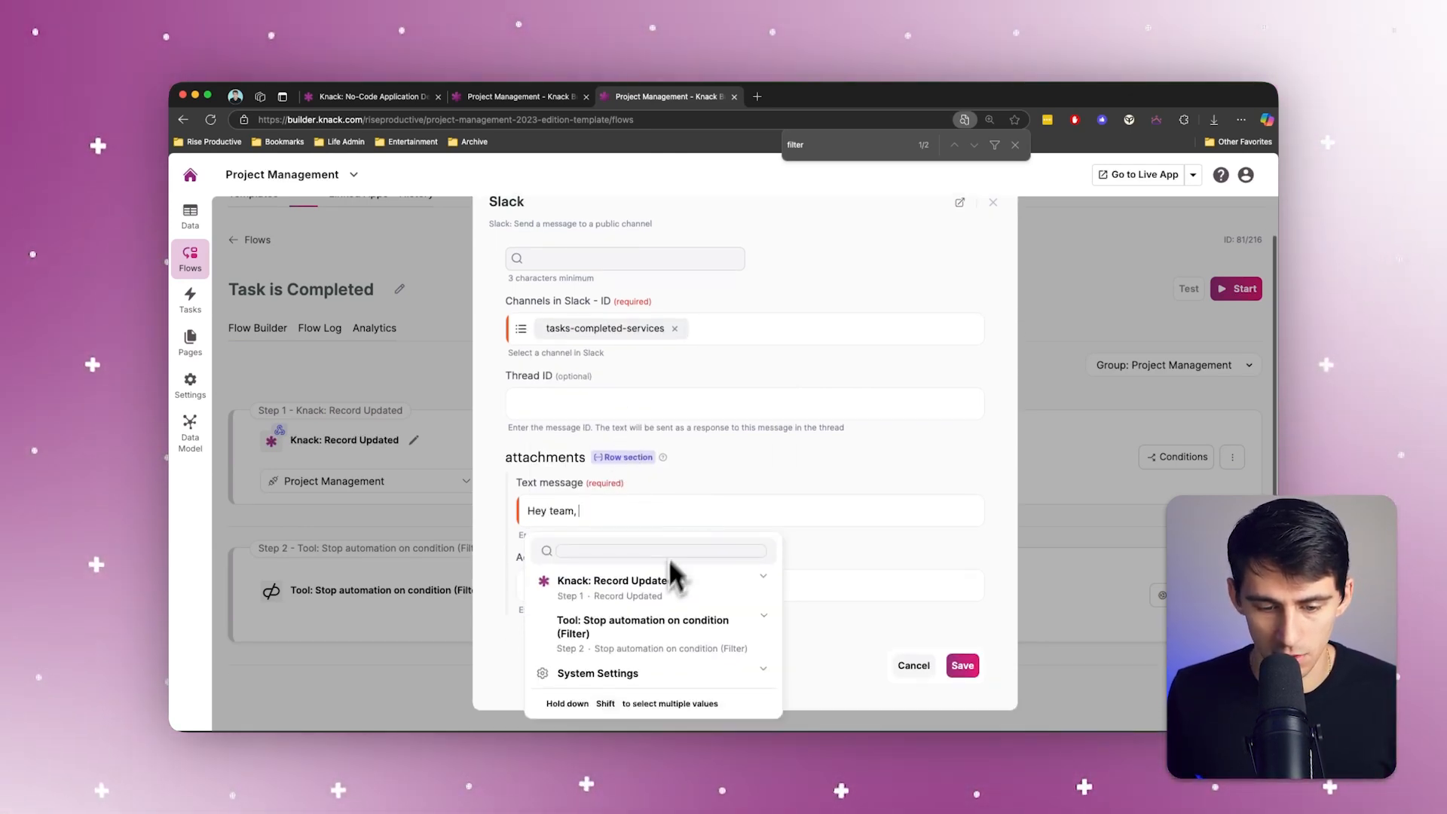
pyautogui.write('team, the task')
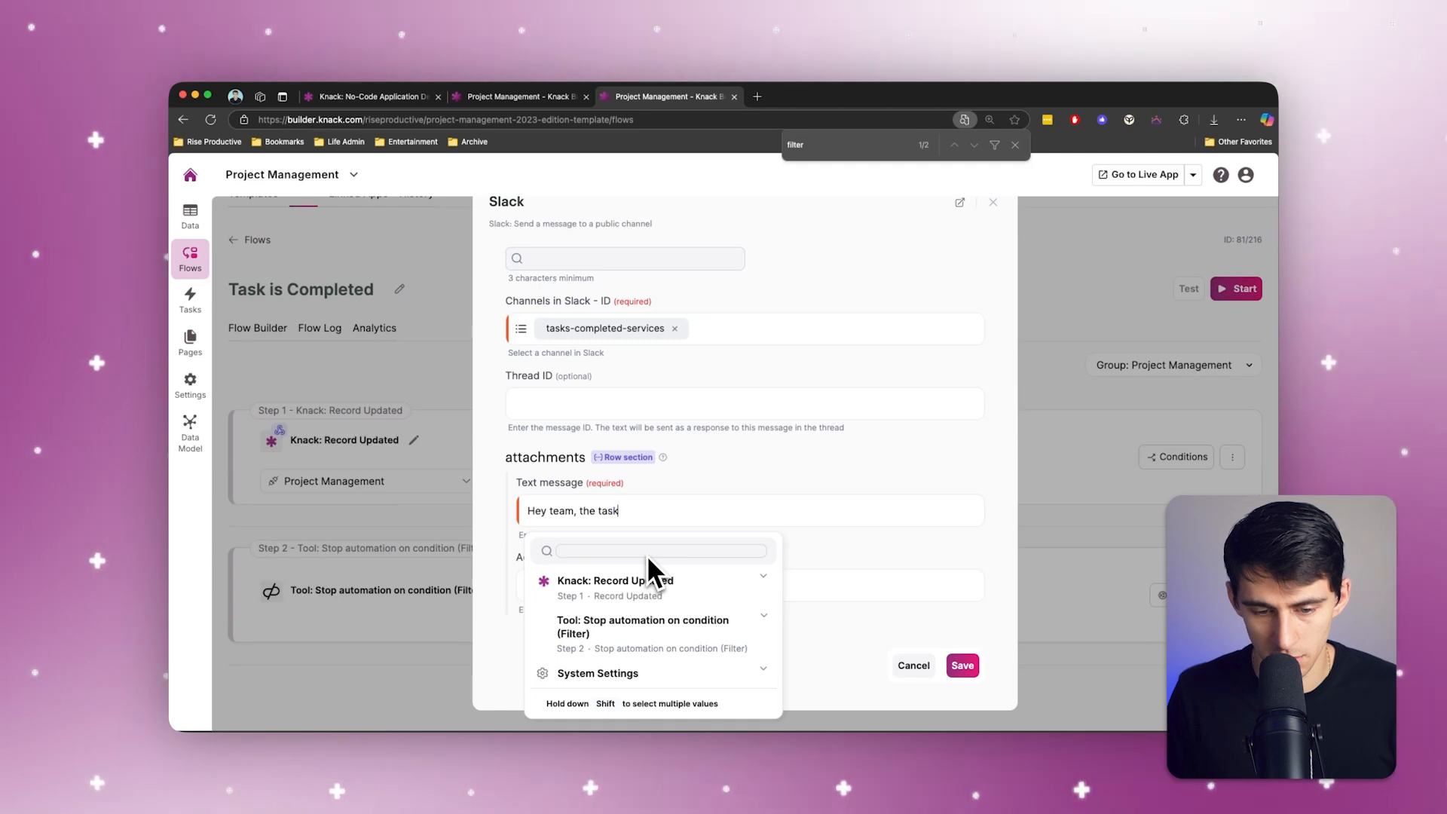
pyautogui.click(632, 582)
pyautogui.write('has be')
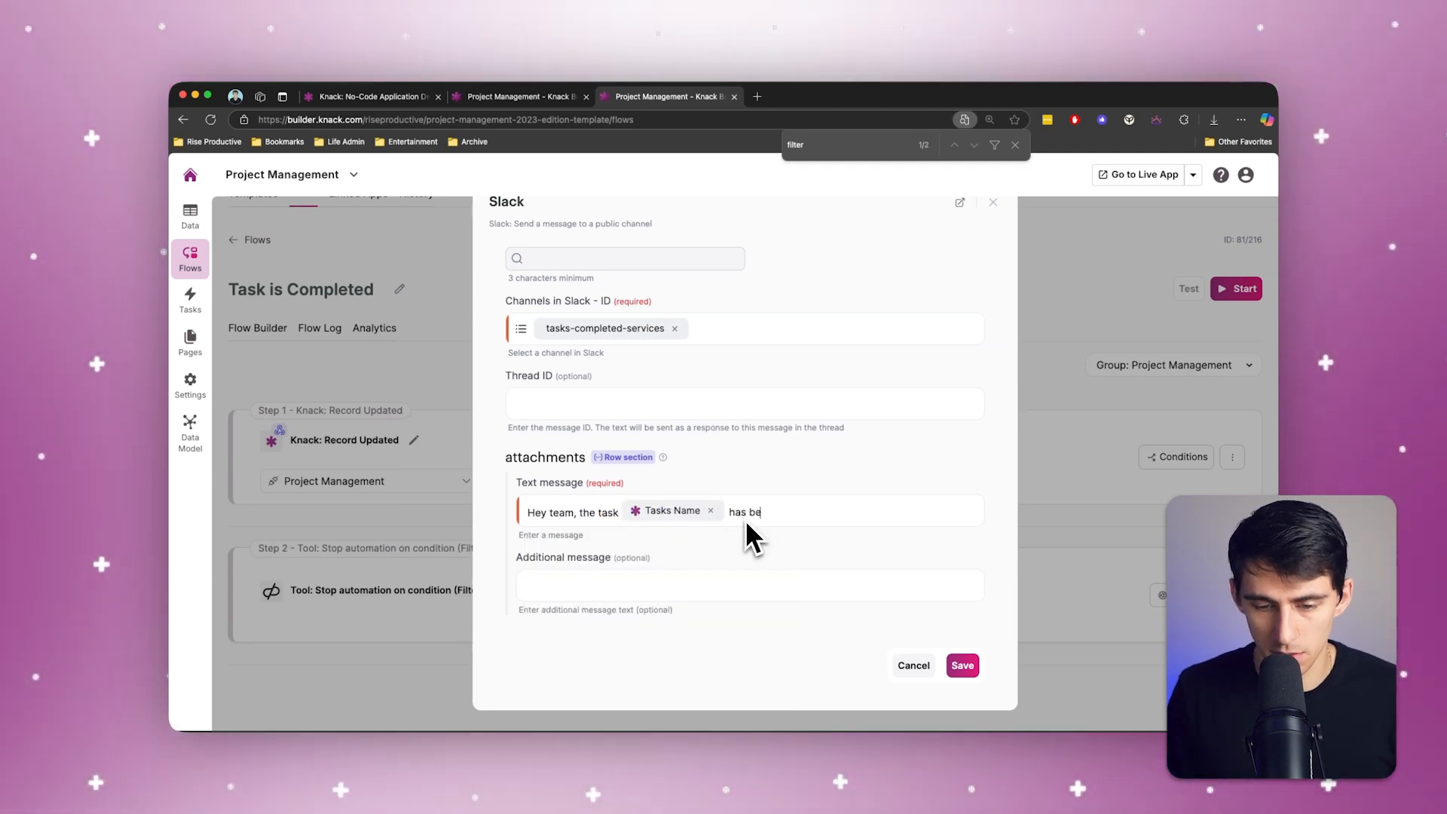
pyautogui.write('en completed by')
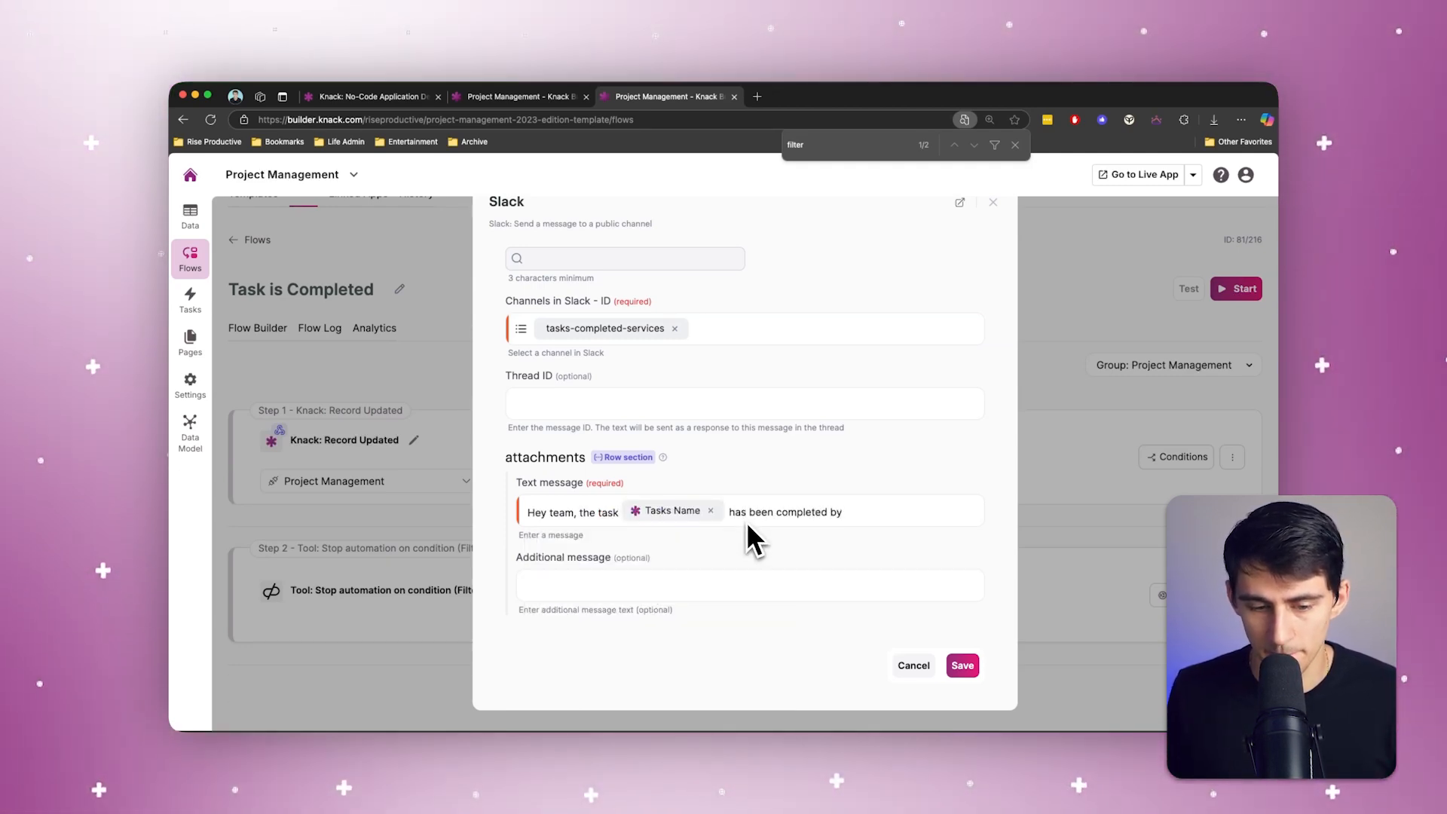
pyautogui.click(961, 667)
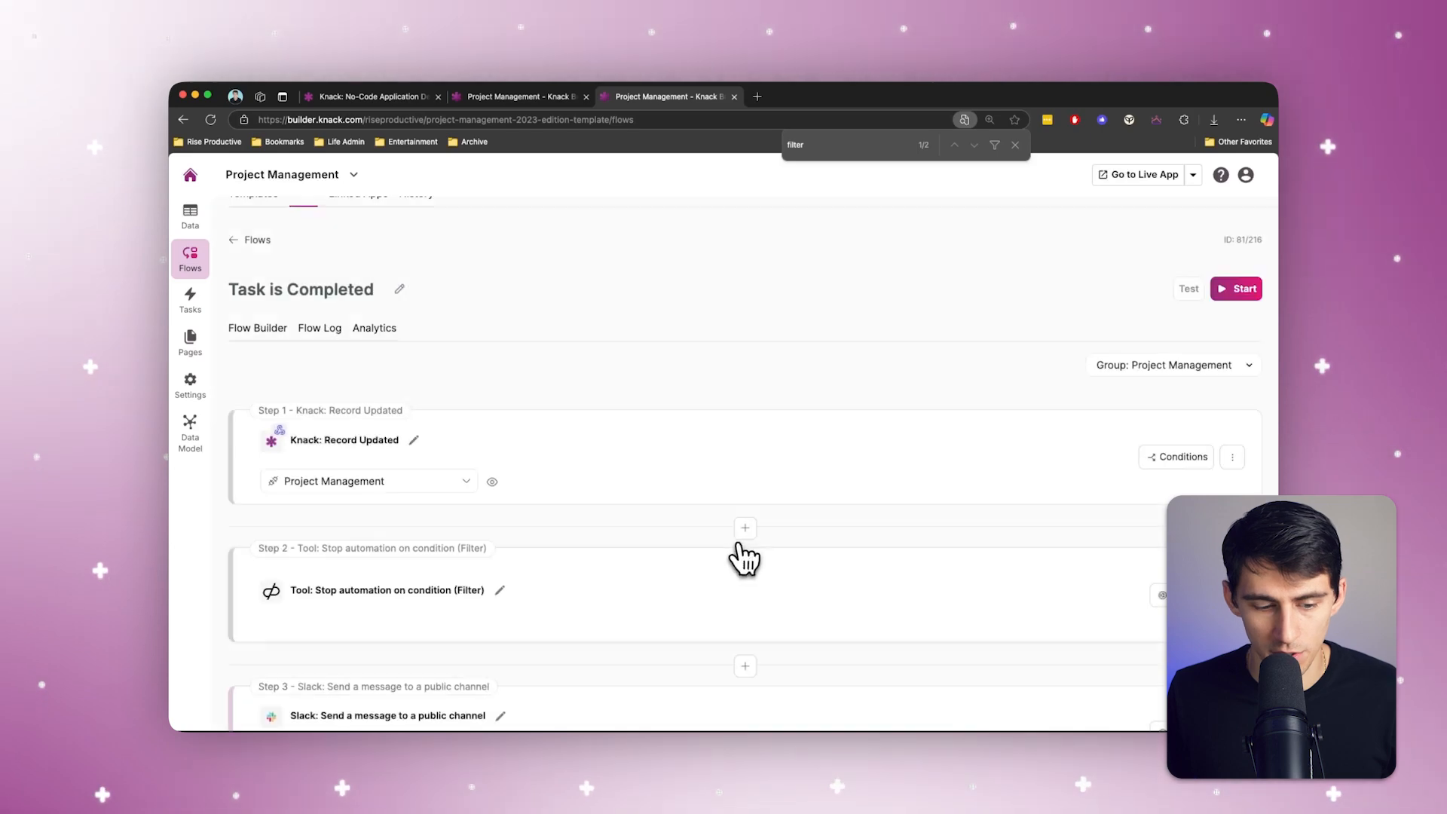
# Step: Insert a new Knack action between the filter and the Slack message
pyautogui.scroll(-3, 746, 554)
pyautogui.click(720, 565)
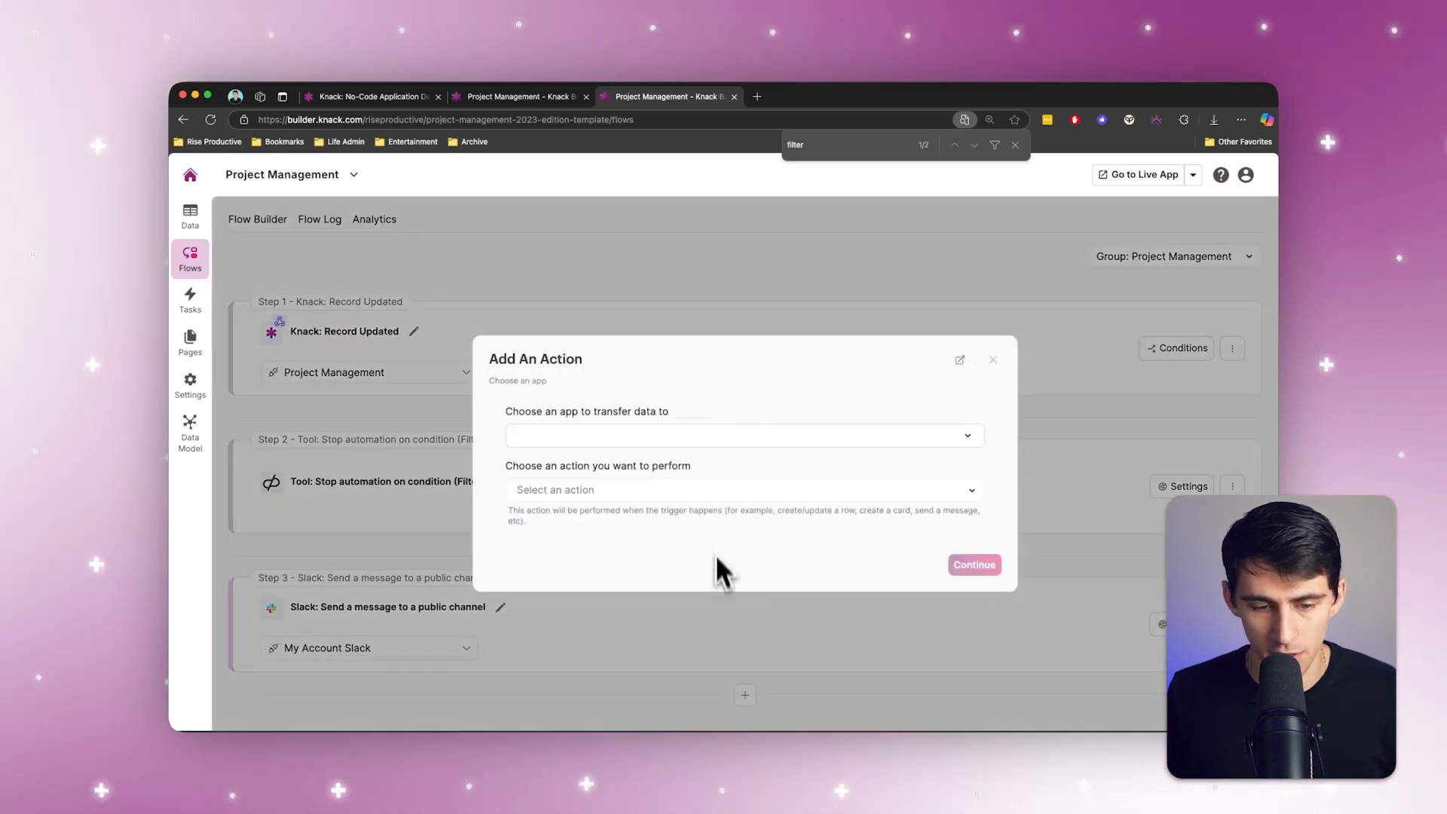
pyautogui.click(646, 436)
pyautogui.click(580, 470)
# Step: Try setting the action up as Search for Record IDs on the Employees table, using the Project Management connection
pyautogui.click(582, 488)
pyautogui.click(598, 622)
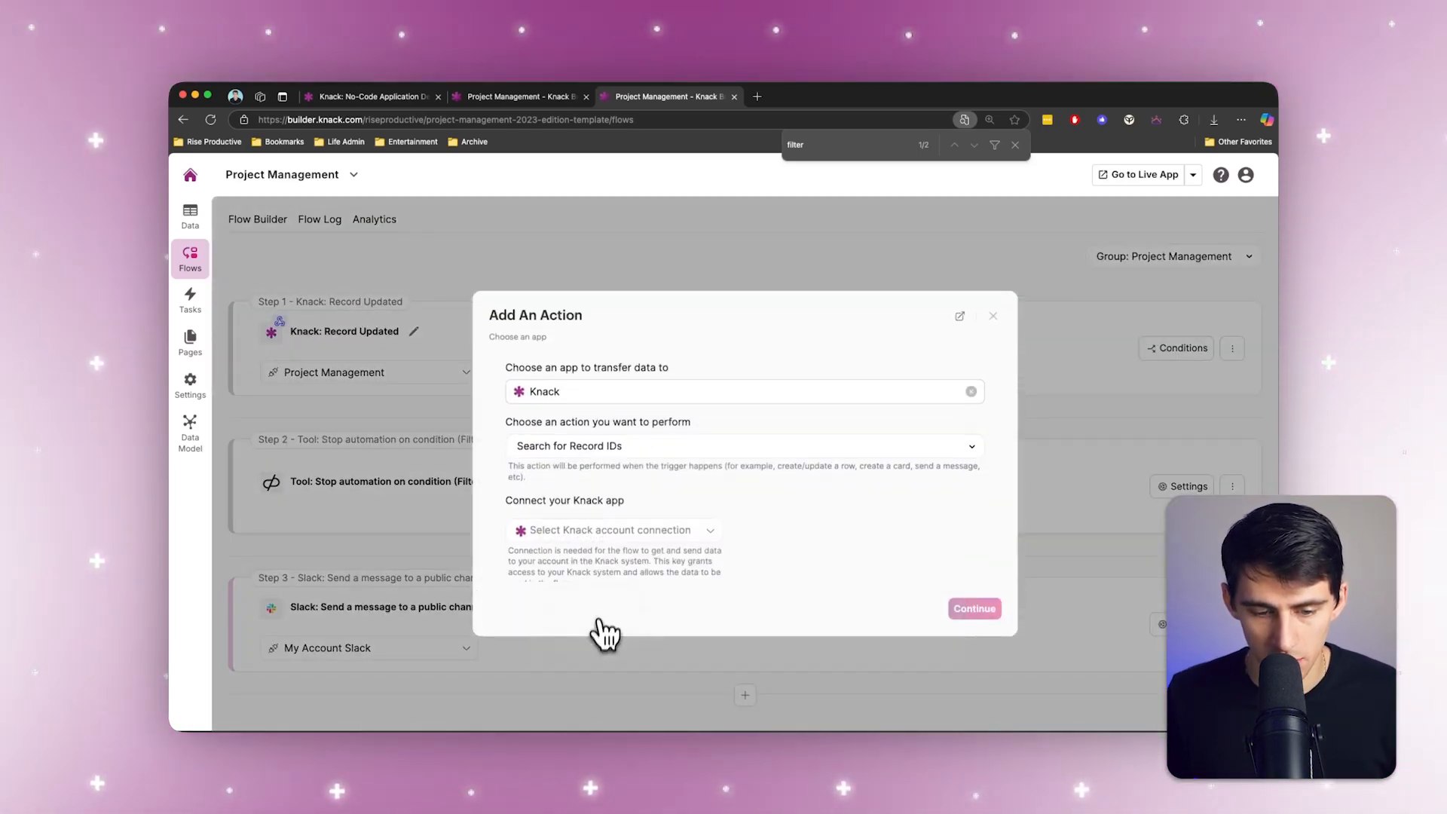
pyautogui.click(609, 532)
pyautogui.click(586, 620)
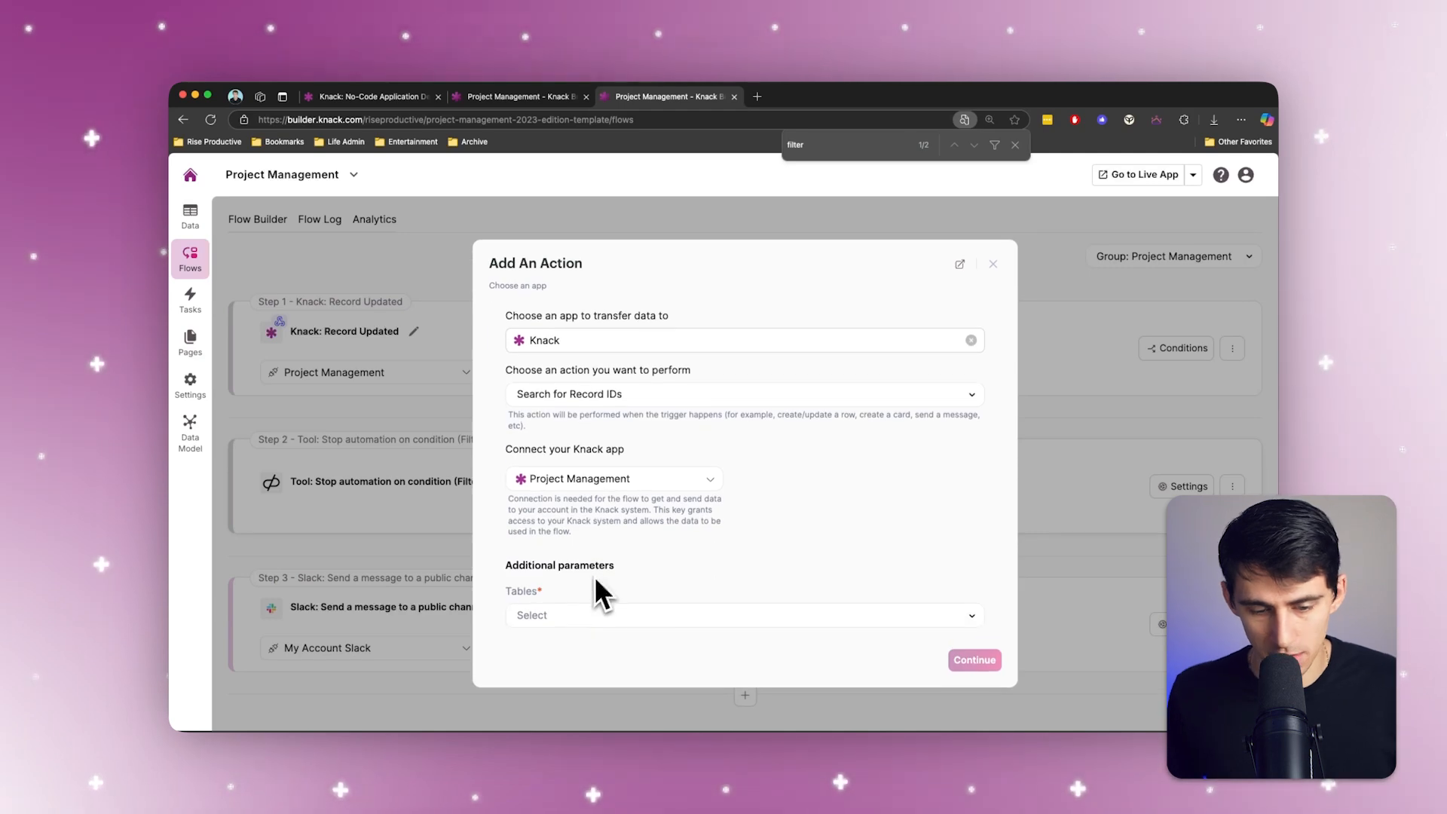
pyautogui.click(548, 563)
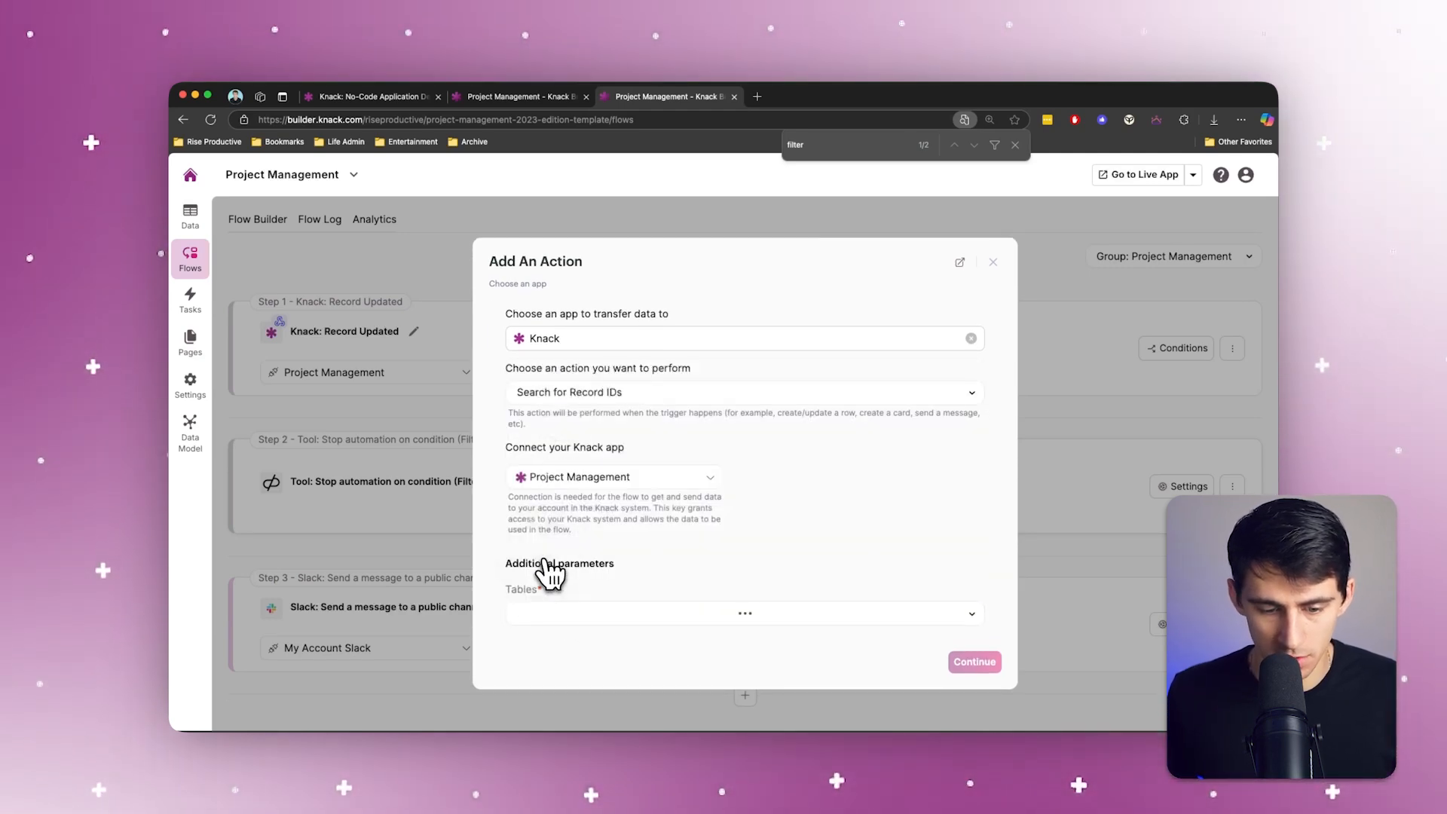
pyautogui.click(678, 619)
pyautogui.click(617, 537)
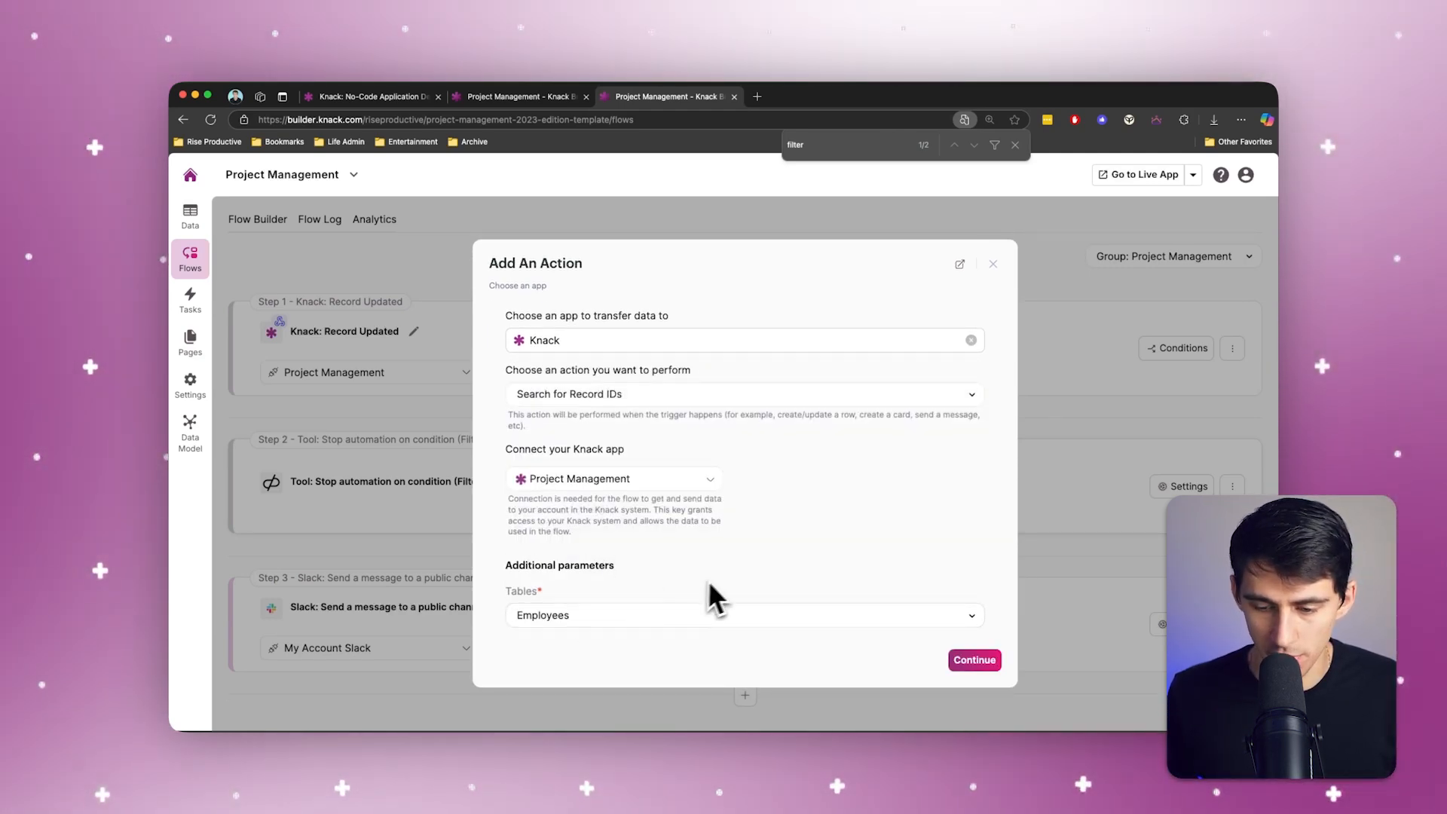
pyautogui.click(959, 657)
pyautogui.click(655, 524)
pyautogui.write('emp')
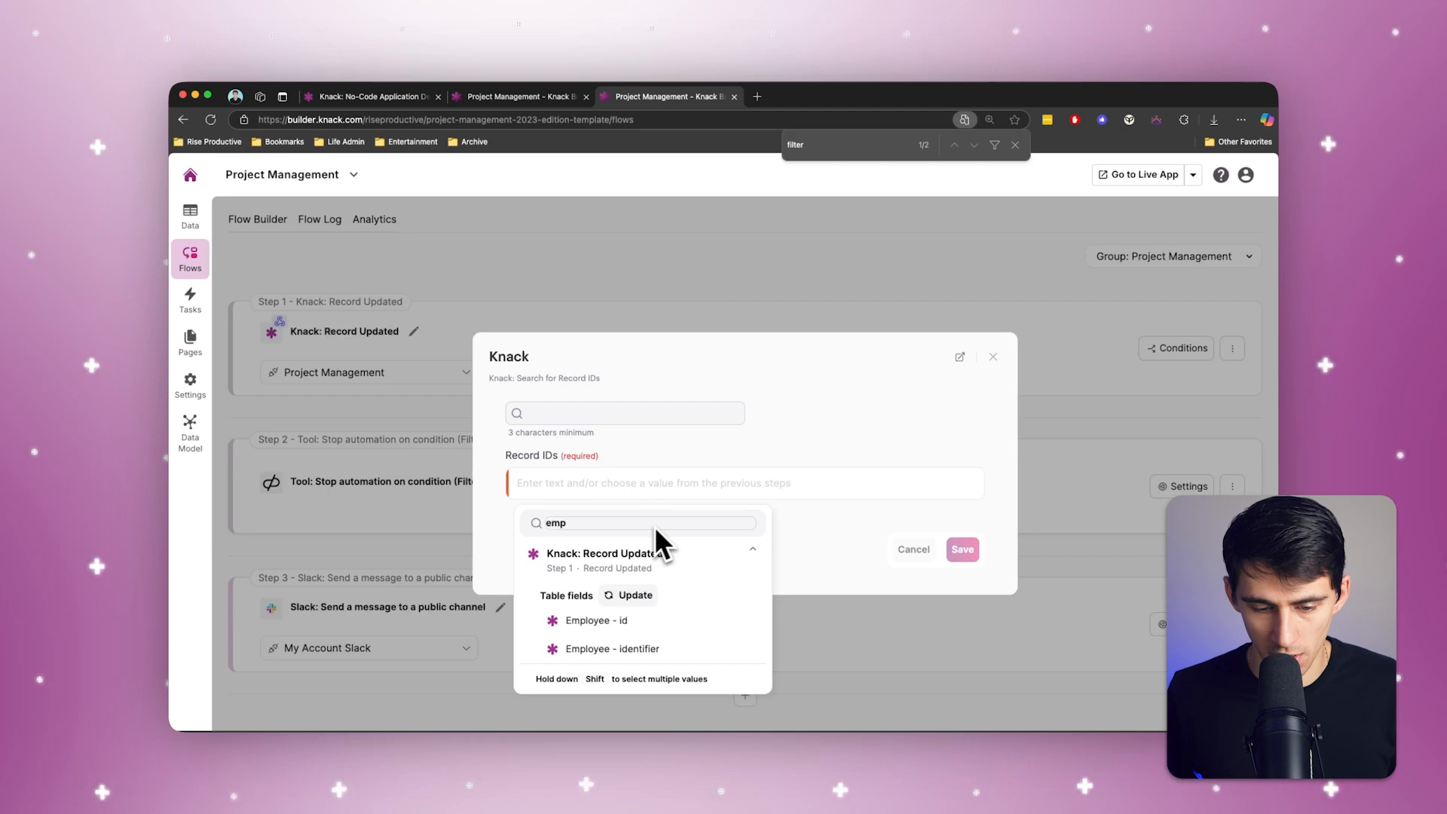
# Step: Set the Knack action to search for a single record in Project Management's Employees table, map the task's Employee - id, and save
pyautogui.click(599, 621)
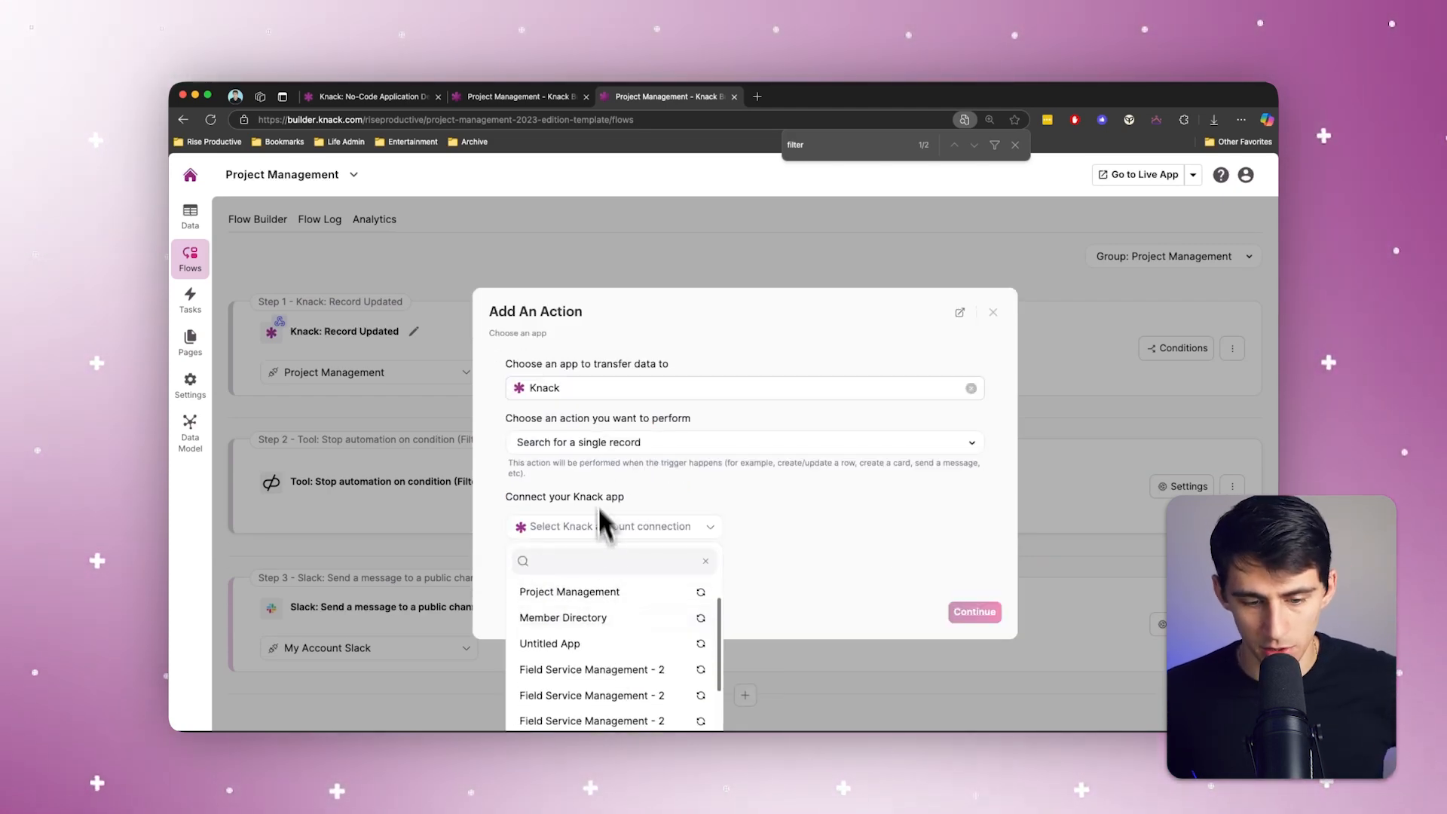
pyautogui.click(573, 585)
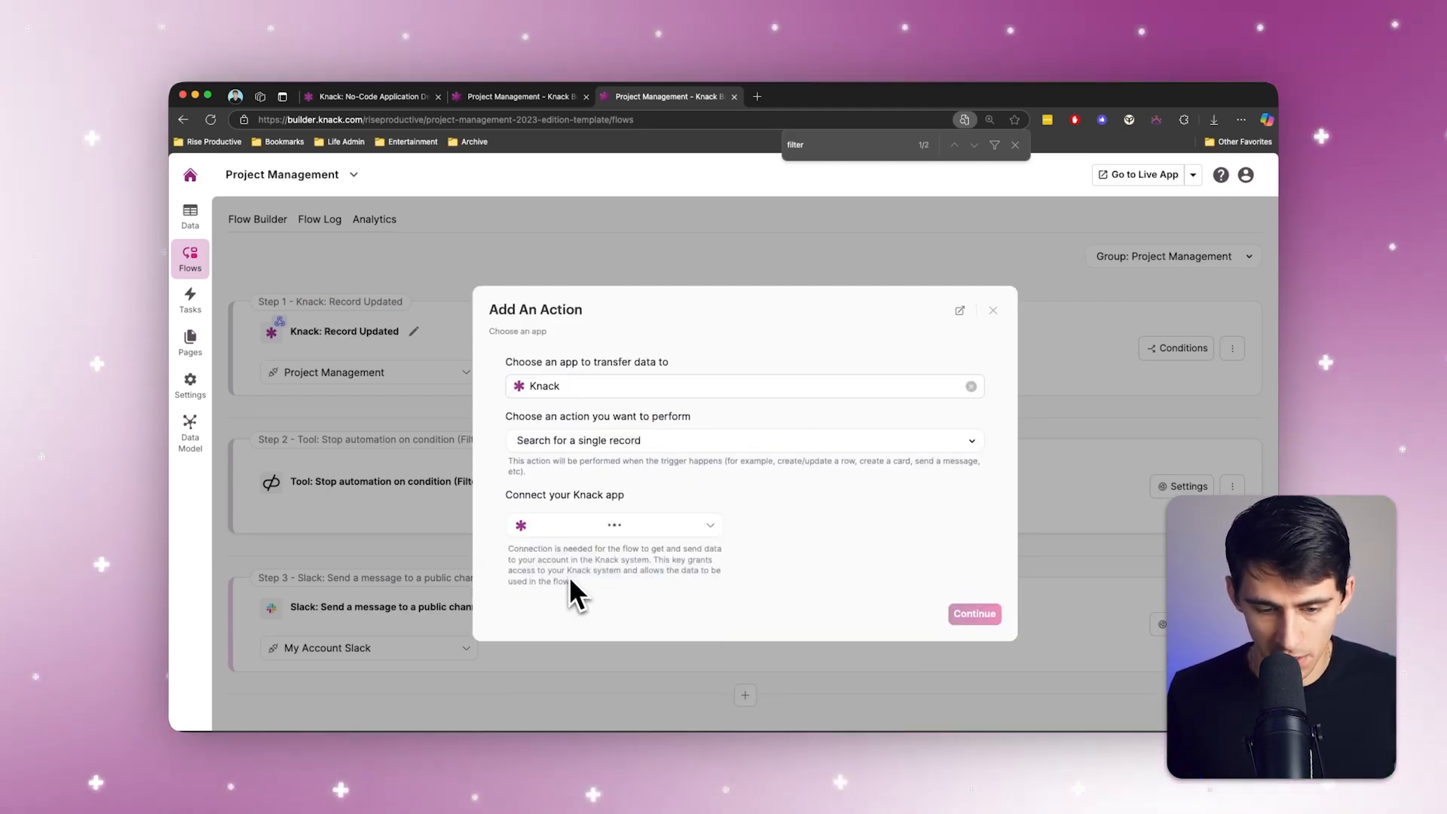
pyautogui.click(626, 615)
pyautogui.click(573, 556)
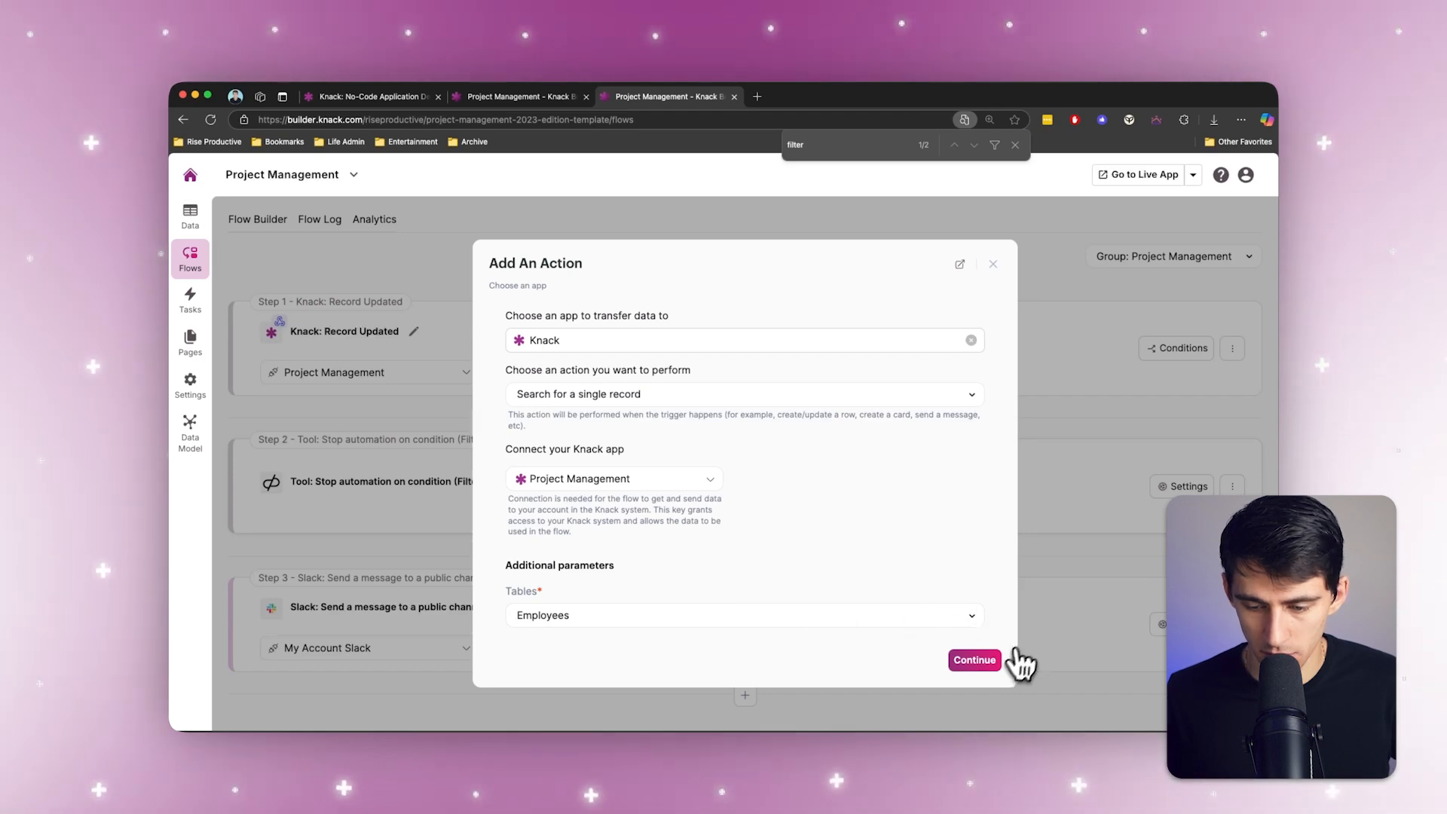
pyautogui.click(975, 660)
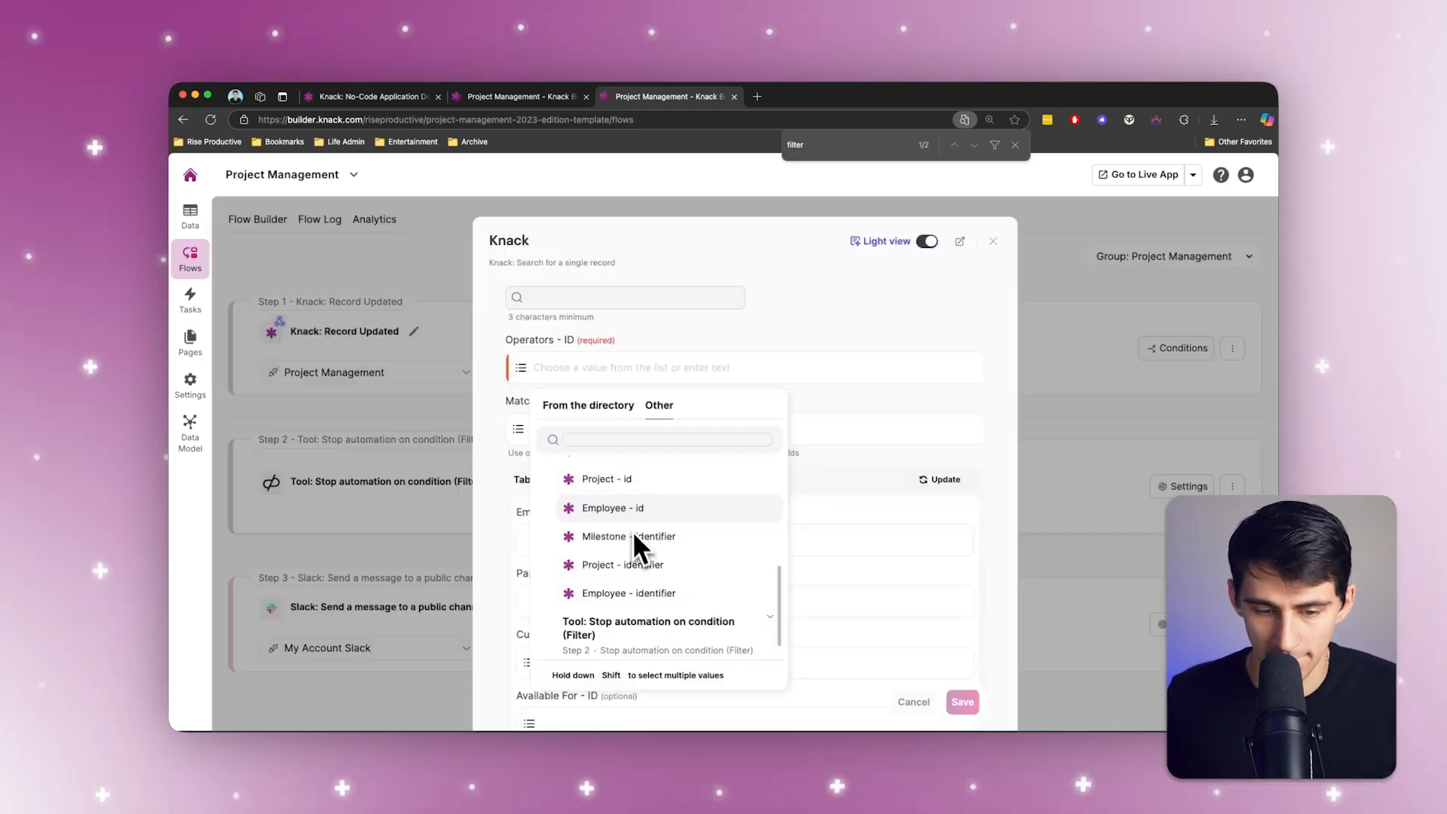
pyautogui.click(633, 510)
pyautogui.click(969, 702)
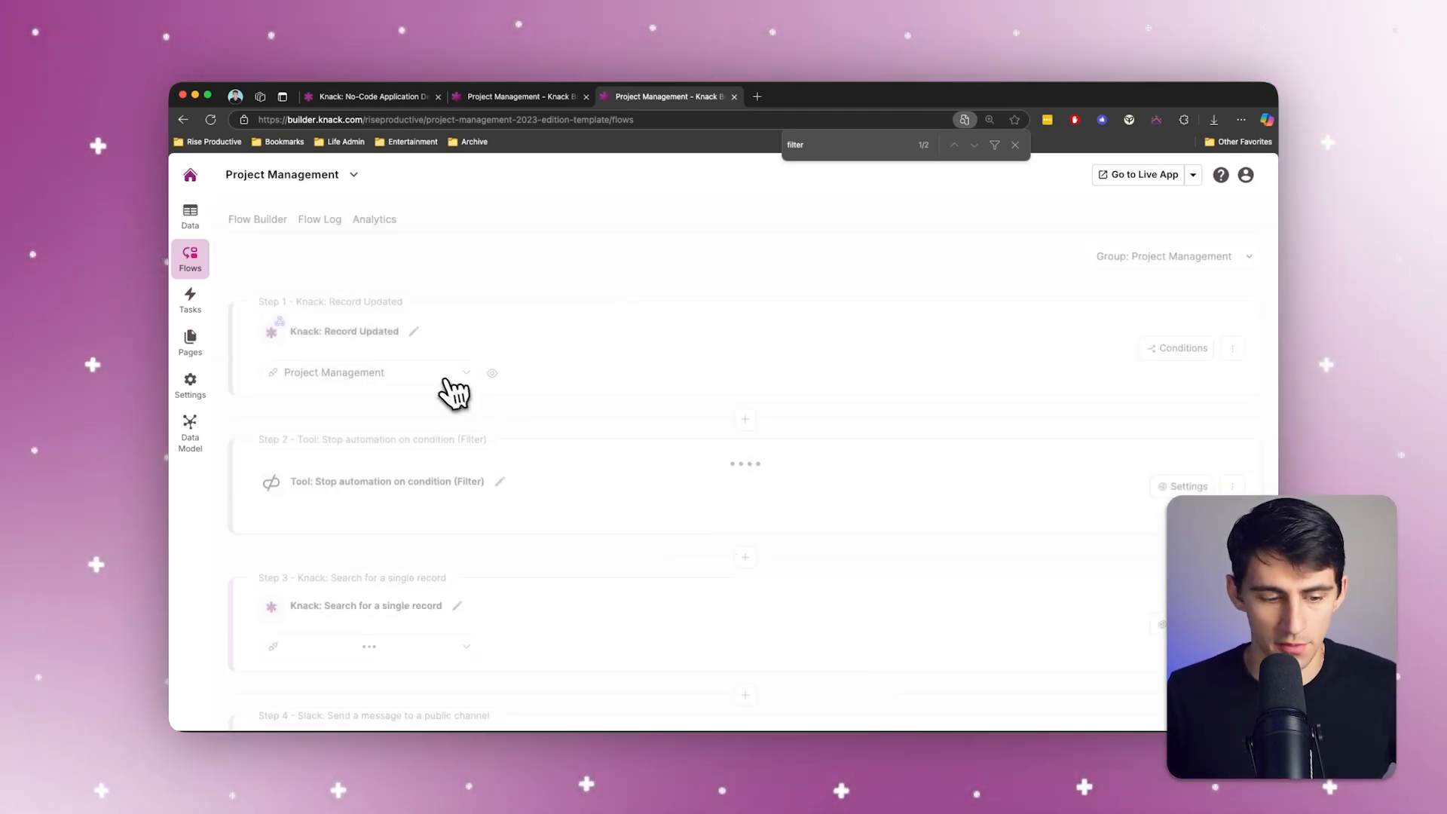
# Step: Extend the Slack text message with the mention <@[Slack ID]>, inserting the Slack ID field from the single-record search
pyautogui.click(594, 603)
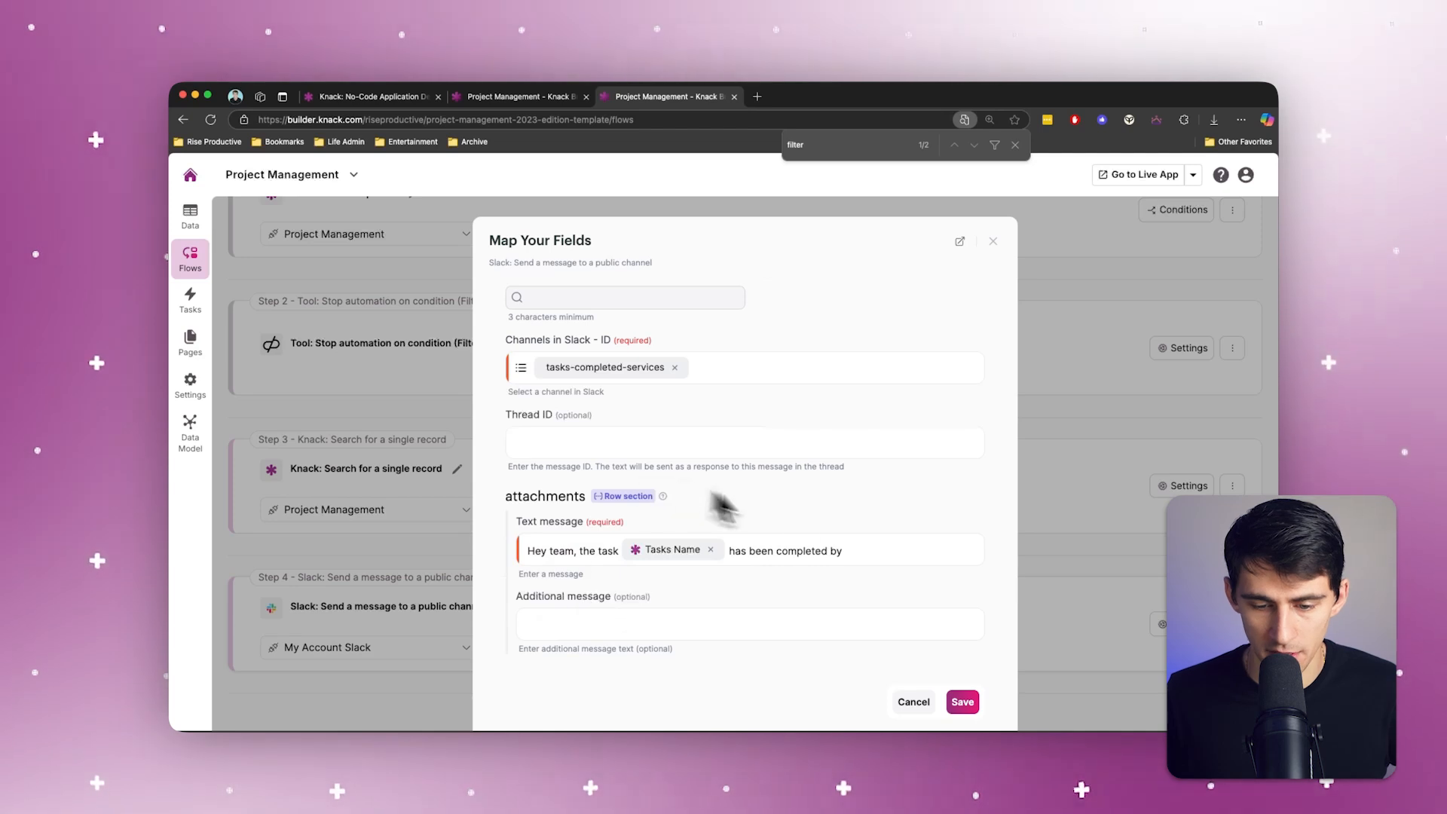
pyautogui.click(857, 550)
pyautogui.write('<@')
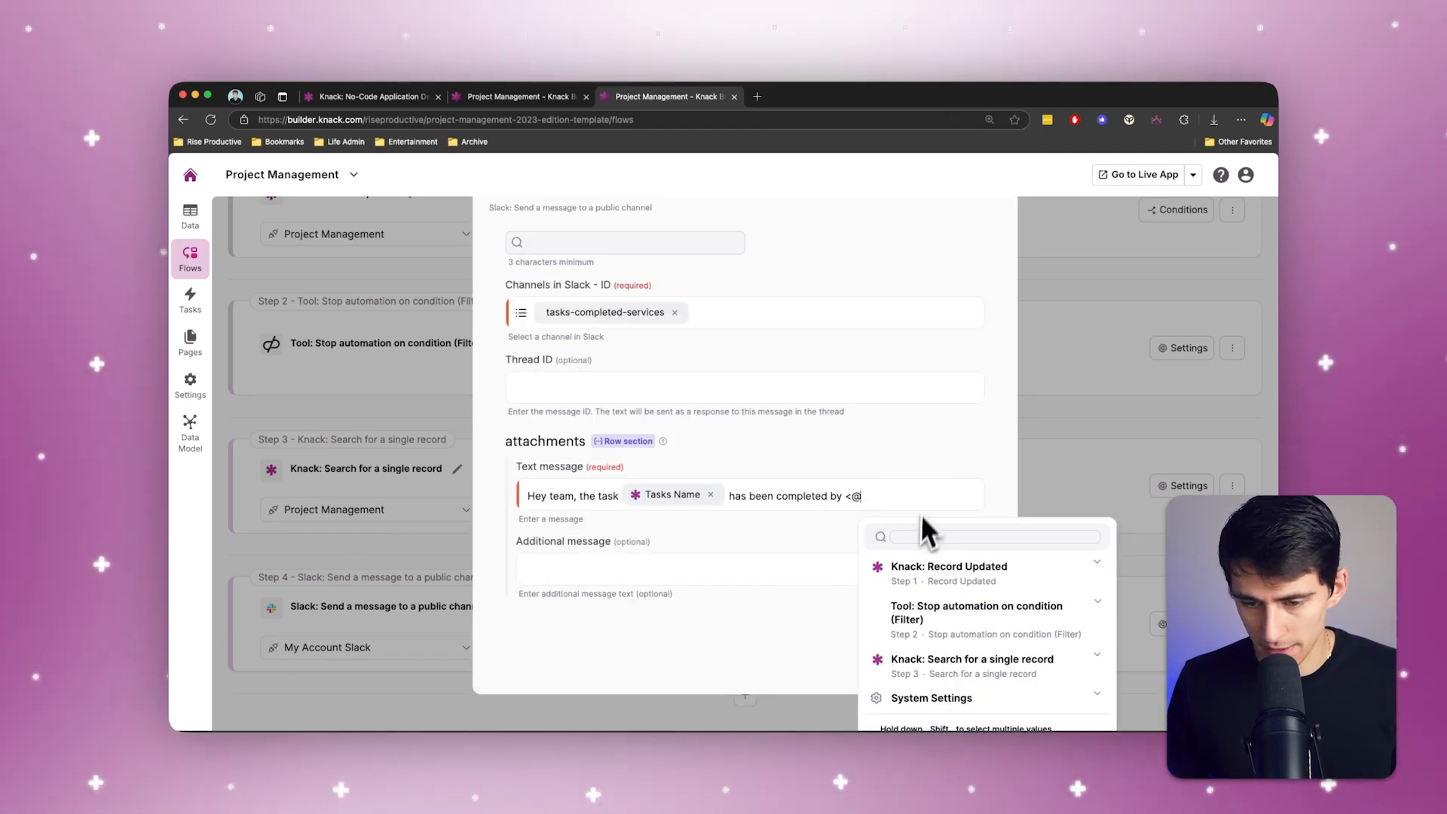
pyautogui.write('slack')
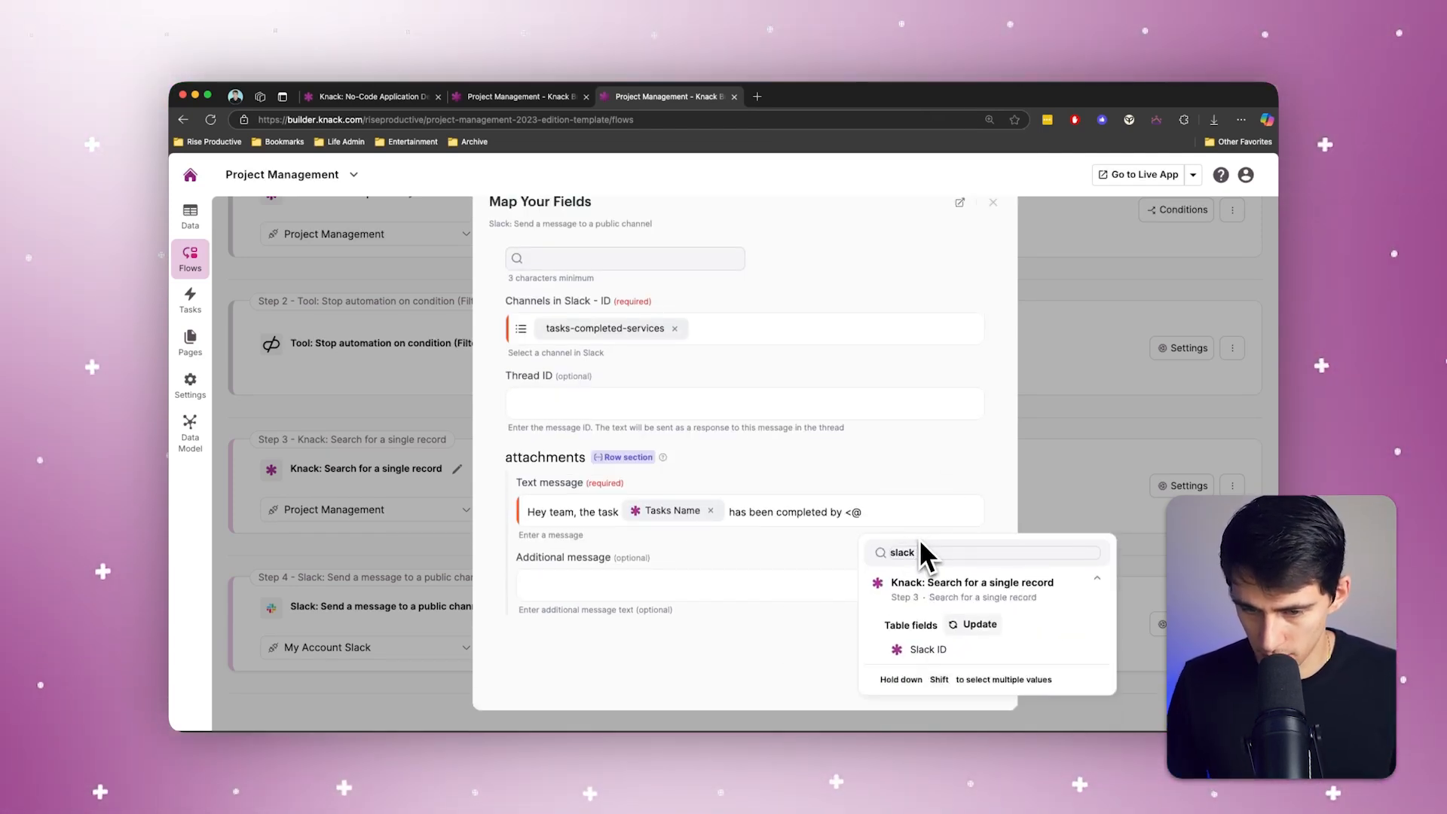
pyautogui.click(929, 648)
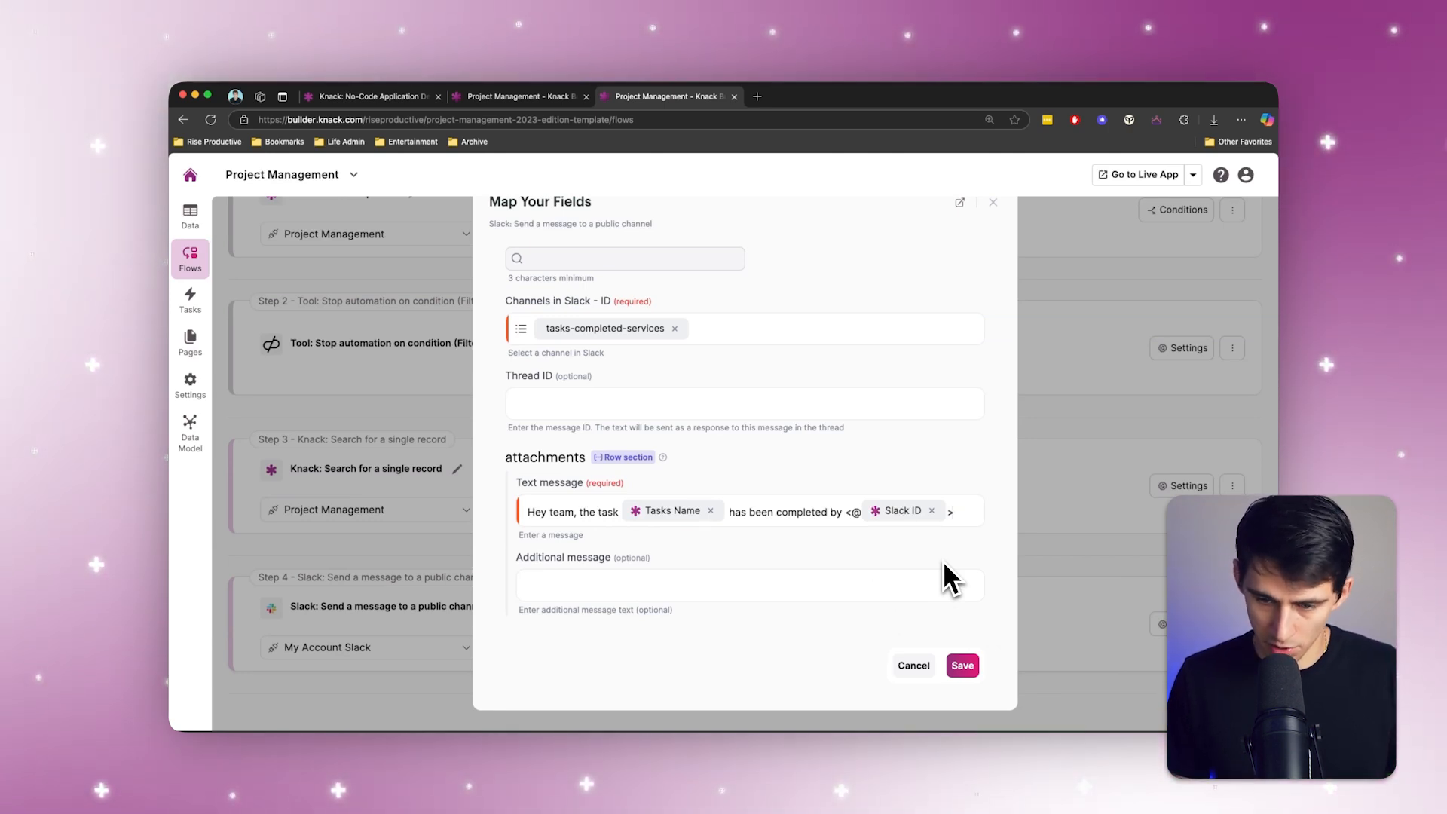
# Step: Finish the Slack message with "thanks for all your hard work!" and save the action
pyautogui.write('thanks for all you')
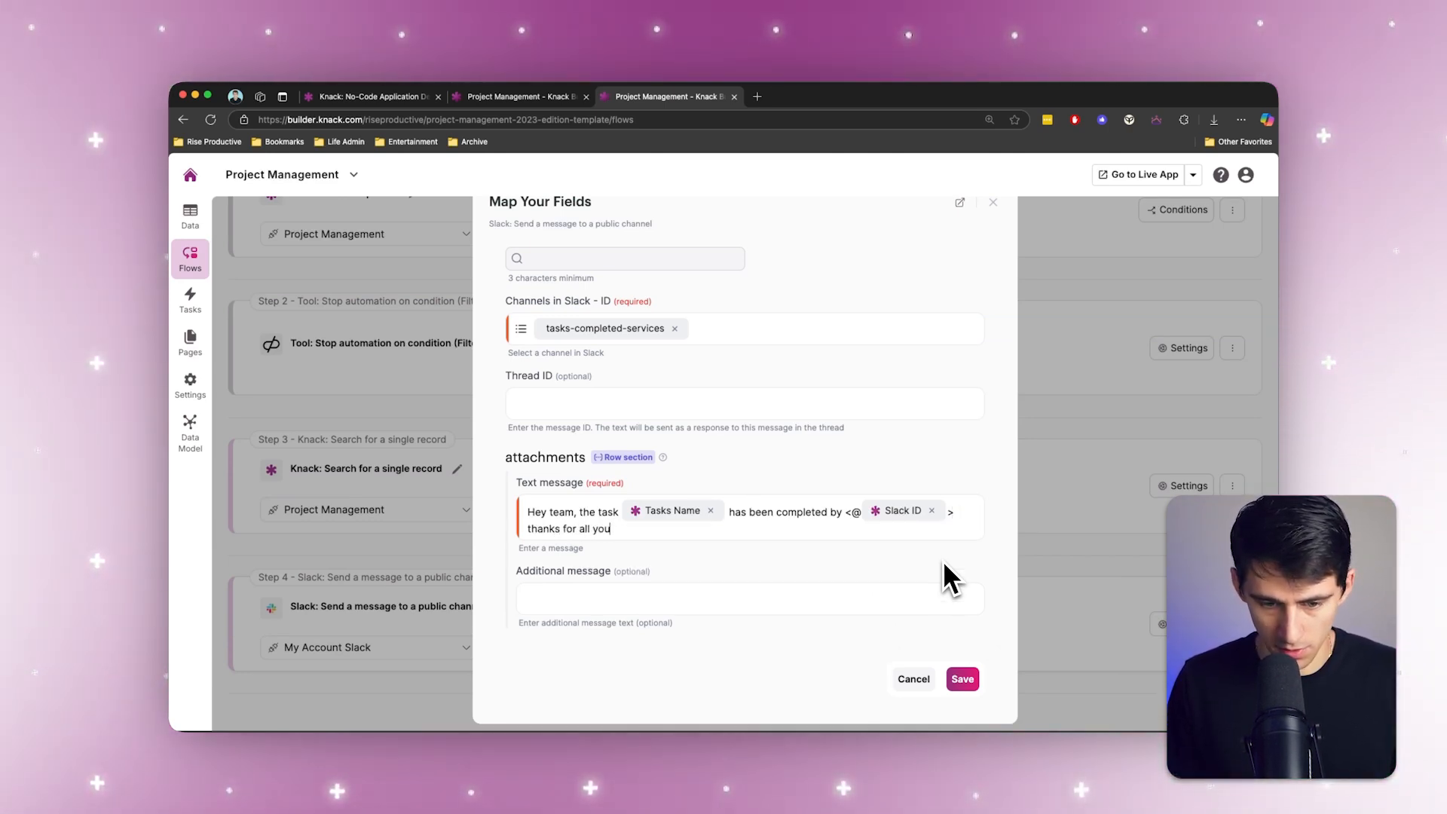
pyautogui.write('r hard work!')
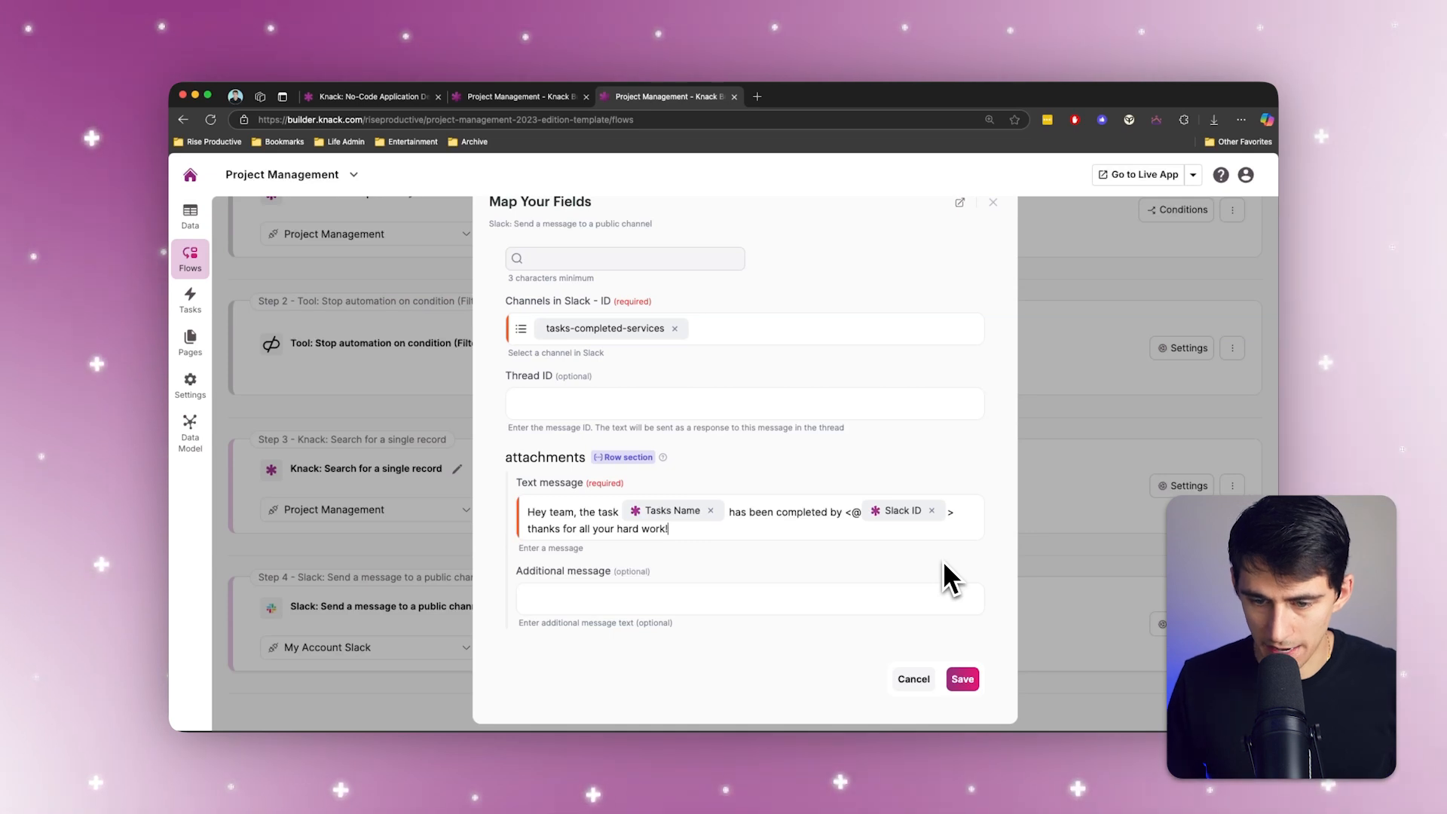
pyautogui.click(845, 512)
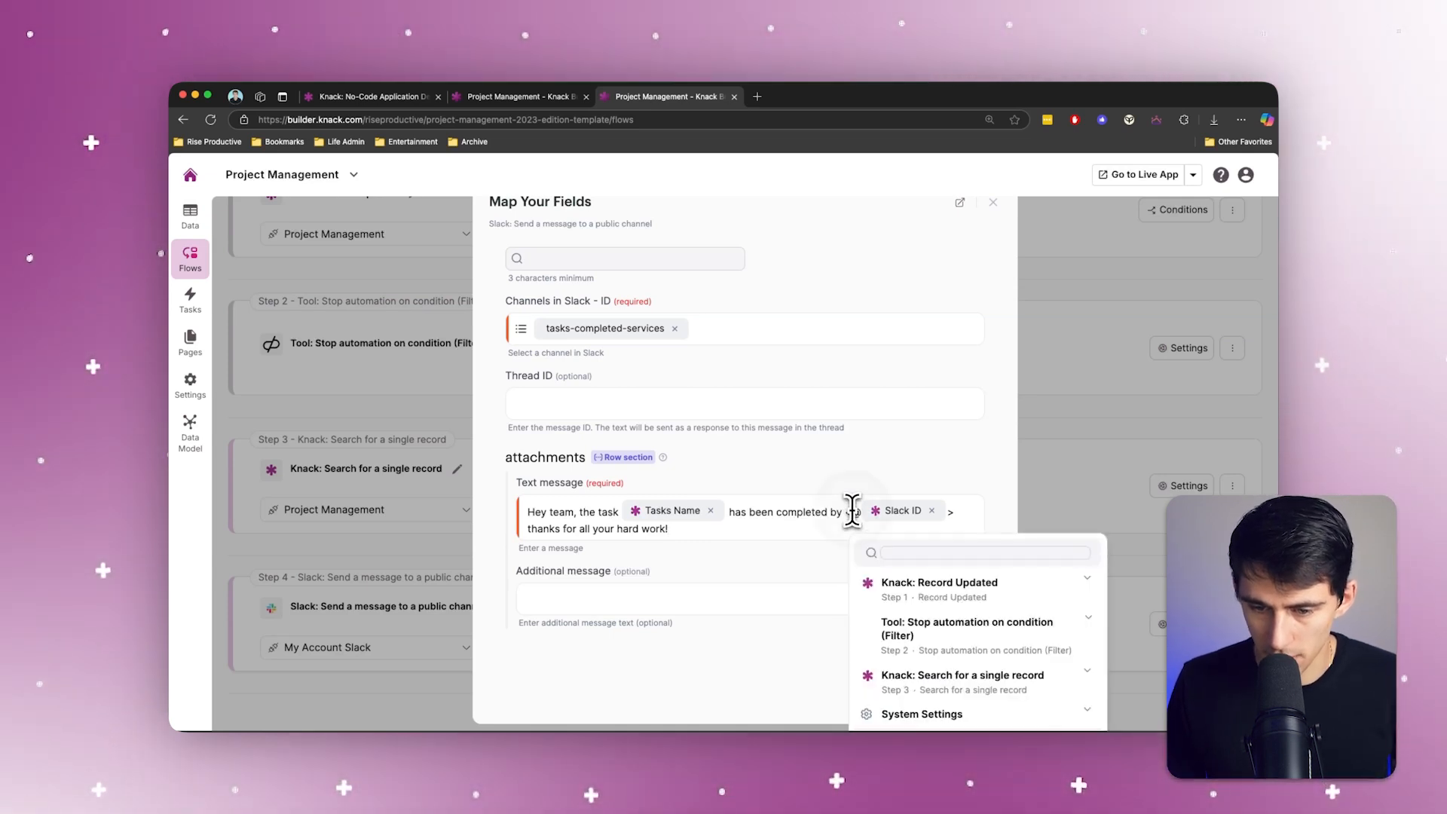
pyautogui.click(694, 555)
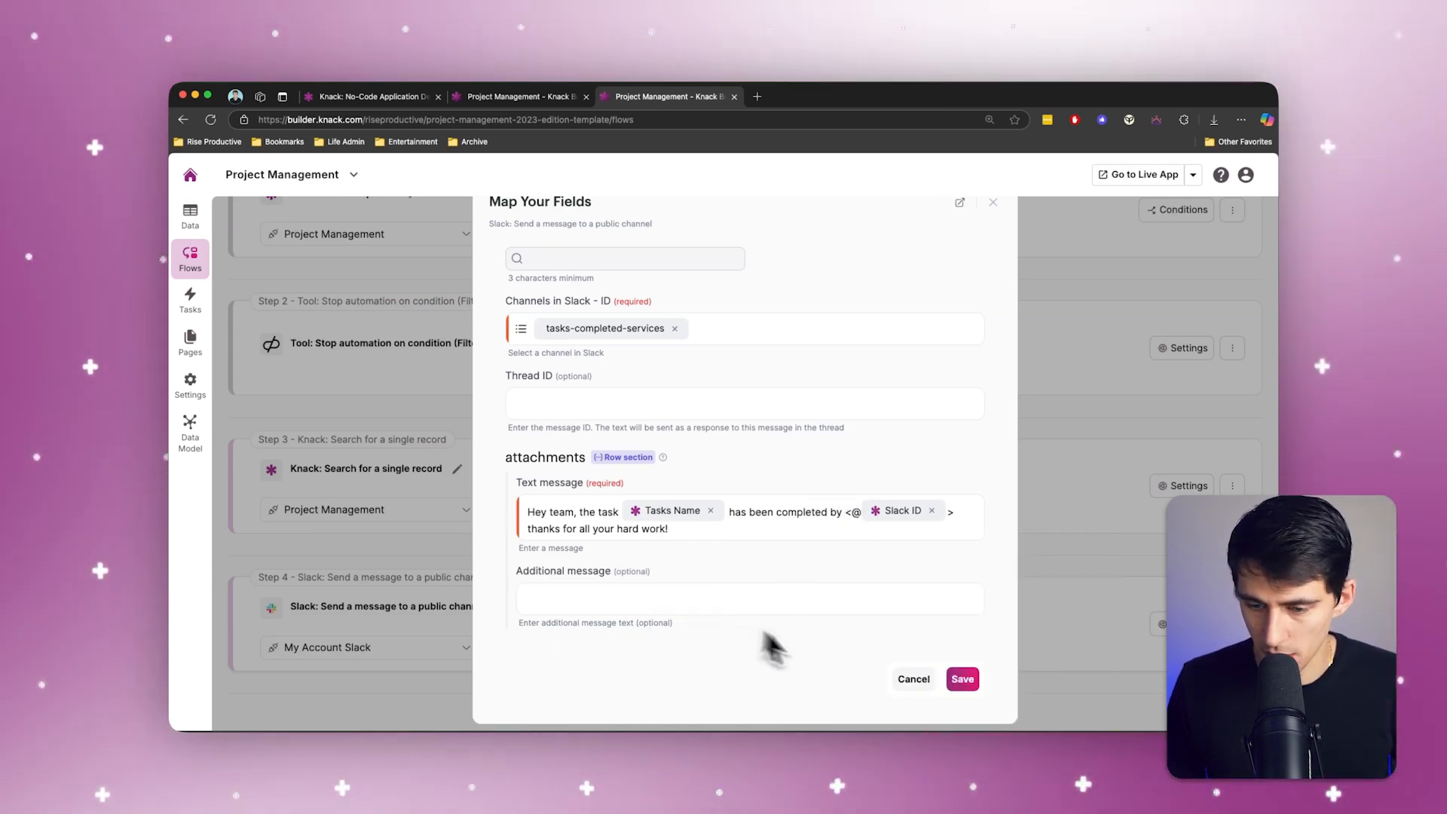
pyautogui.click(963, 678)
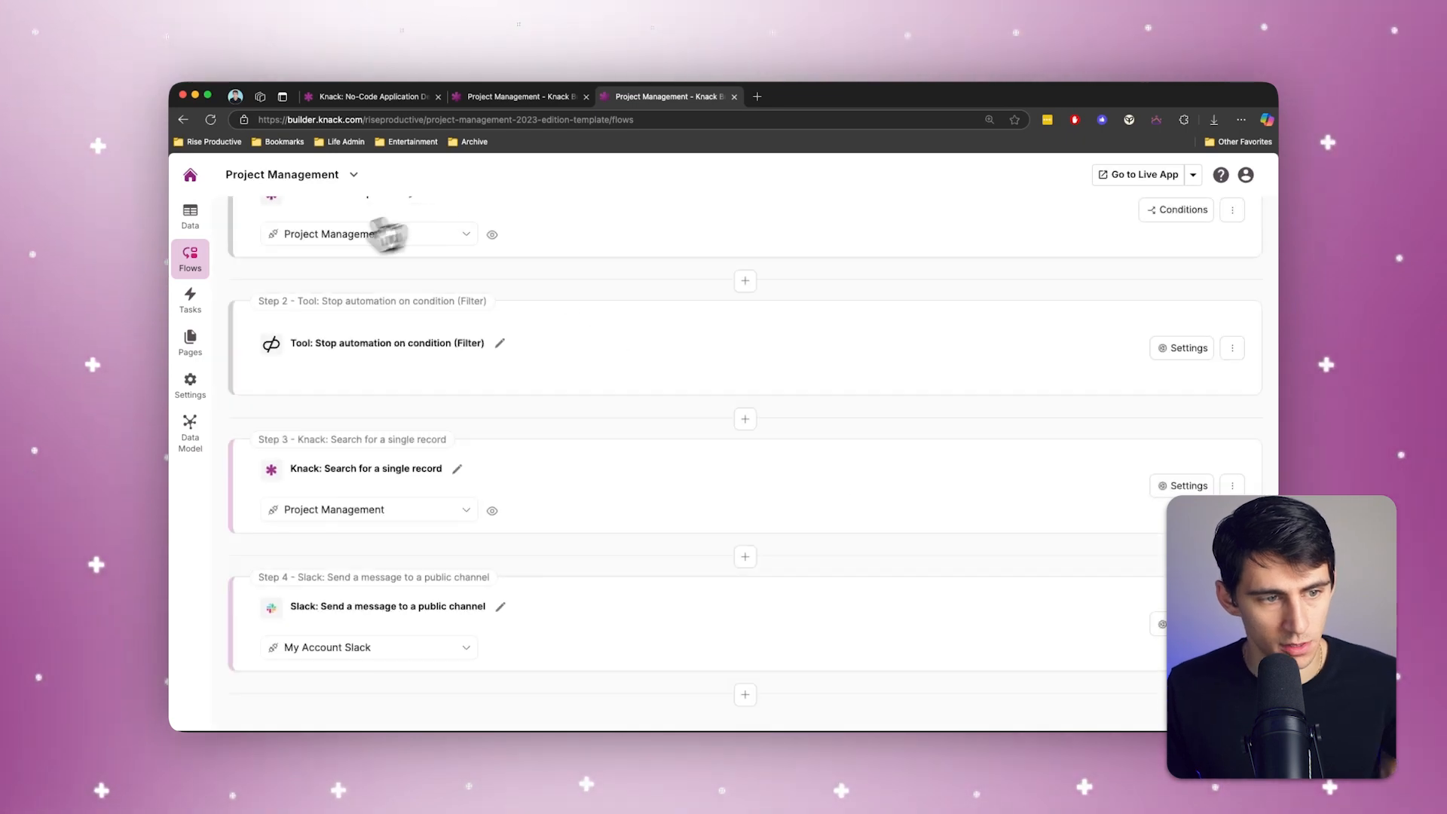
# Step: Start the Task is Completed flow and dismiss its confirmation dialog
pyautogui.scroll(5, 275, 251)
pyautogui.click(1244, 359)
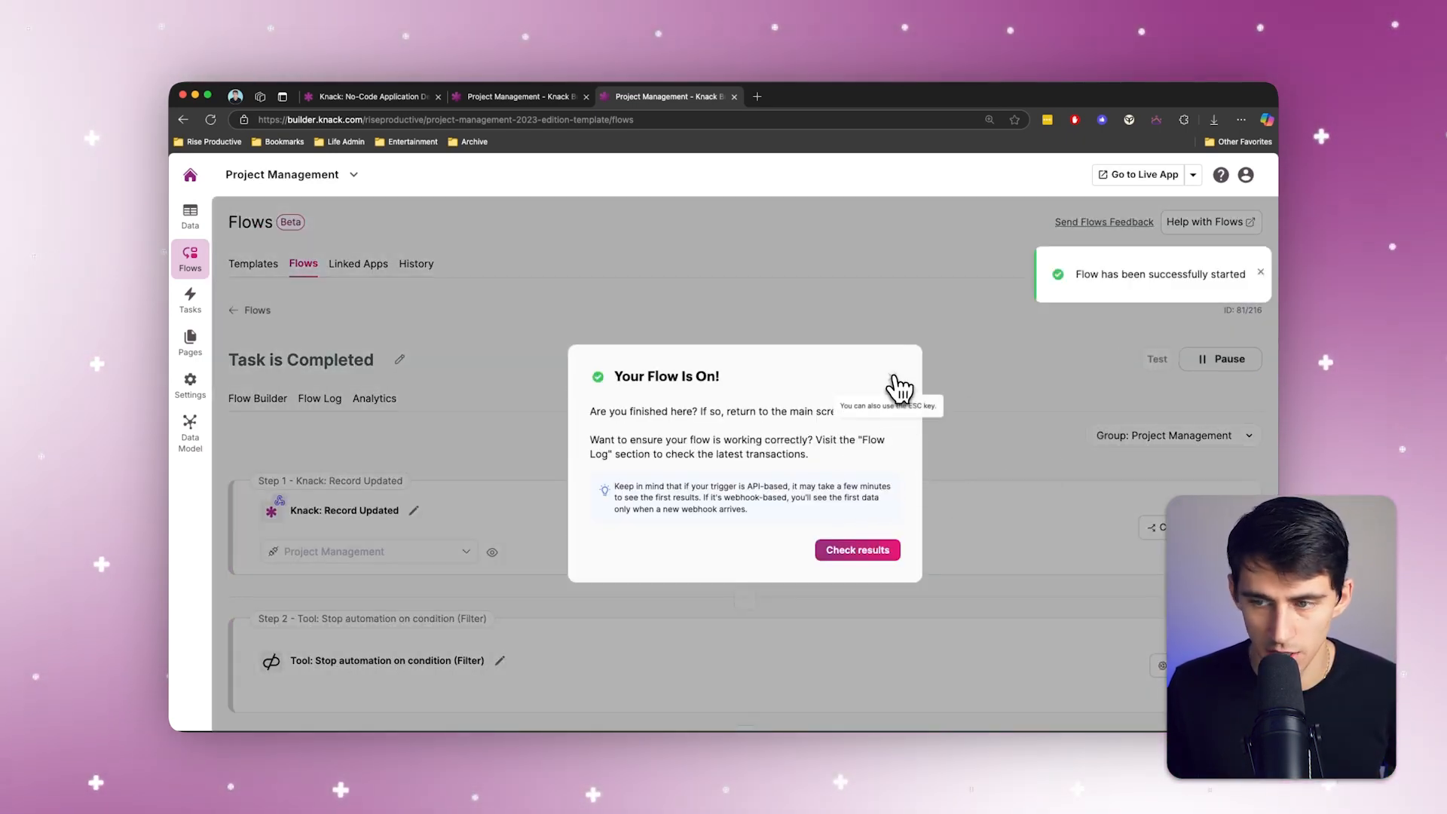
pyautogui.click(900, 386)
# Step: In the Tasks table records, set the status of Create New Brand Kit to Completed and submit it
pyautogui.click(192, 223)
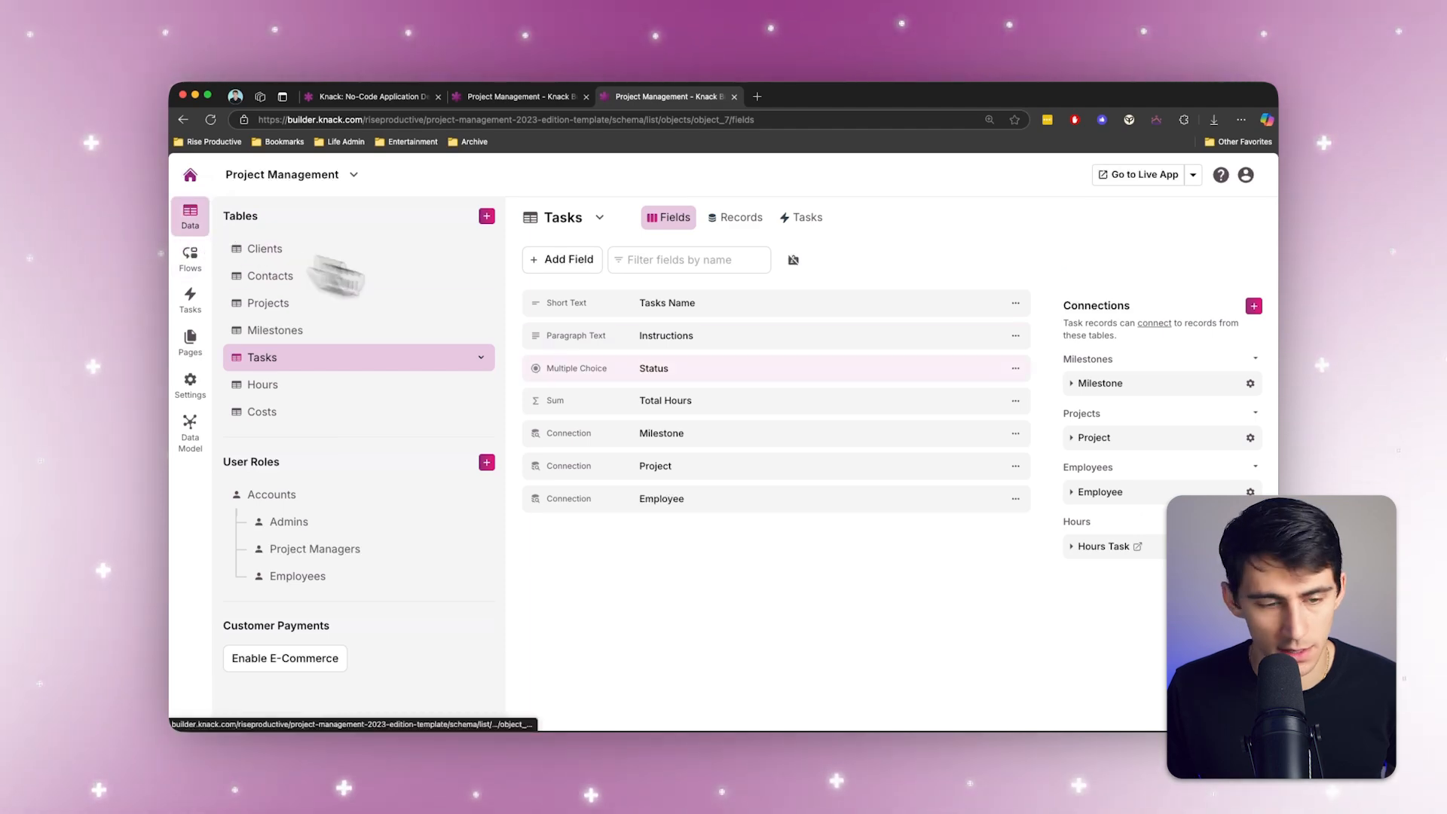
pyautogui.click(736, 217)
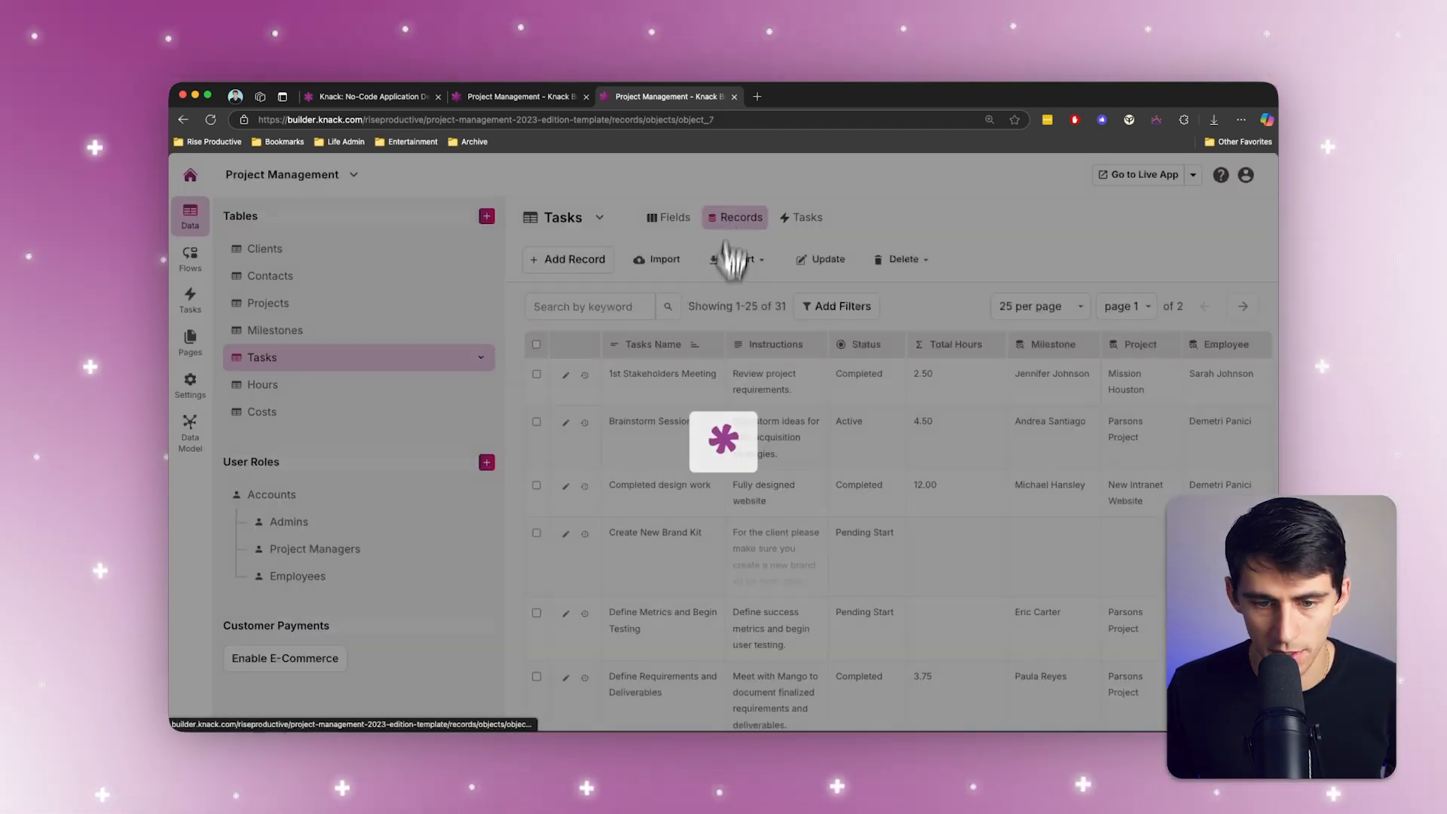
pyautogui.scroll(-1, 739, 531)
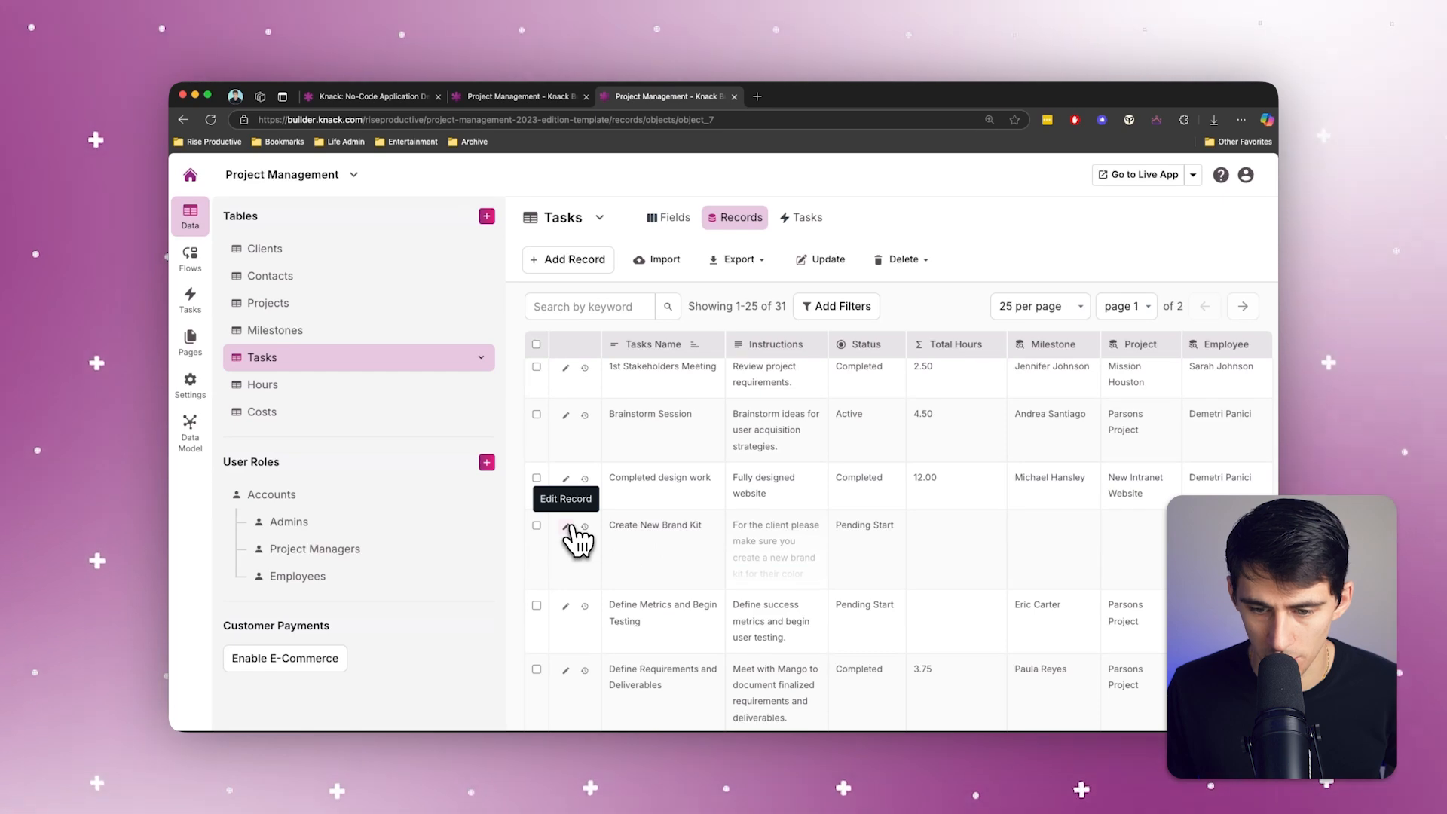
pyautogui.click(878, 548)
pyautogui.click(880, 534)
pyautogui.click(931, 537)
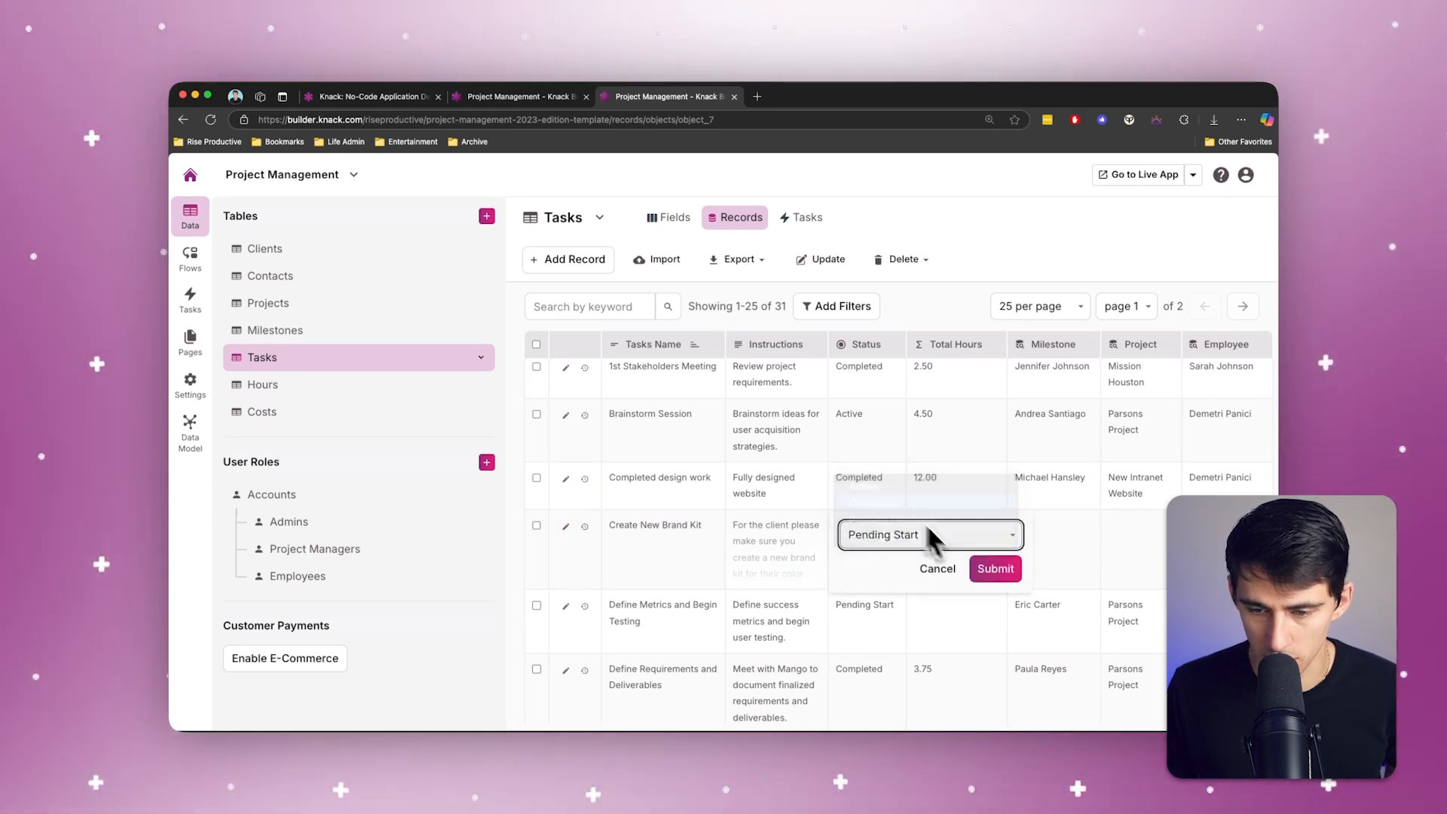
pyautogui.click(995, 570)
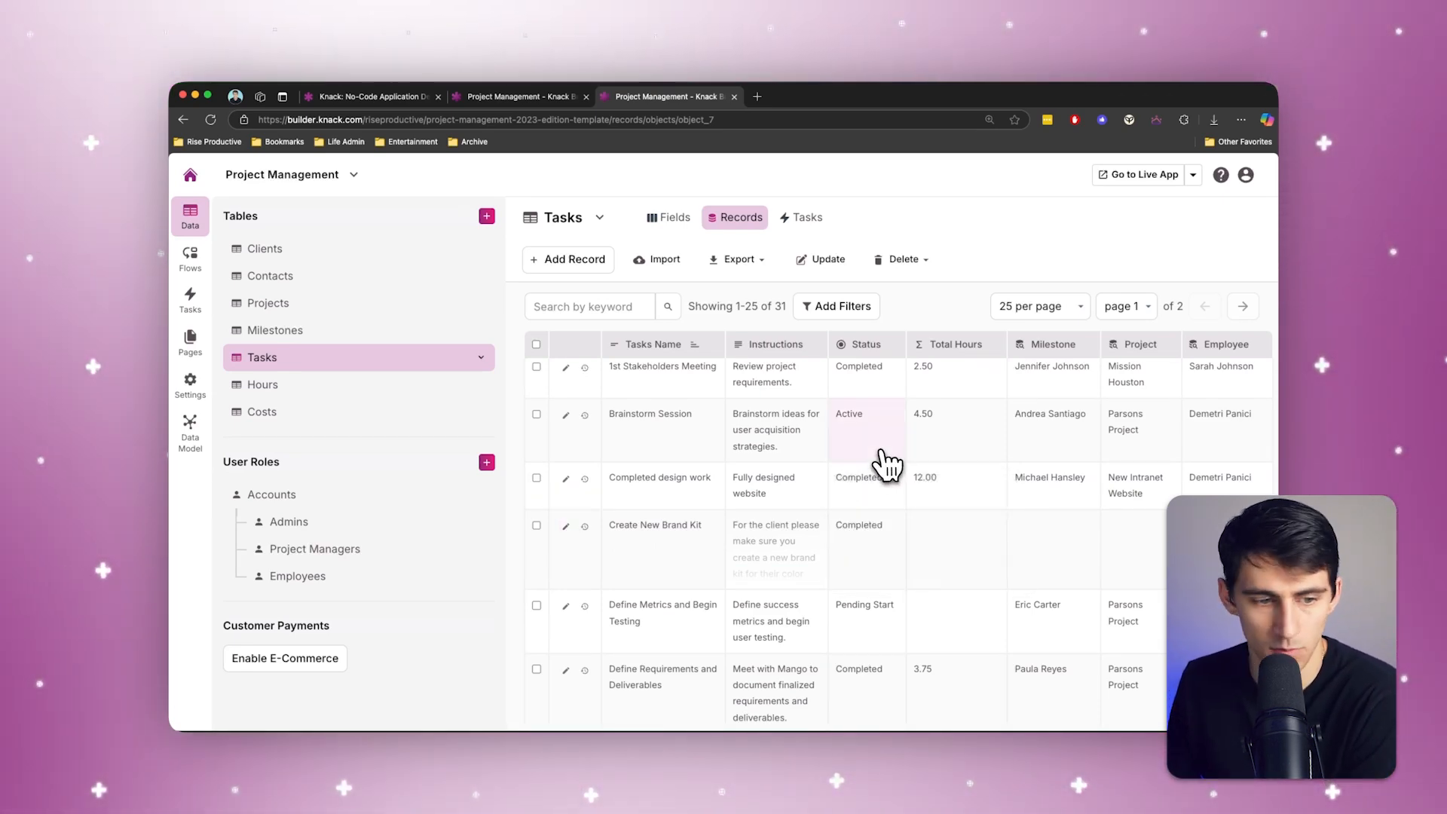
# Step: Check the flow log of the Task is Completed flow for its latest transaction
pyautogui.click(189, 305)
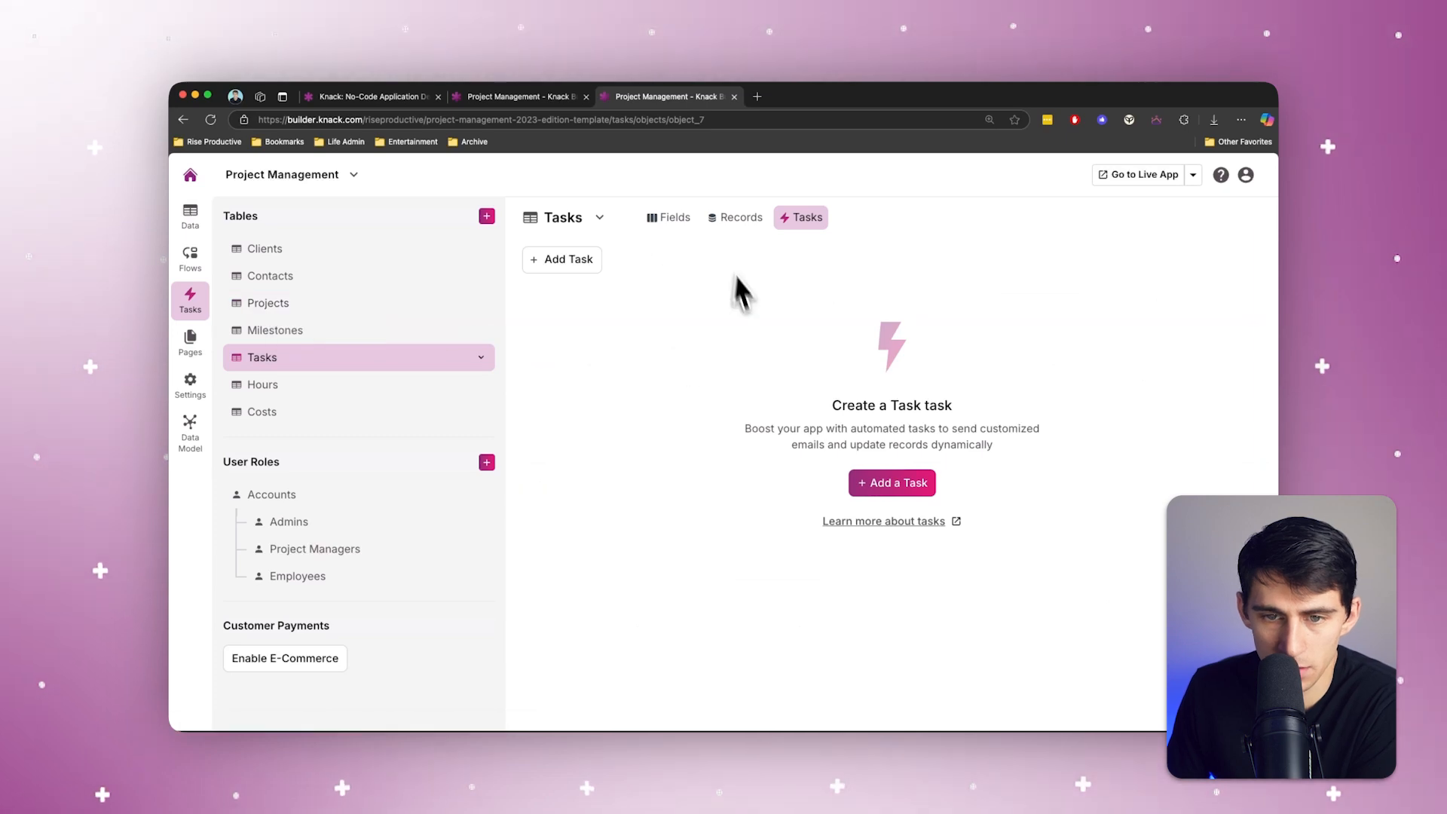
pyautogui.click(190, 260)
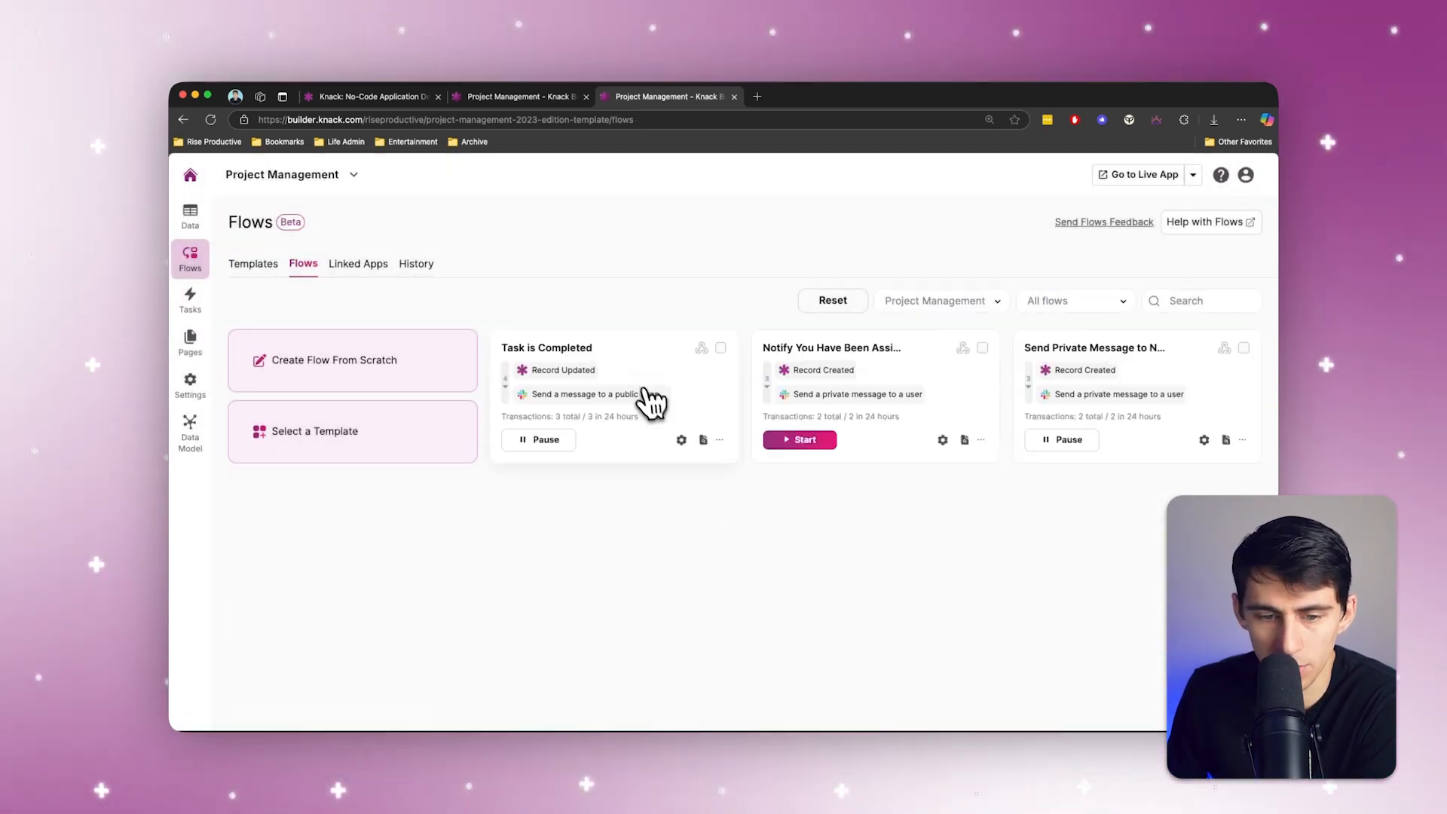
pyautogui.click(627, 356)
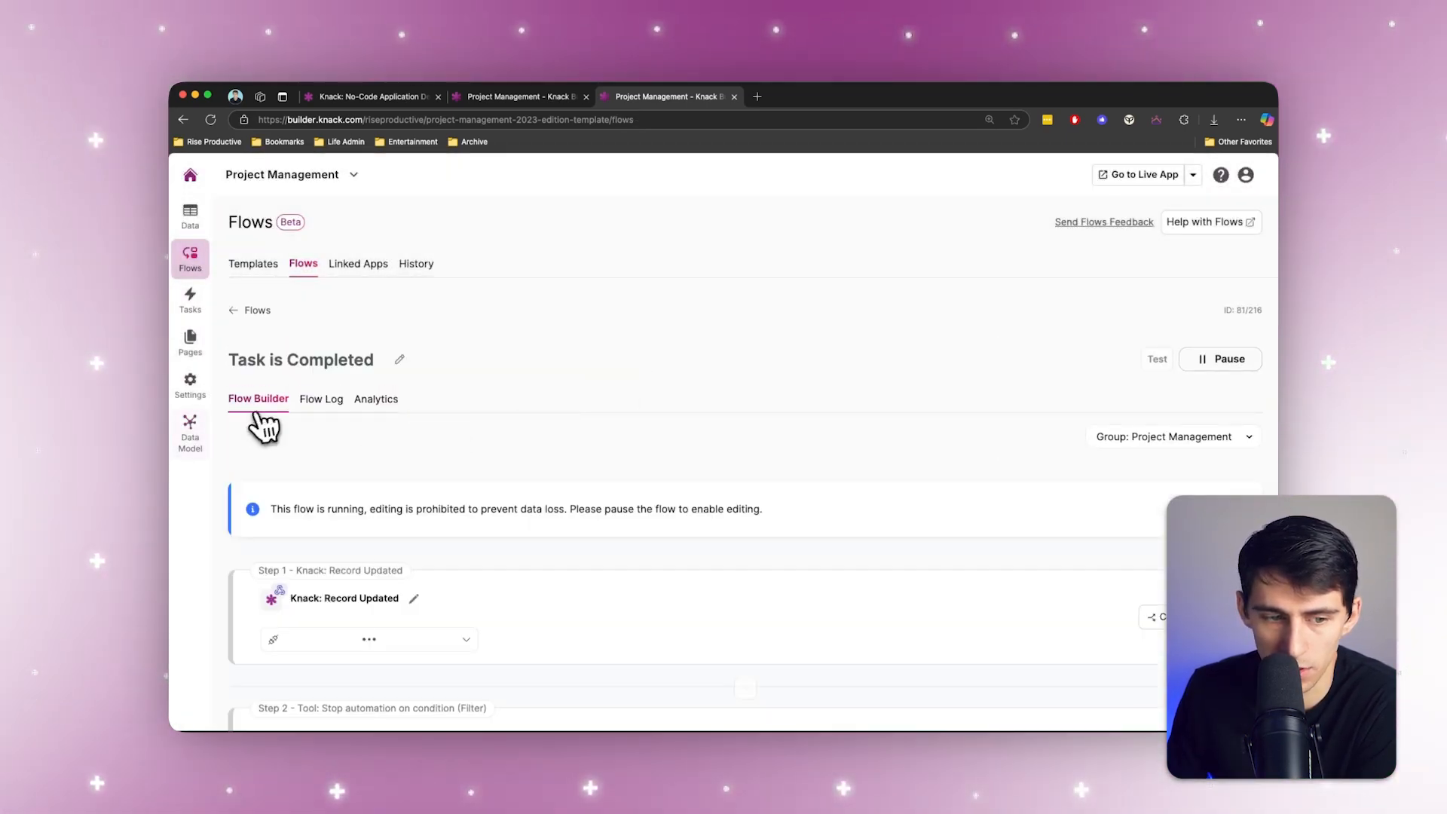
pyautogui.click(323, 399)
pyautogui.scroll(-2, 731, 642)
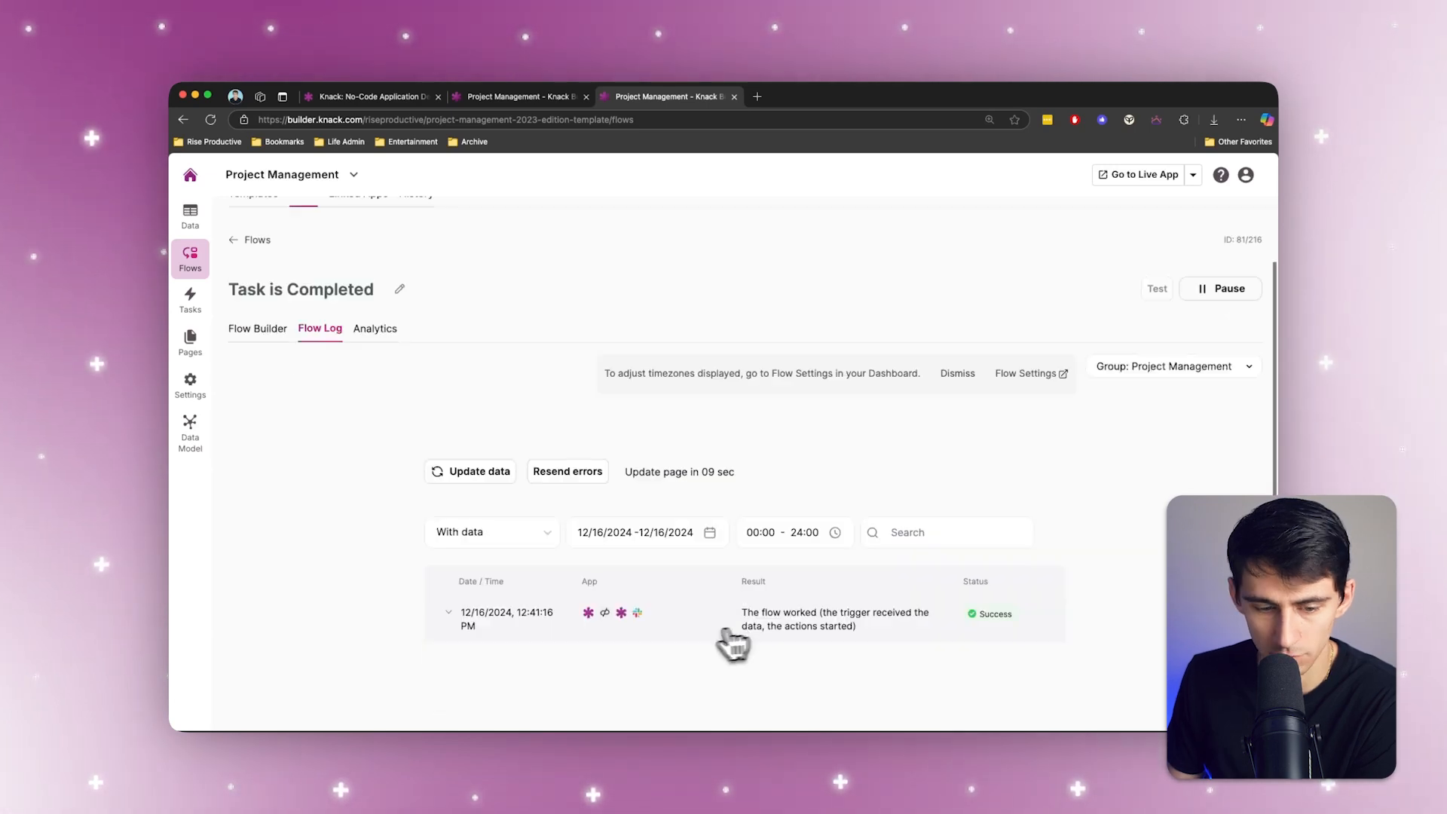